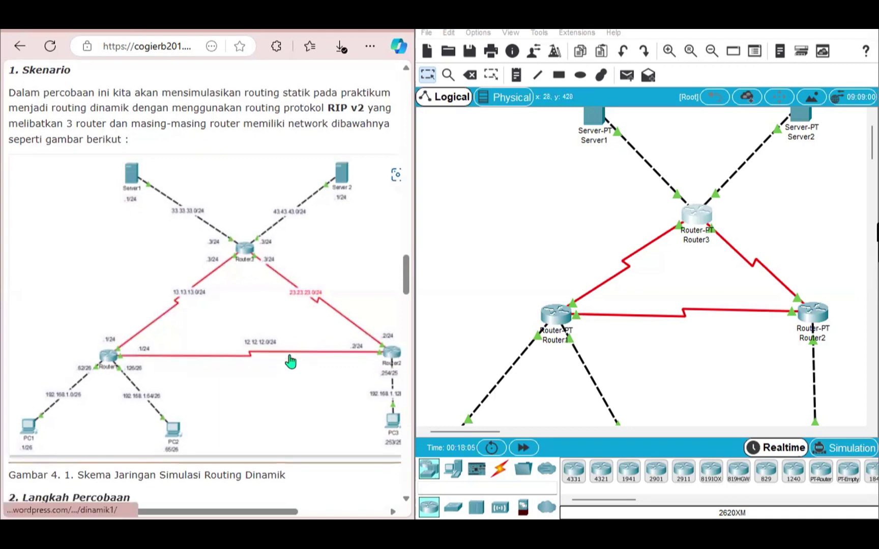
- Compare the router, PC and server topology with the guide's RIP v2 scenario diagram and read its first experiment steps
scroll(625, 365, down, 1)
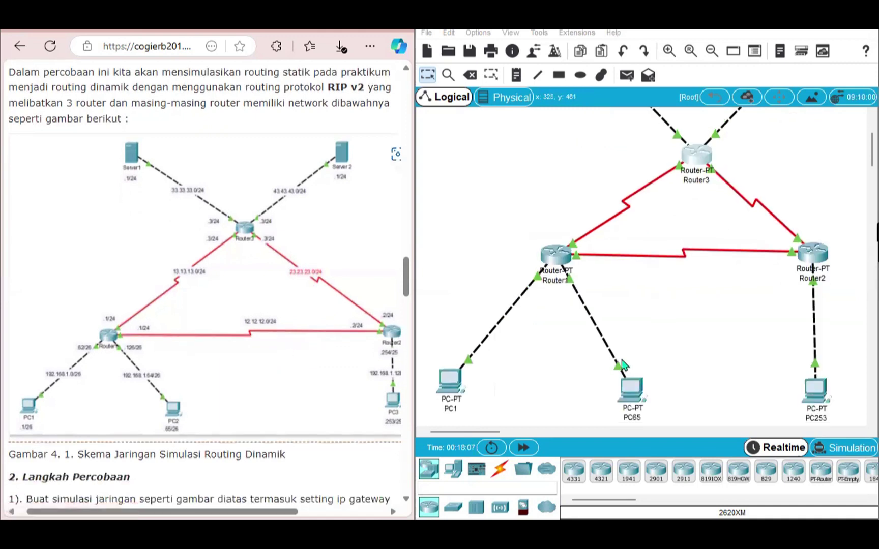
scroll(625, 365, up, 2)
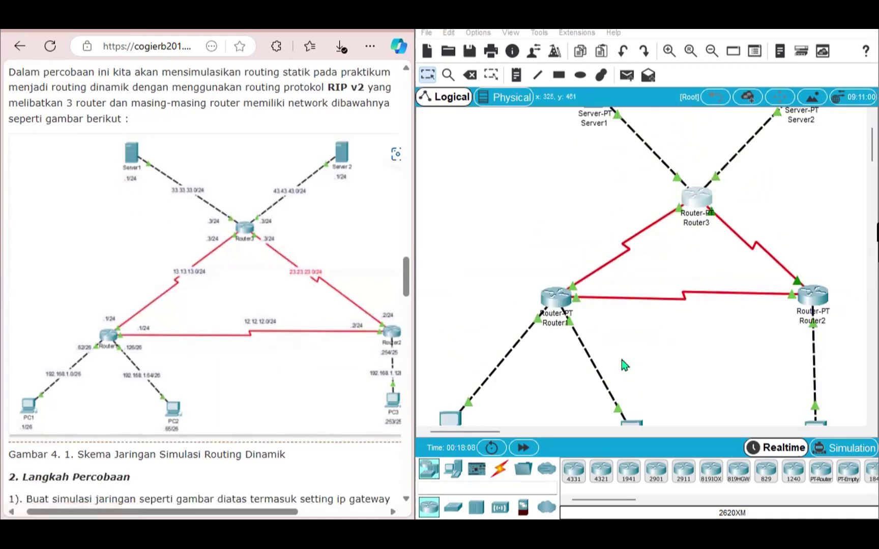
scroll(623, 362, down, 2)
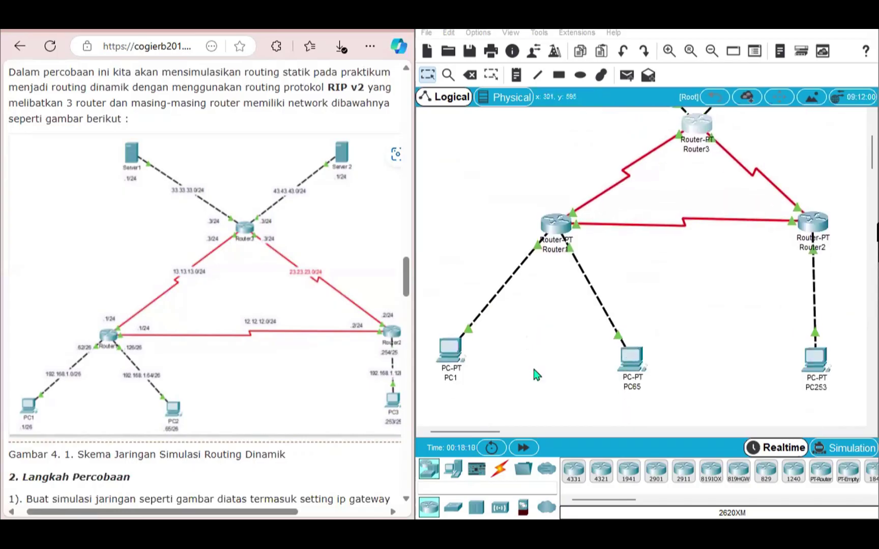
scroll(303, 412, down, 3)
scroll(304, 412, down, 5)
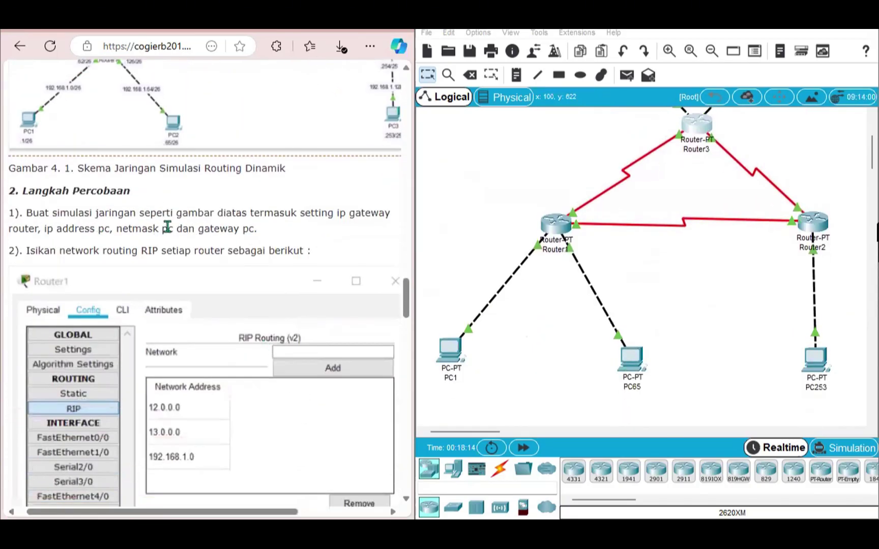
scroll(255, 244, up, 1)
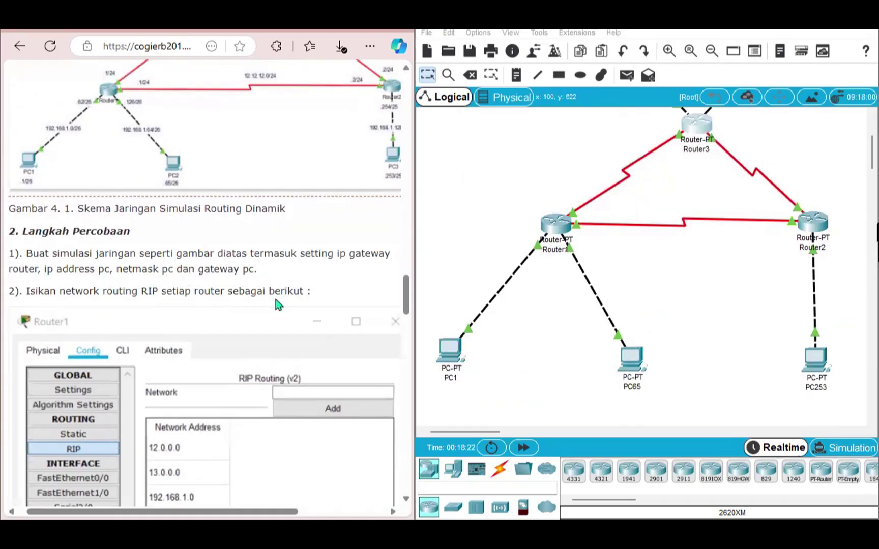
scroll(276, 304, down, 2)
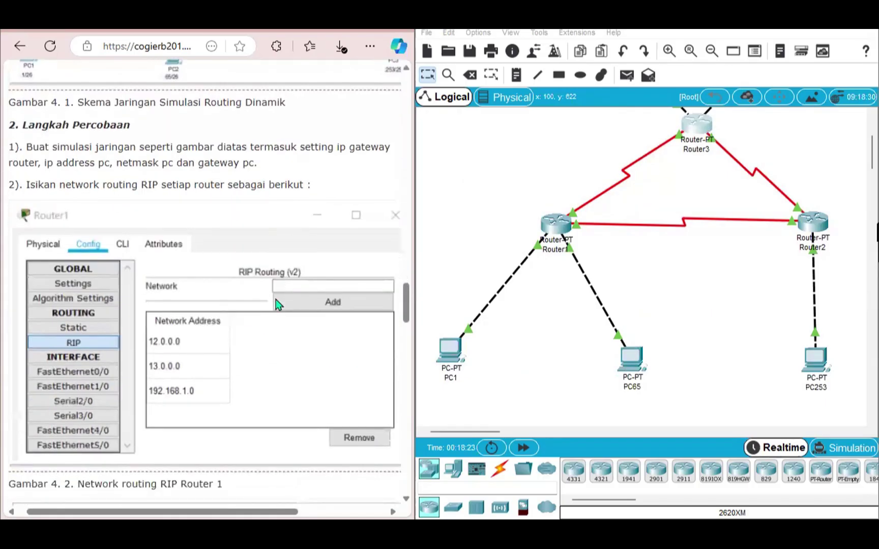
scroll(275, 304, down, 1)
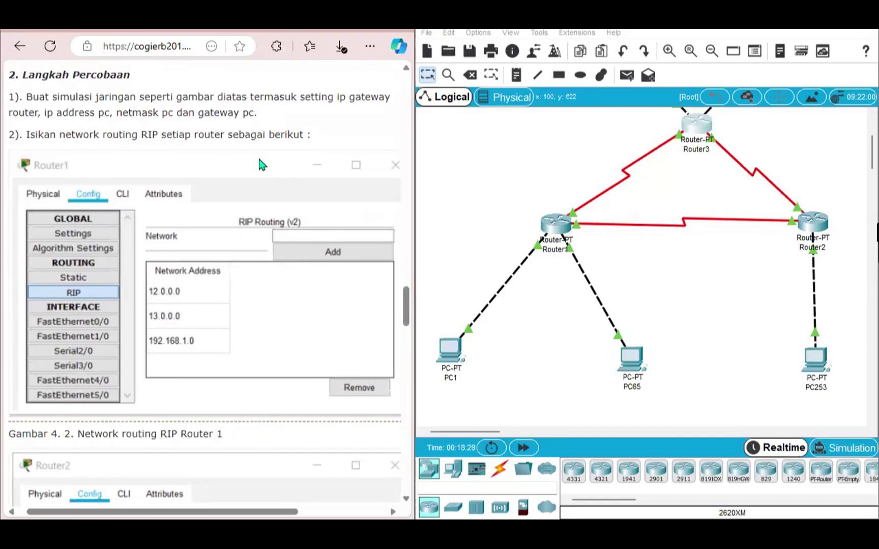
- Review Router1's RIP network list against the guide's Router 1 figure, keeping both visible side by side, then minimize the router's window
click(545, 228)
click(545, 228)
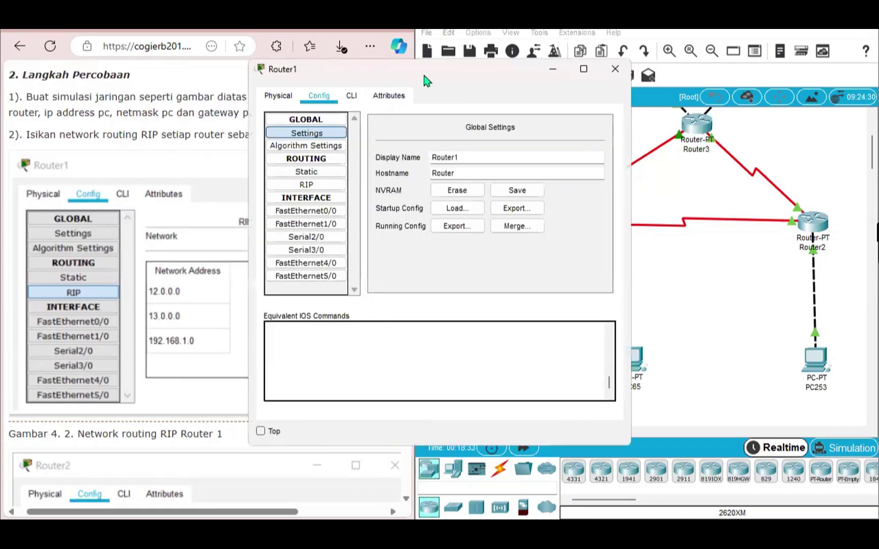
drag(406, 69, 642, 71)
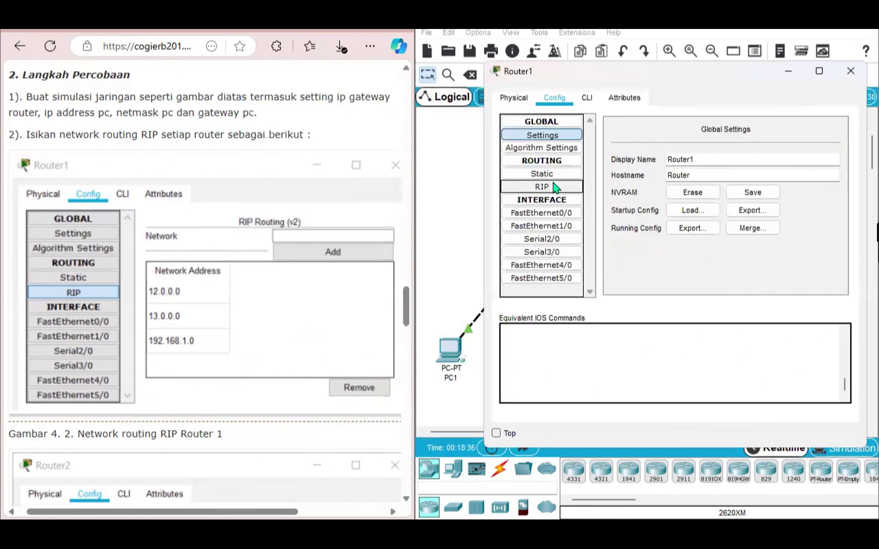
click(556, 187)
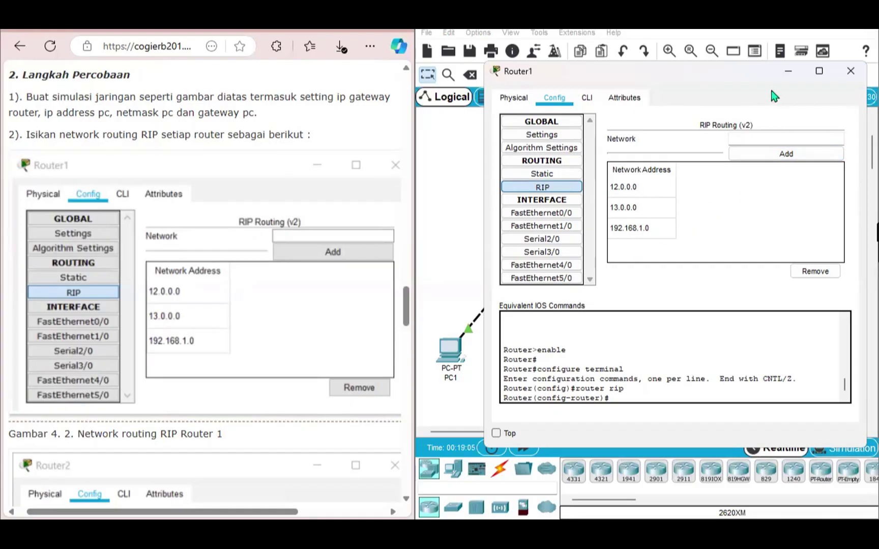
click(788, 71)
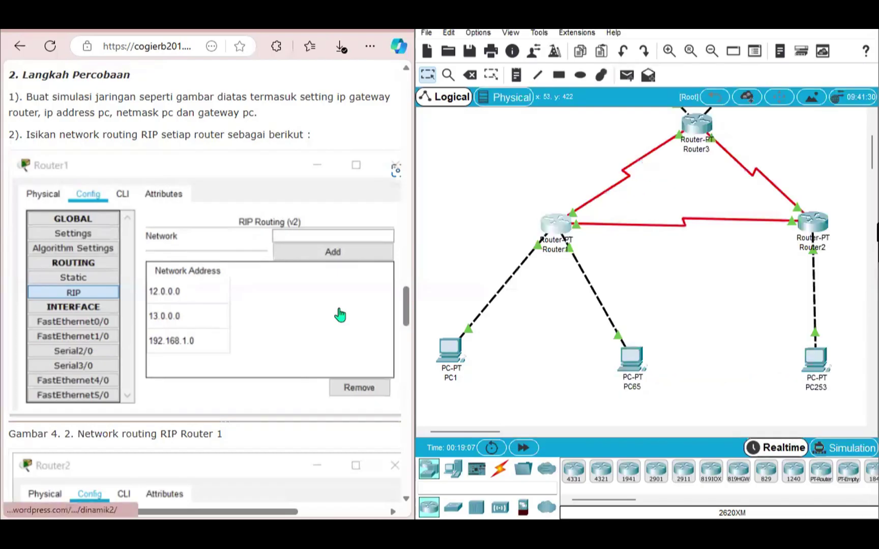
- Check Router2's RIP network addresses against the guide's Router 2 figure and minimize the router's window
scroll(340, 314, down, 5)
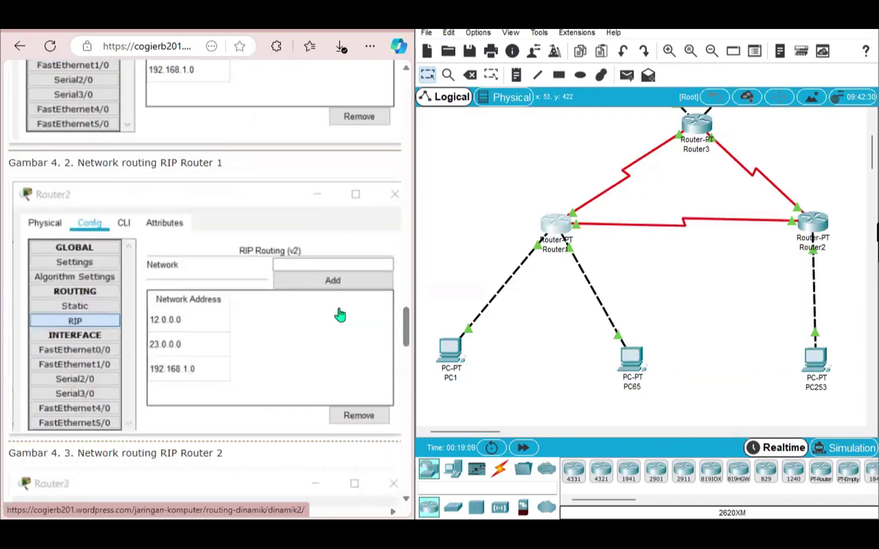
click(811, 226)
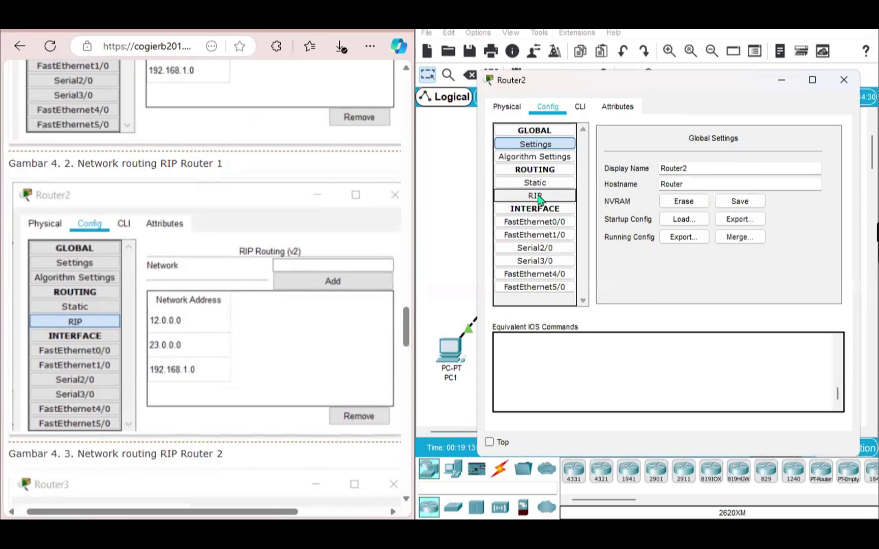
click(535, 196)
scroll(200, 328, down, 1)
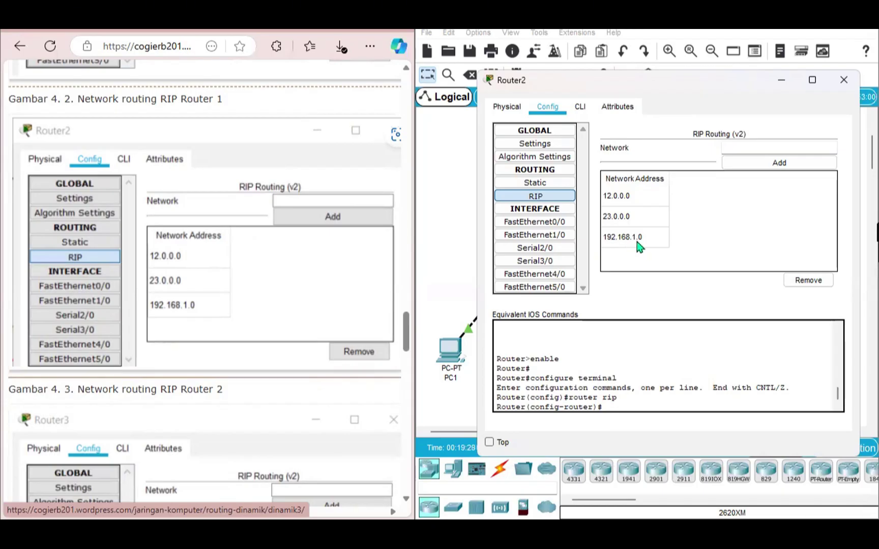
click(780, 83)
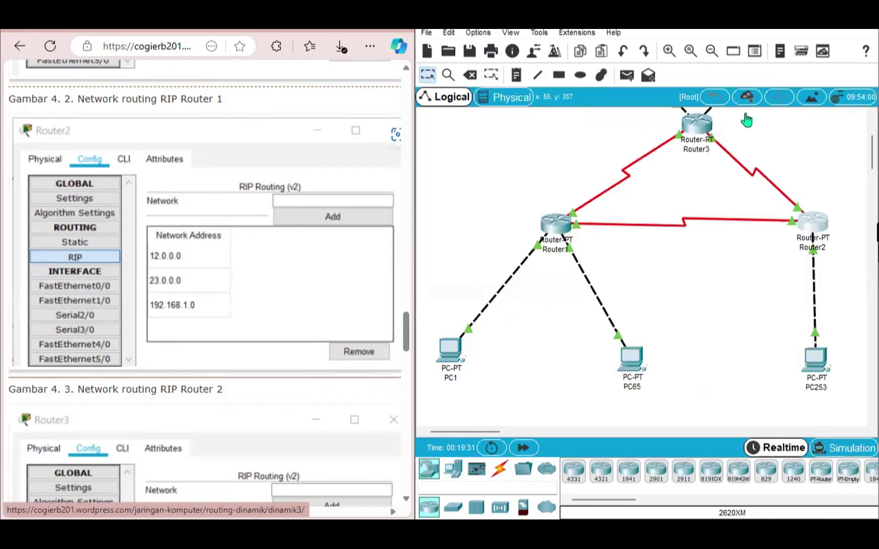
- Check Router3's RIP network addresses against the guide's Router 3 figure, read the following instructions, and minimize the router's window
click(697, 128)
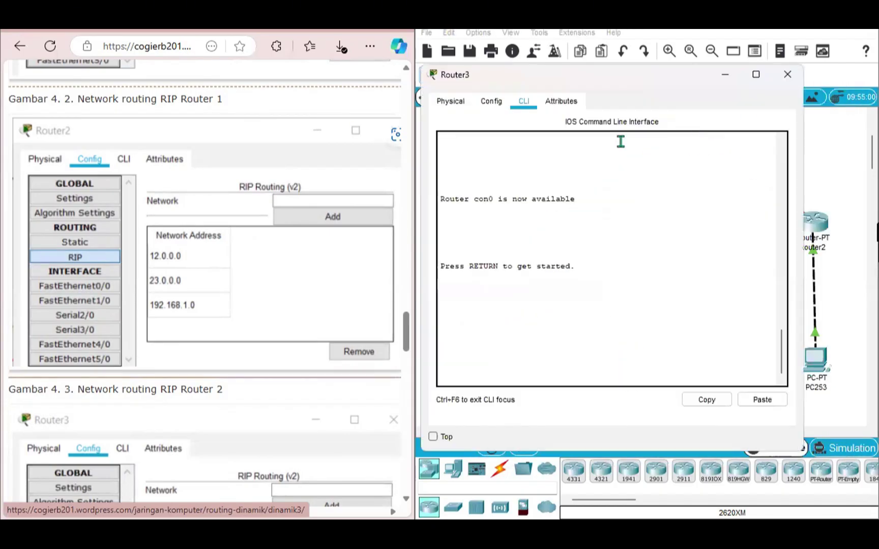
click(483, 107)
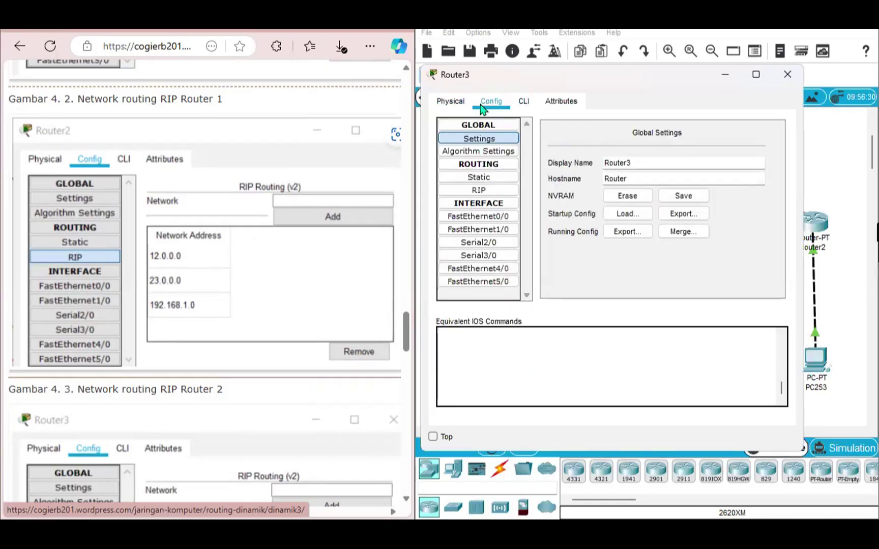
click(485, 190)
scroll(338, 345, down, 6)
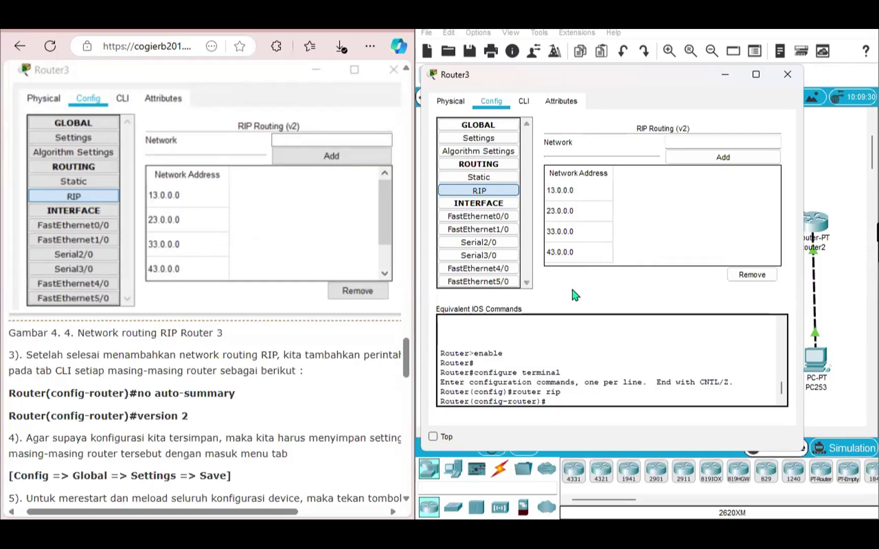
scroll(288, 314, down, 3)
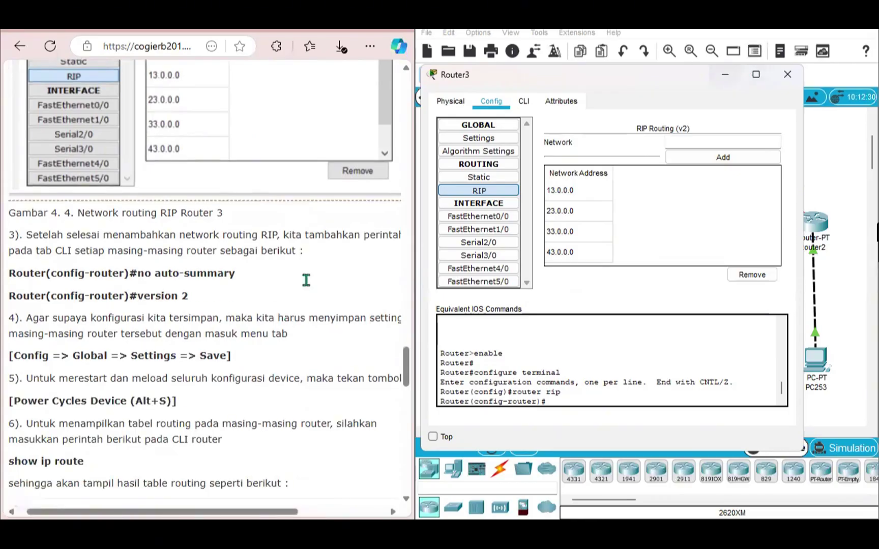
click(725, 75)
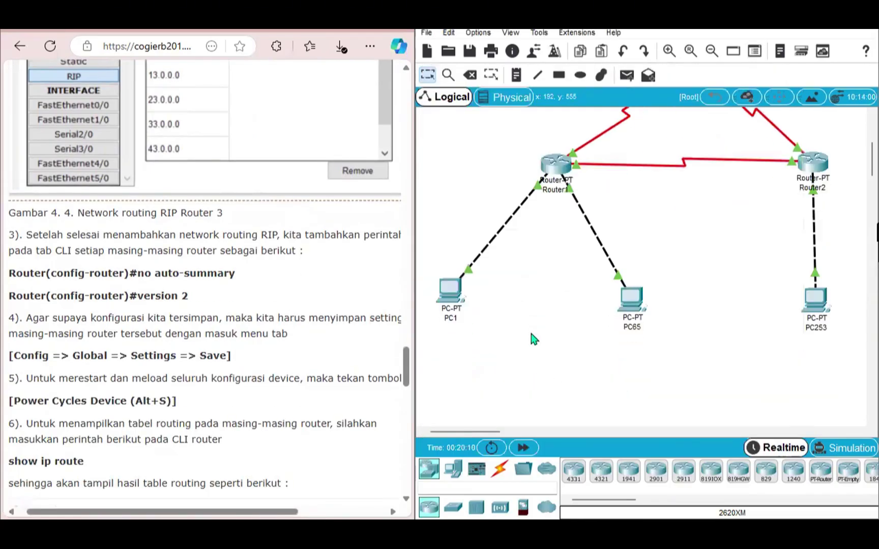
- Examine Router1's command-line history for the no auto-summary and version 2 commands given in the guide
scroll(533, 339, up, 3)
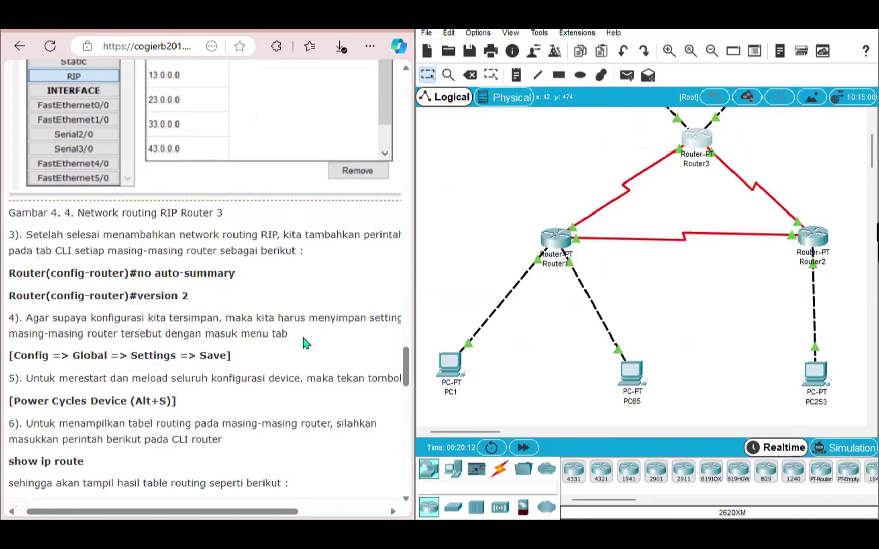
scroll(304, 343, down, 1)
click(563, 227)
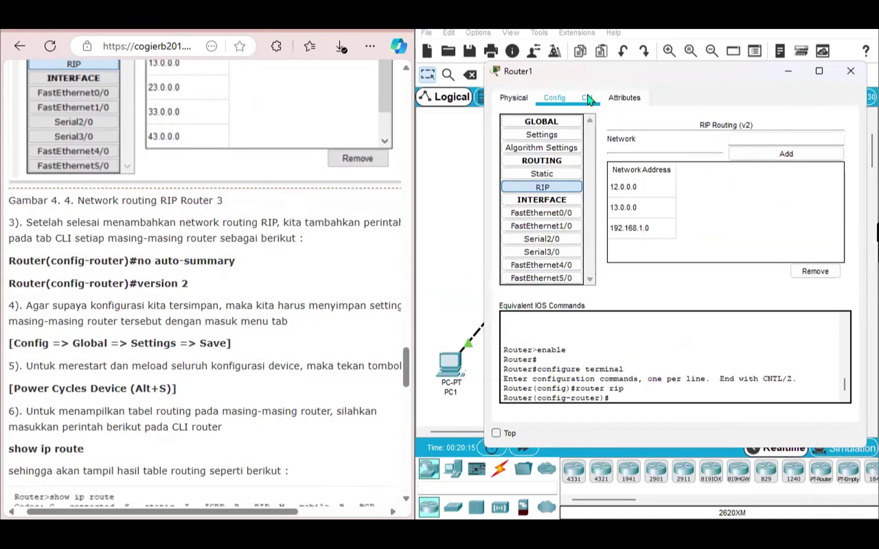
click(587, 99)
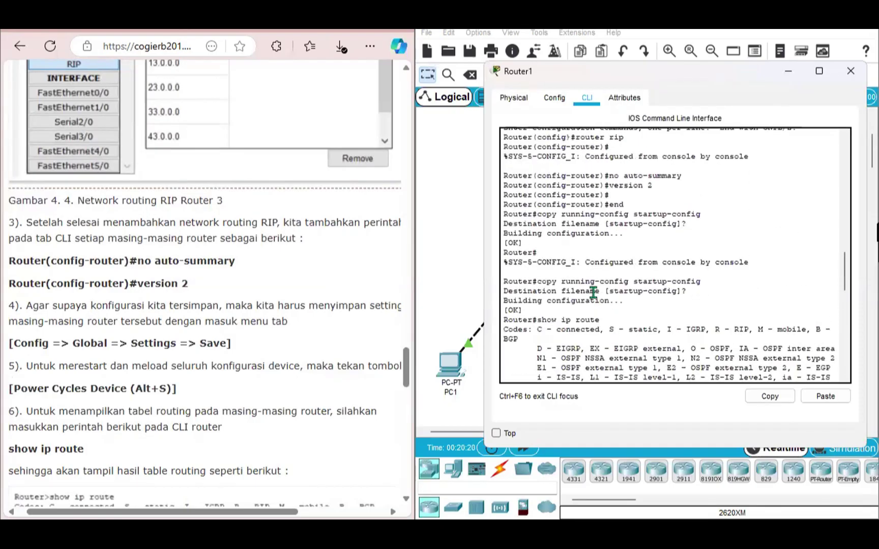
scroll(656, 227, up, 1)
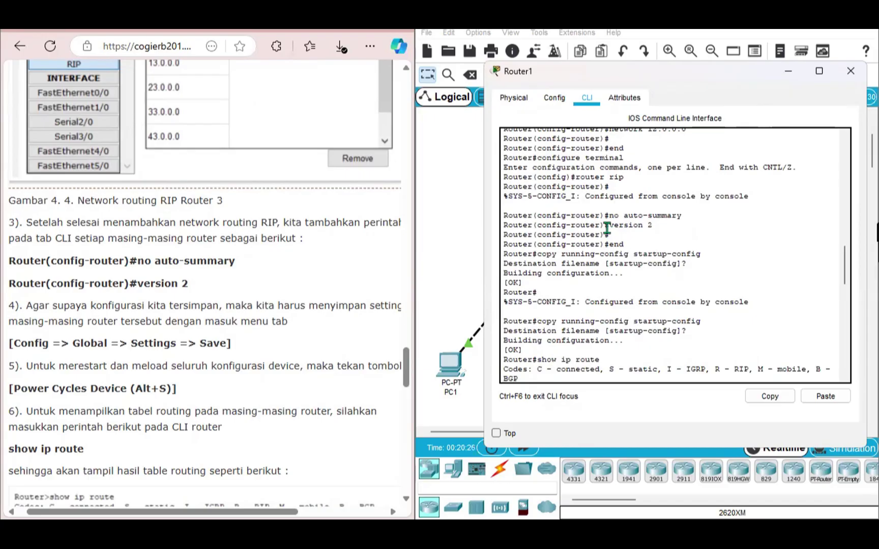
click(465, 213)
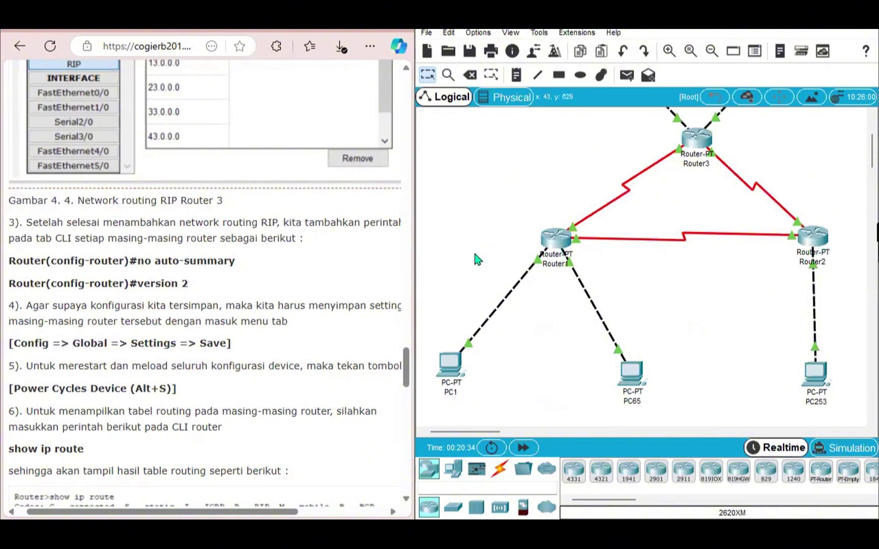
- View Router1's global settings to locate the NVRAM save option, then minimize the router's window
click(557, 244)
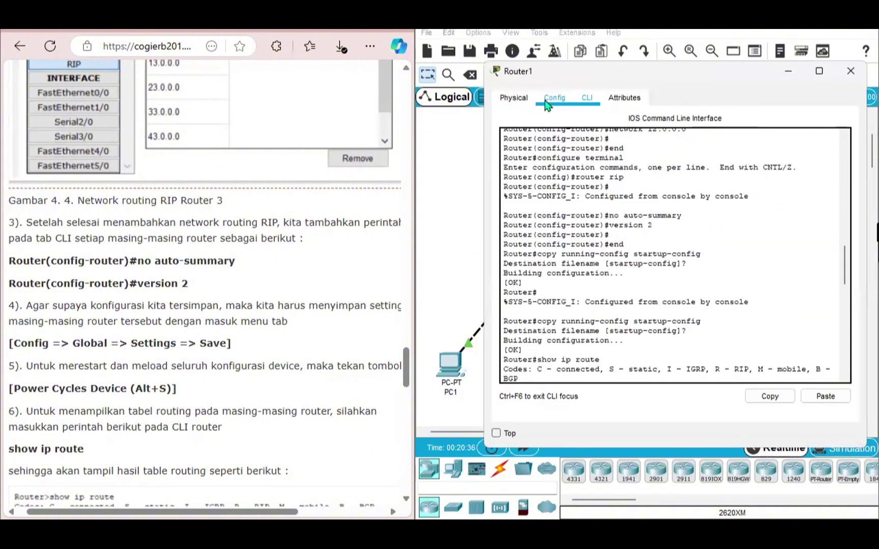
click(550, 100)
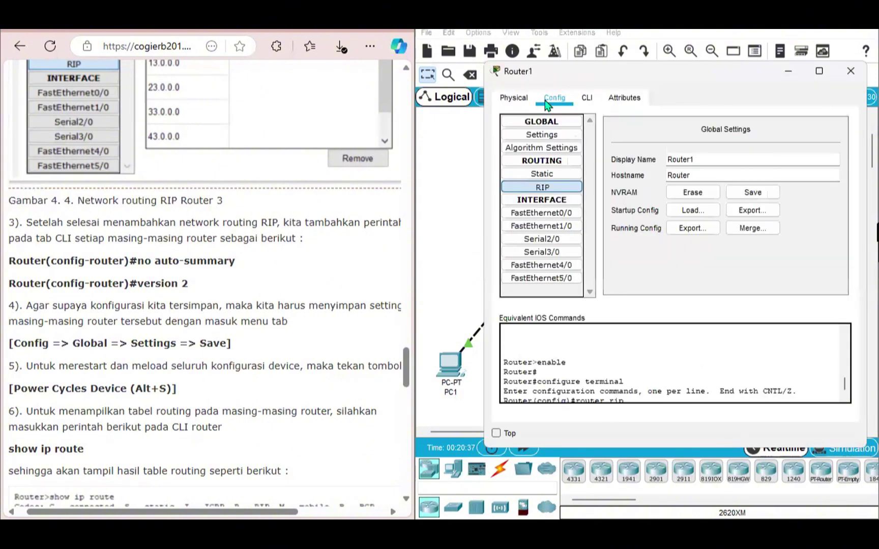
click(544, 137)
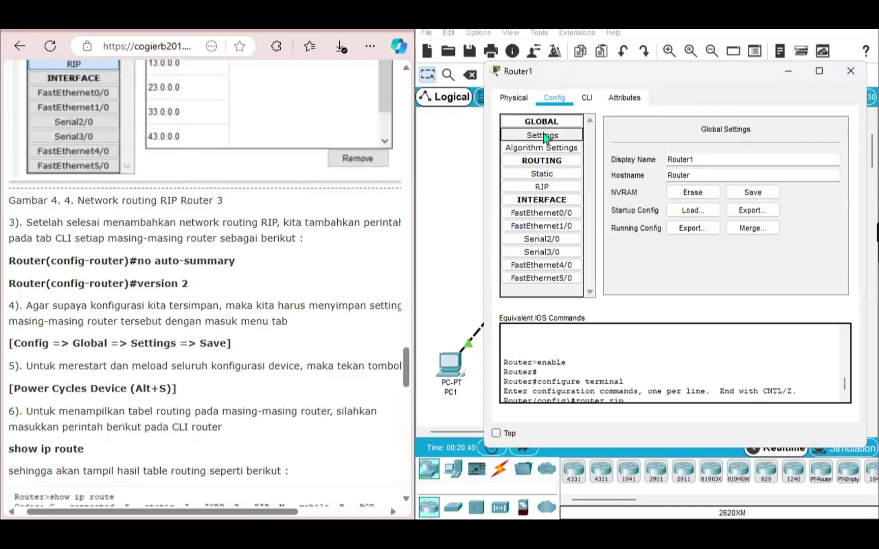
click(790, 71)
- Read the guide's show ip route instructions and examine the matching routing table output in Router1's command line
scroll(284, 360, down, 3)
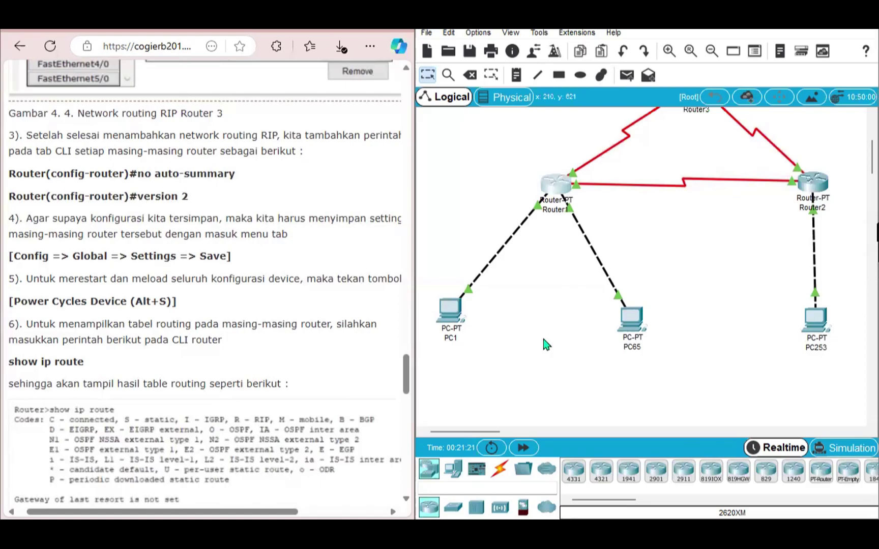
scroll(305, 387, down, 6)
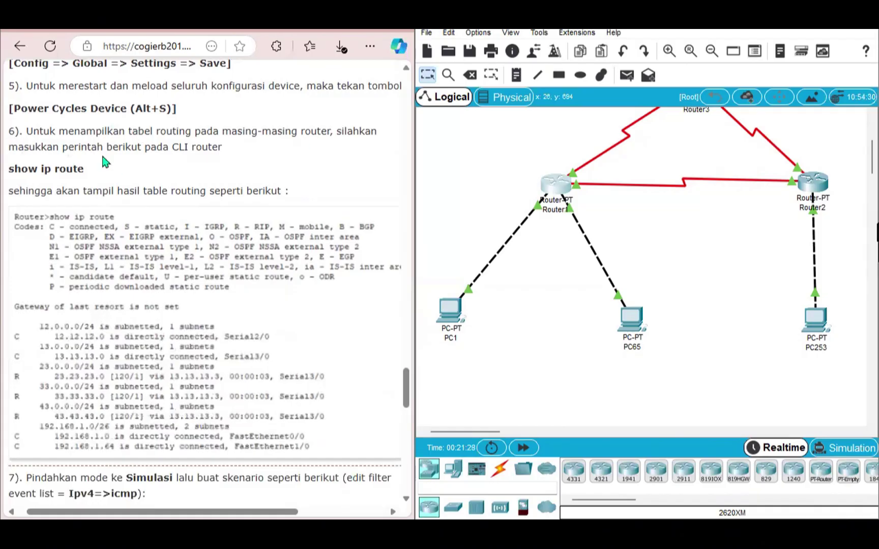
scroll(103, 162, down, 2)
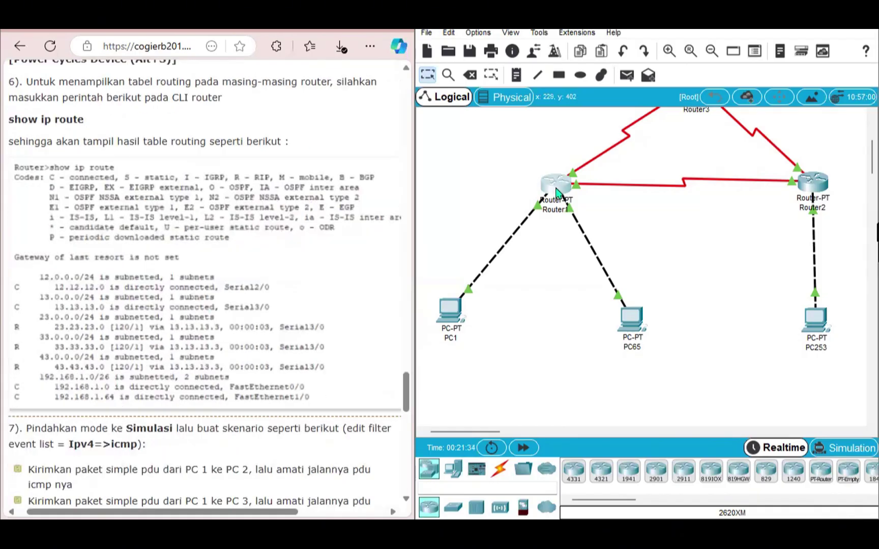
click(555, 187)
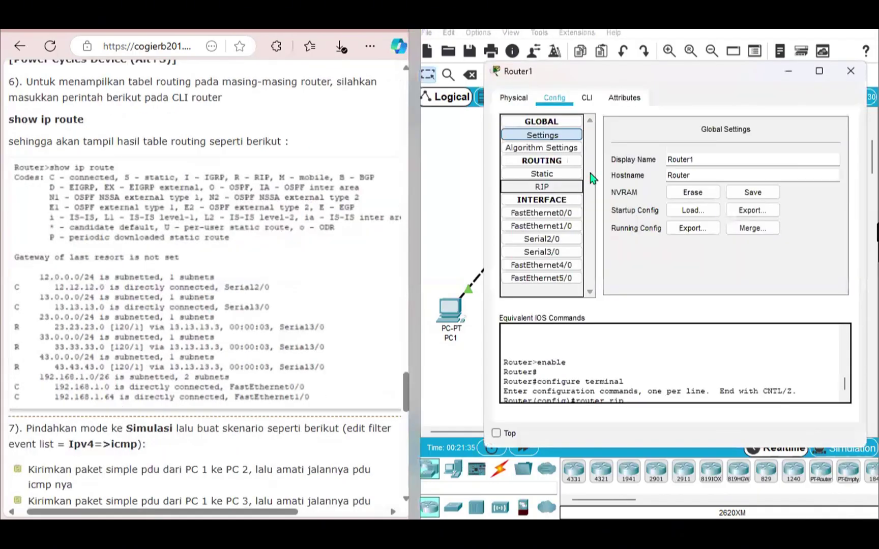
click(587, 98)
scroll(595, 253, down, 9)
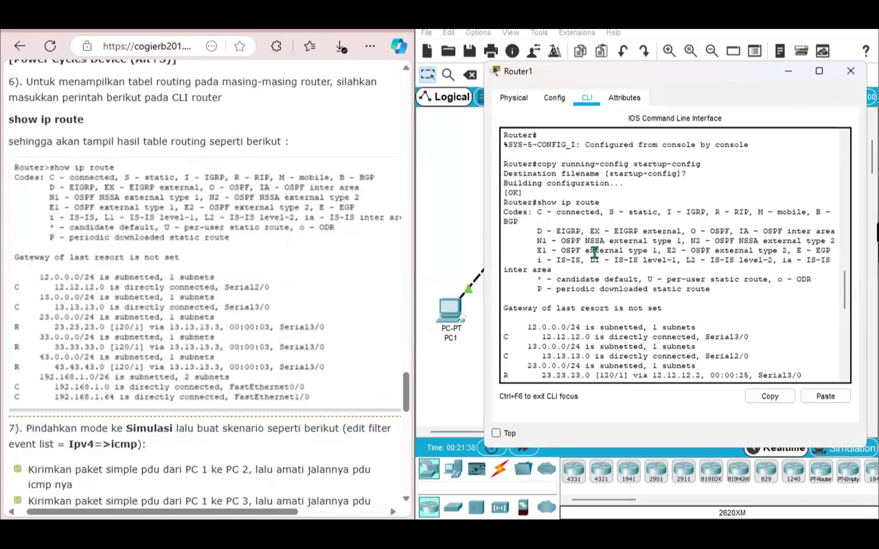
scroll(594, 253, up, 6)
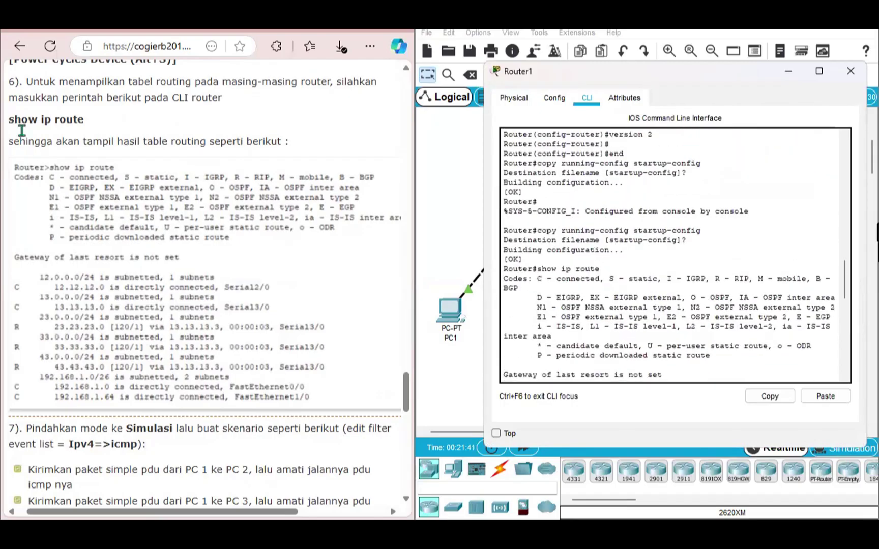
scroll(574, 282, up, 1)
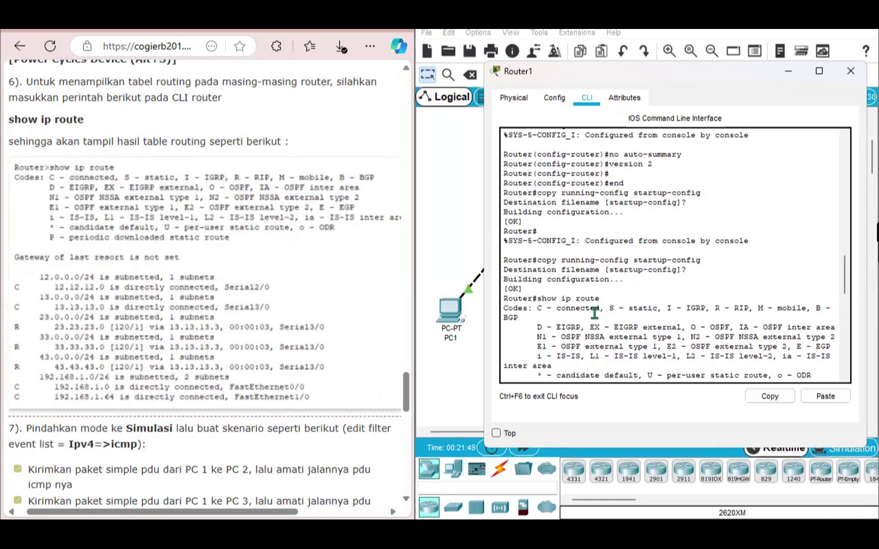
- Examine the show ip route command in Router1's command line and its directly connected, RIP and static routes
drag(535, 299, 600, 299)
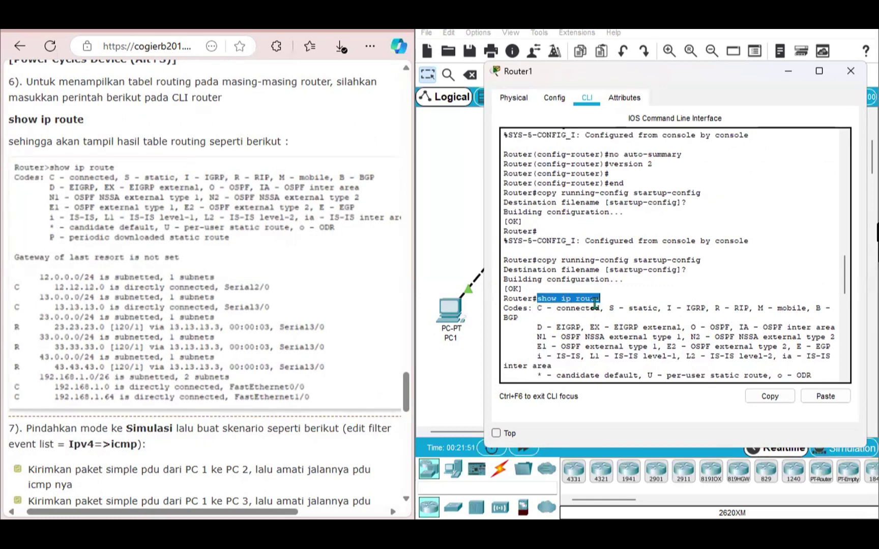
click(614, 300)
scroll(615, 300, down, 5)
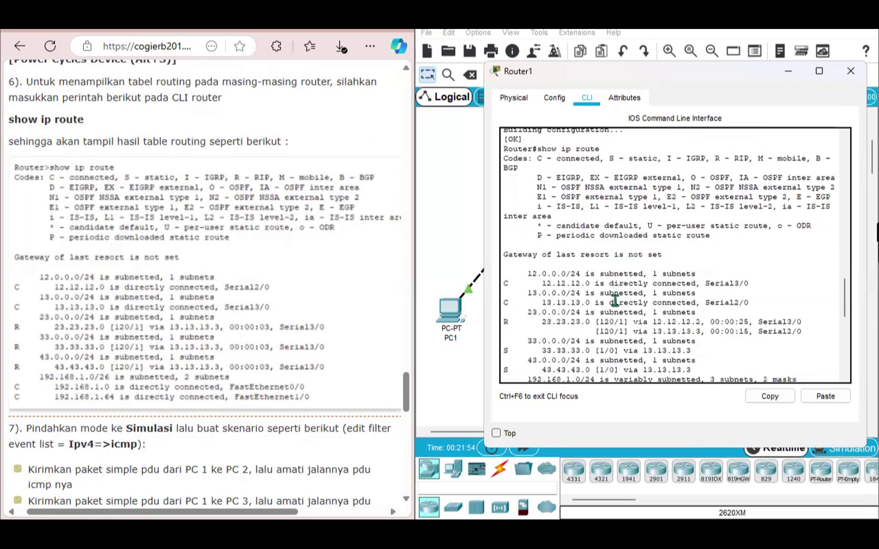
scroll(615, 300, up, 1)
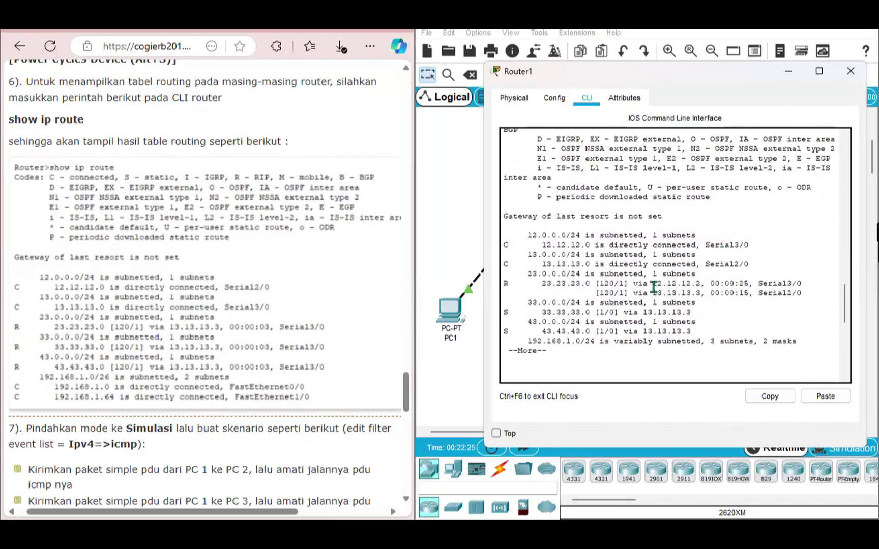
- Bring the network topology in front of Router1's window and read the guide's step 7 on simulation mode and its PDU scenarios
click(456, 206)
scroll(191, 339, down, 2)
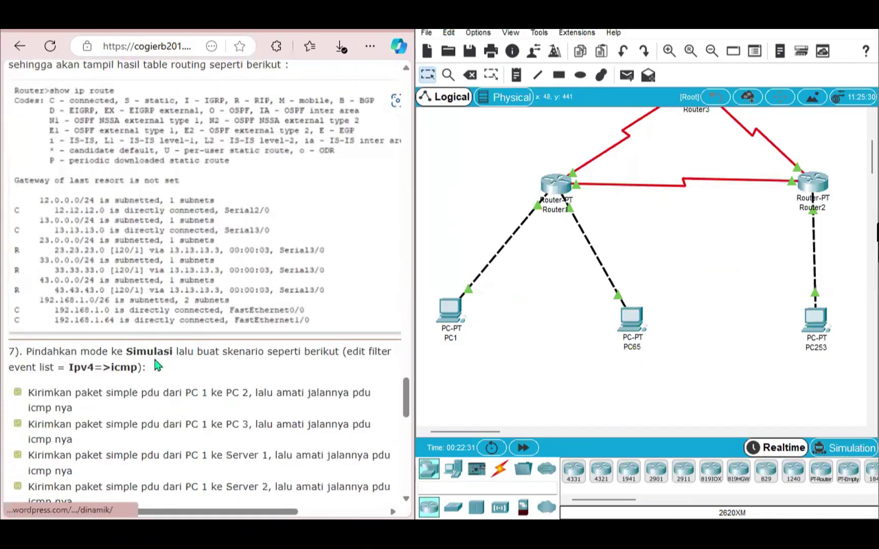
scroll(160, 367, down, 4)
scroll(165, 365, down, 1)
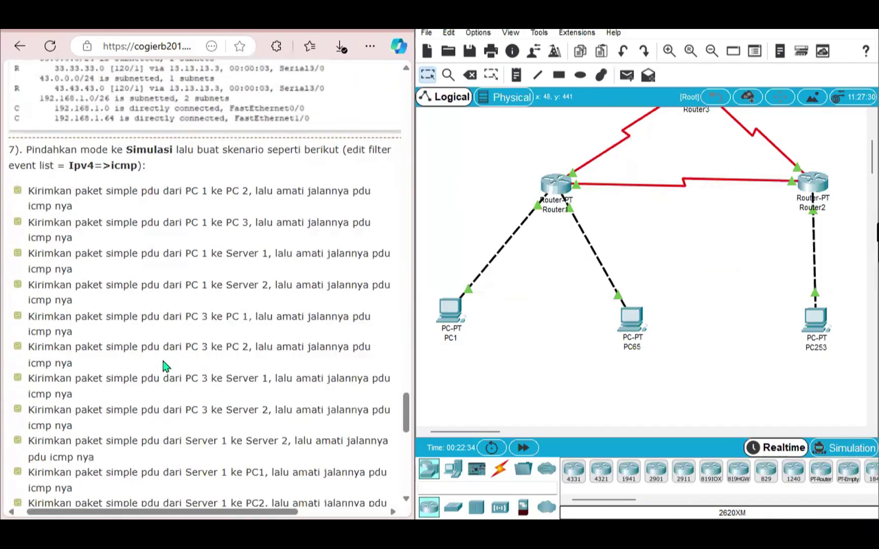
scroll(162, 365, down, 1)
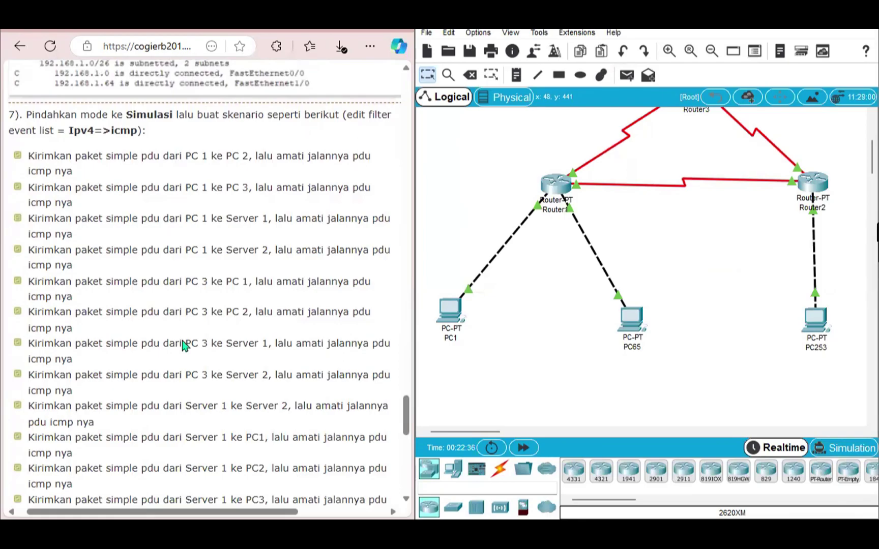
- Maximize the network simulator, switch it to simulation mode, and limit the event list filters to IPv4 ICMP
click(833, 449)
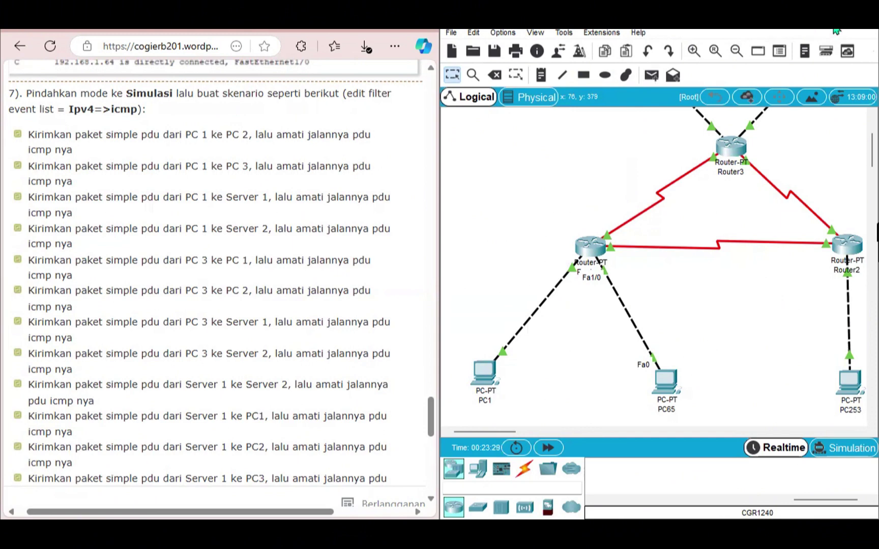
click(841, 29)
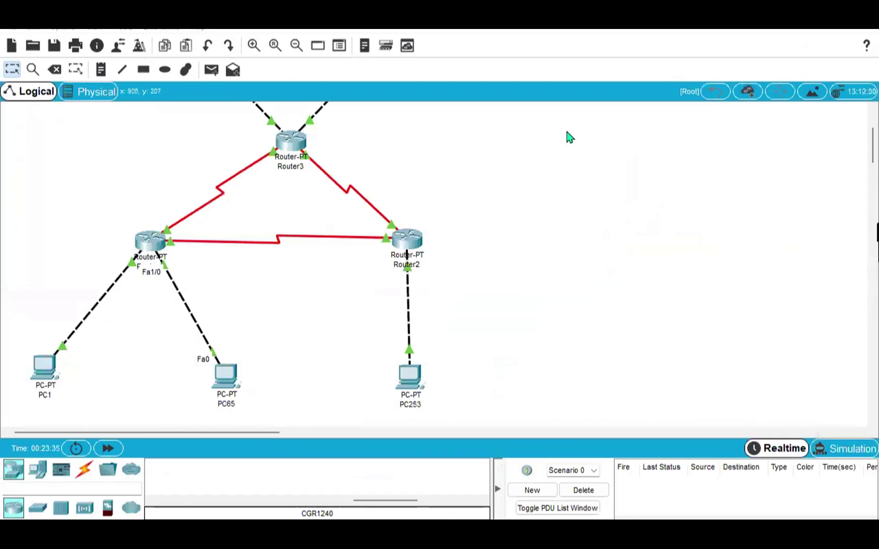
click(824, 451)
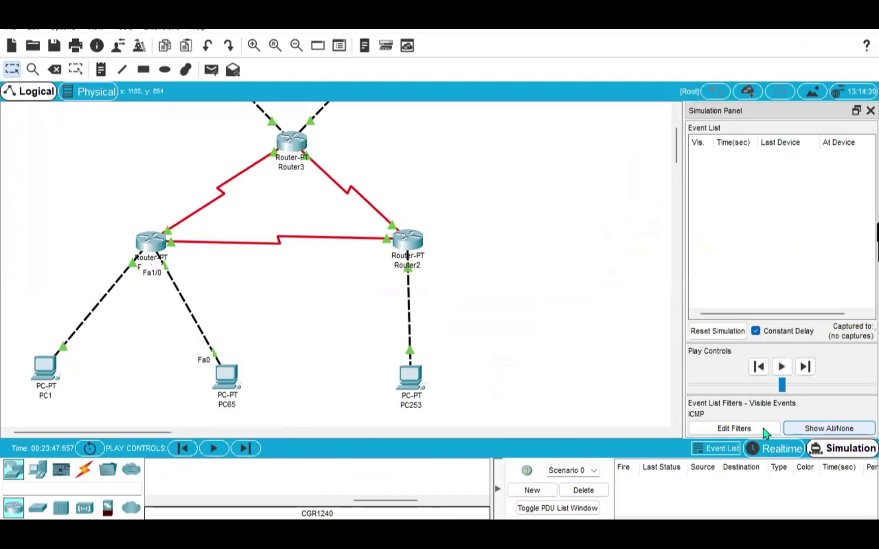
click(733, 429)
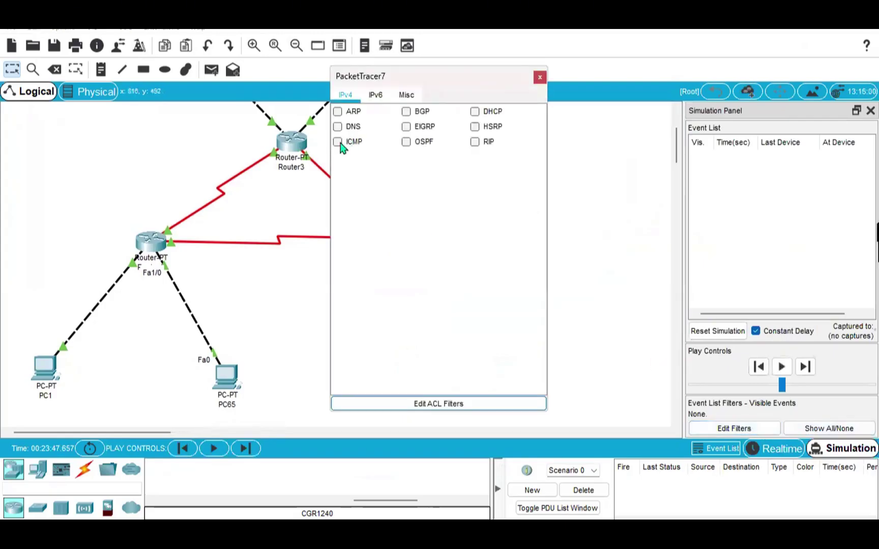
click(337, 143)
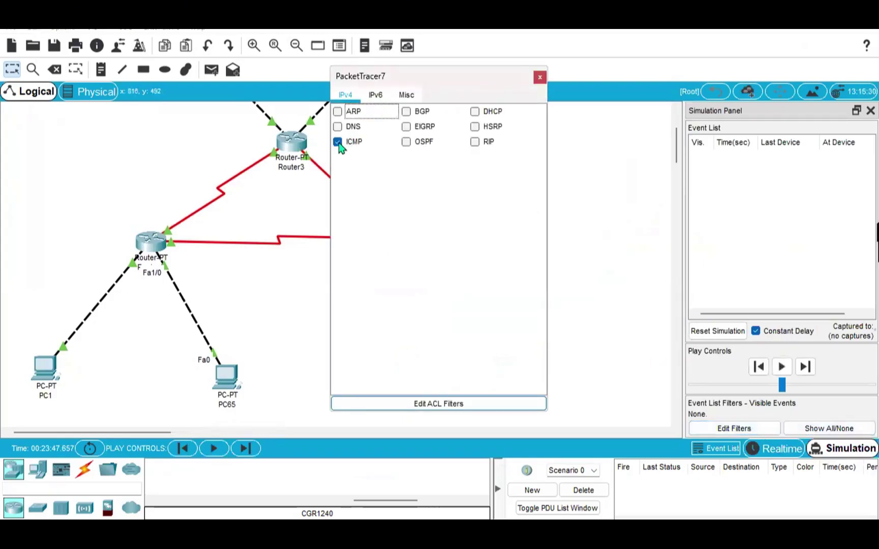
click(757, 432)
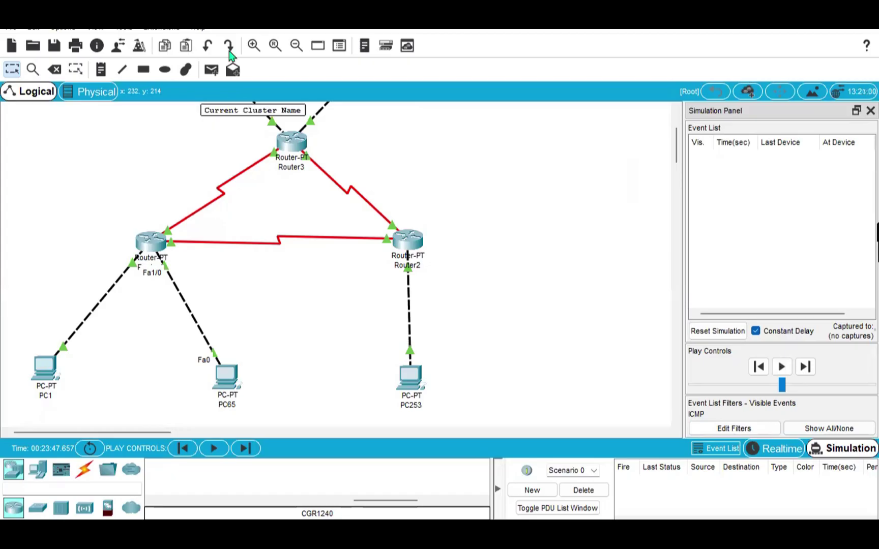
- Send a simple PDU from PC1 to PC65 and advance the simulation event by event until the reply reaches PC1
click(212, 70)
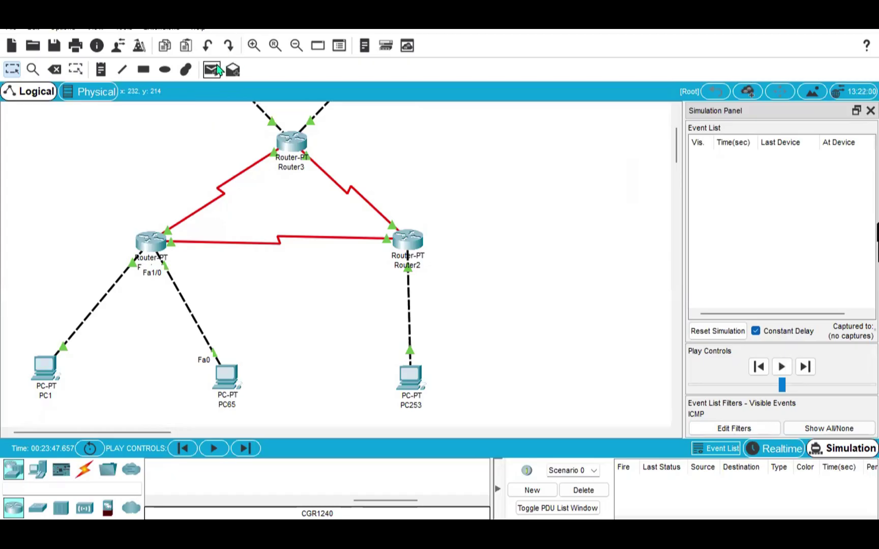
click(48, 373)
click(229, 384)
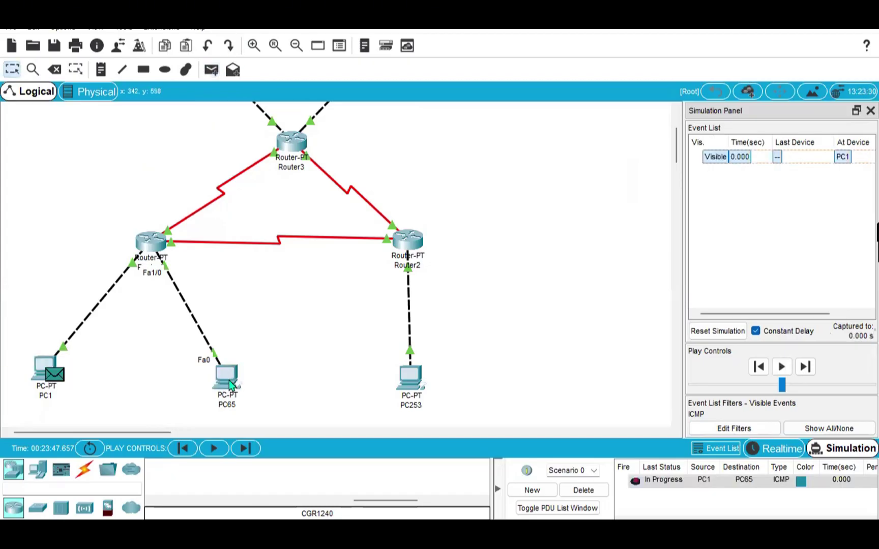
click(814, 368)
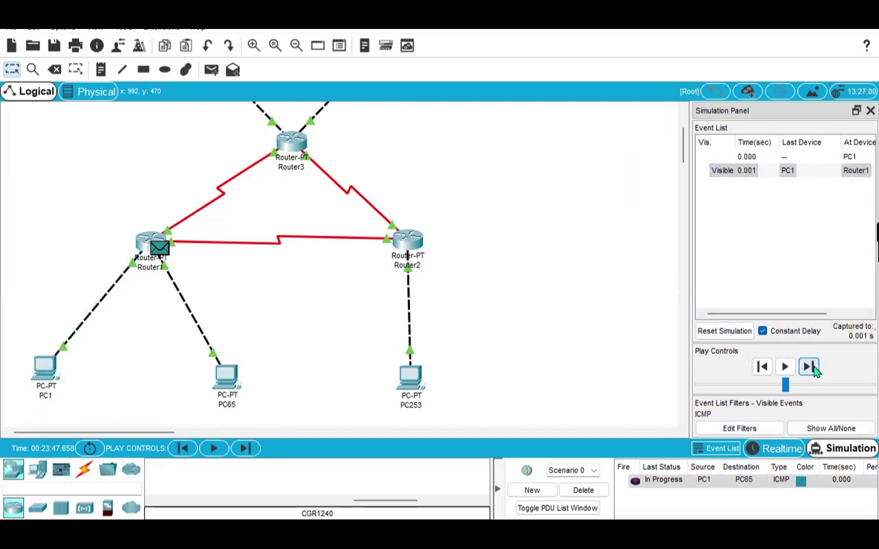
click(813, 368)
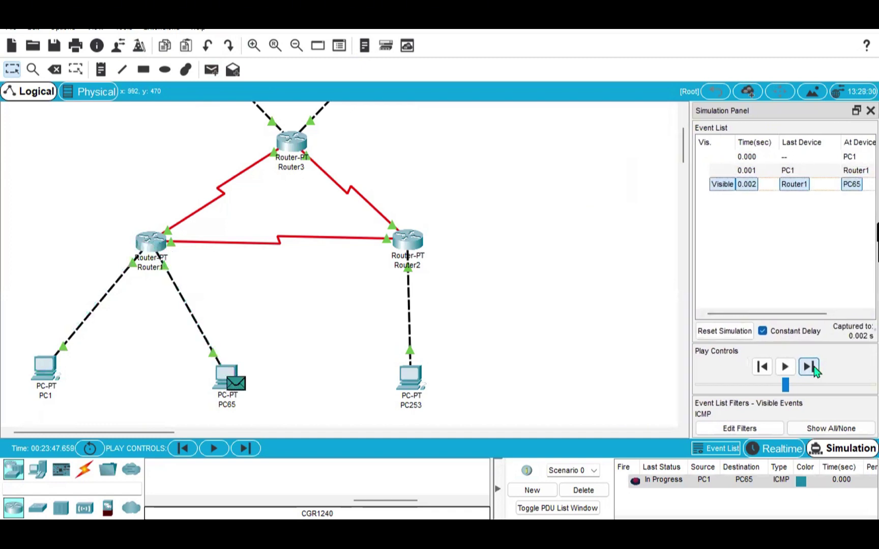
click(813, 368)
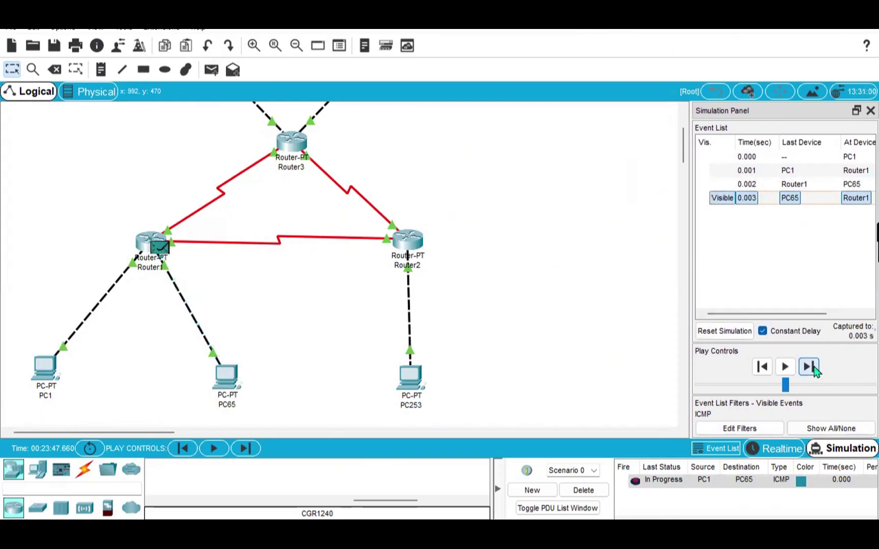
click(814, 368)
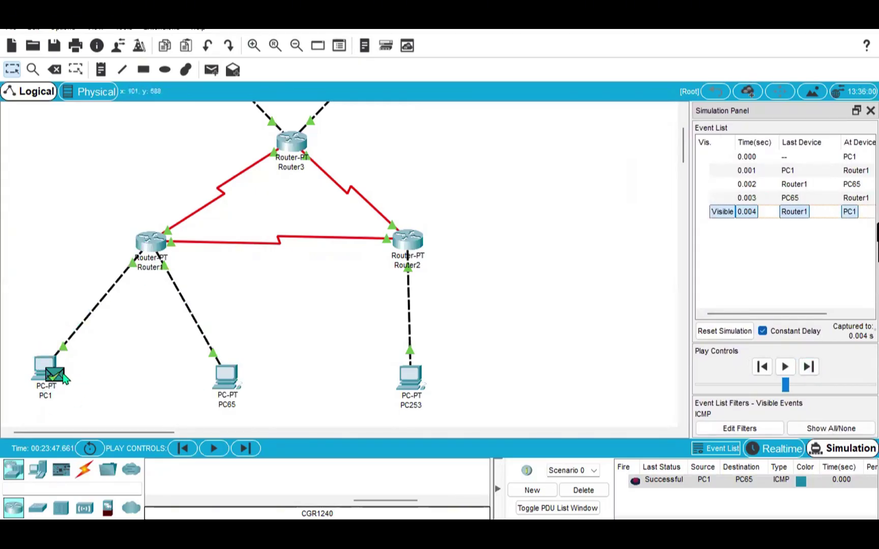
mouse_move(59, 381)
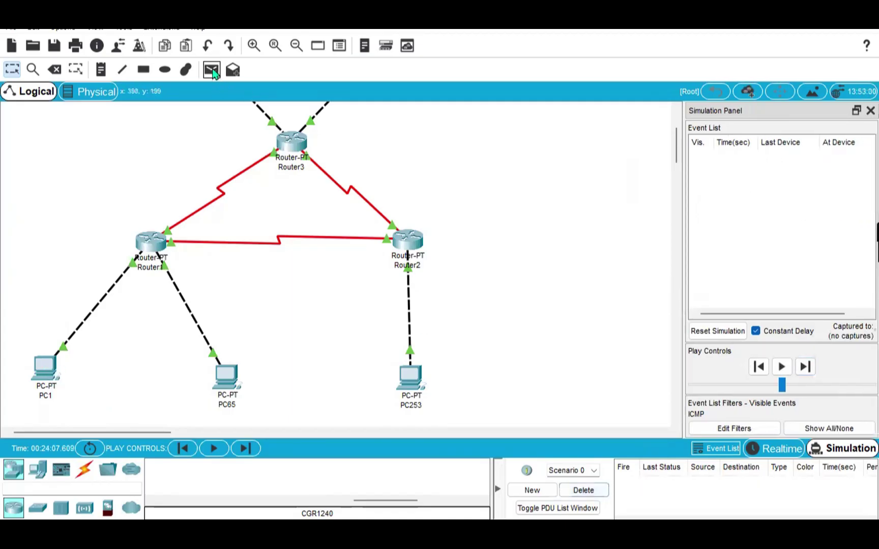
- Send a simple PDU from PC1 to PC253 and advance the simulation event by event until the reply reaches PC1
click(212, 71)
click(45, 367)
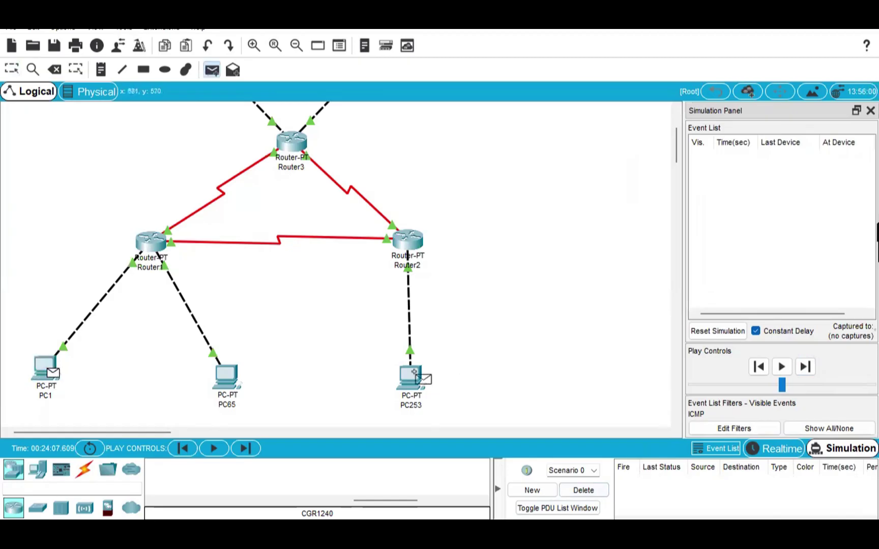
click(412, 376)
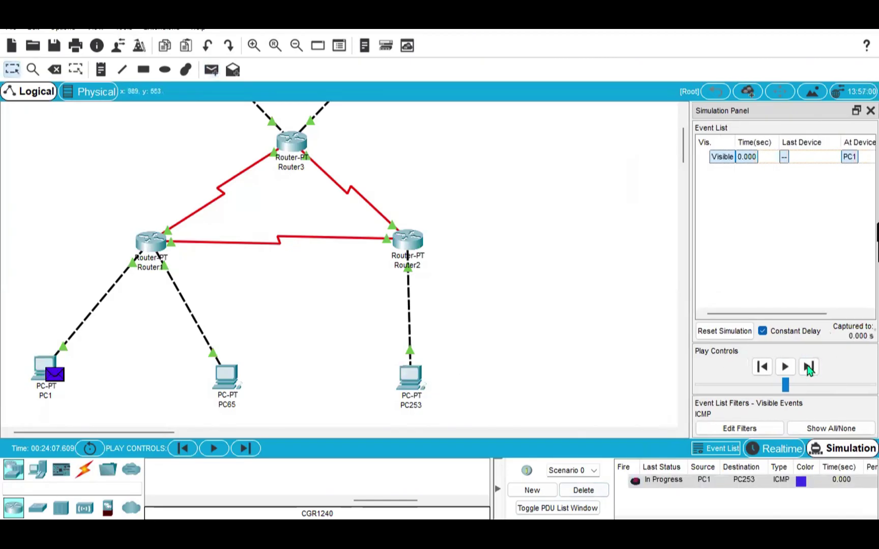
click(809, 367)
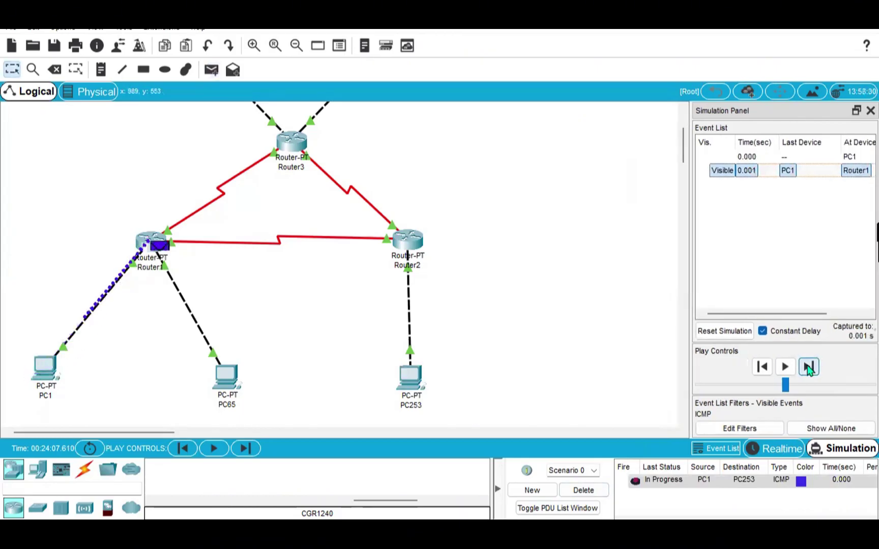
click(809, 367)
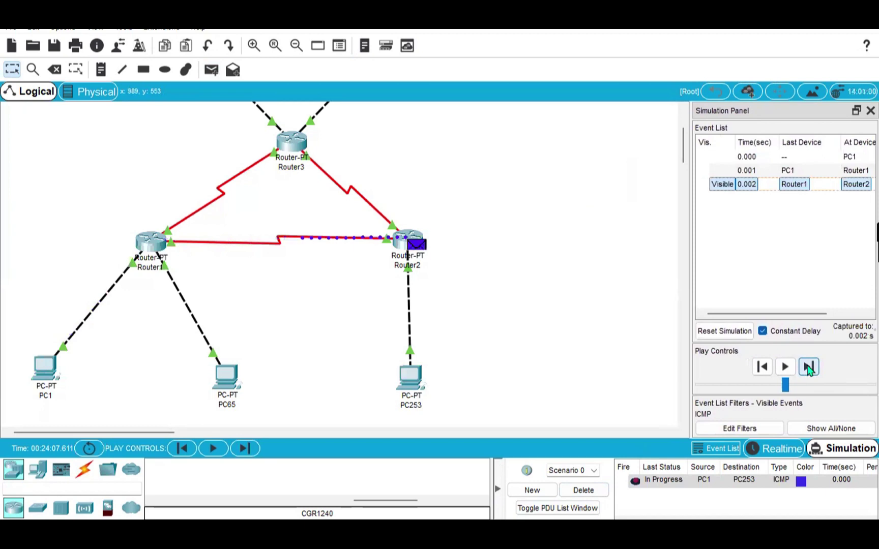
click(809, 367)
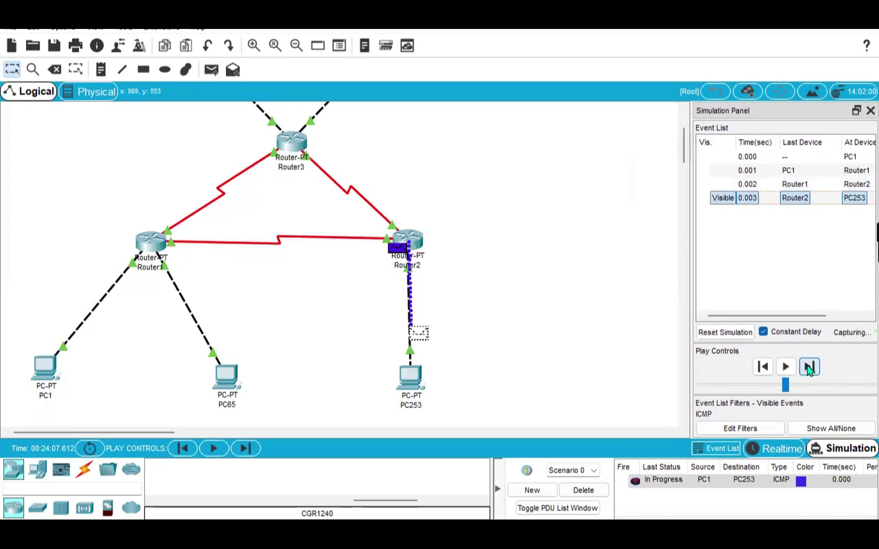
click(809, 367)
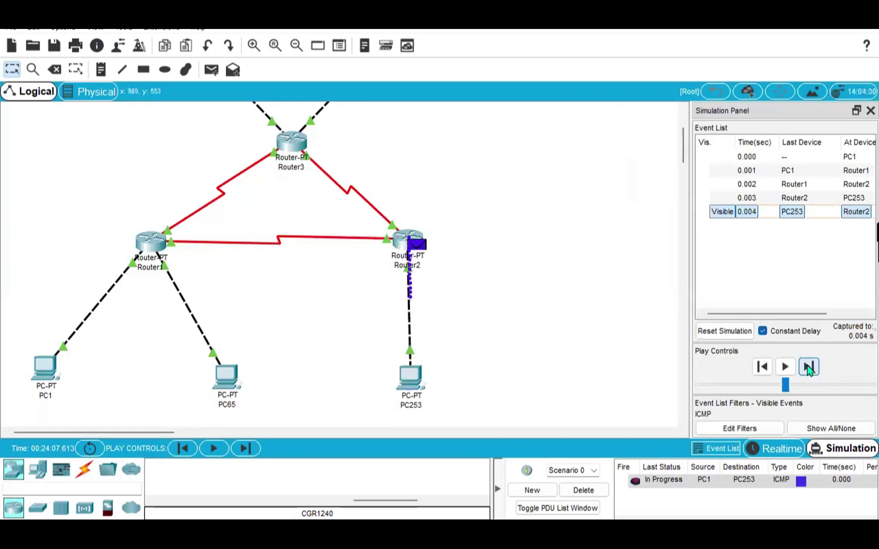
click(809, 367)
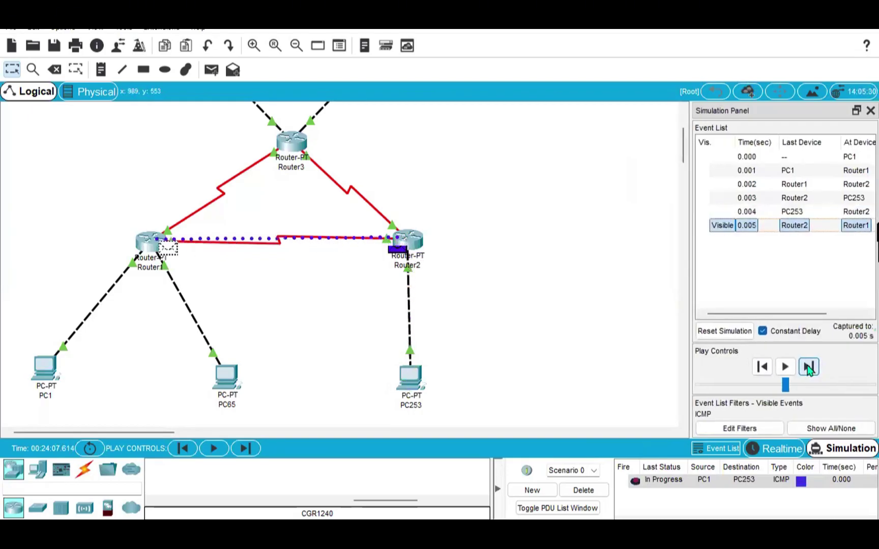
click(809, 367)
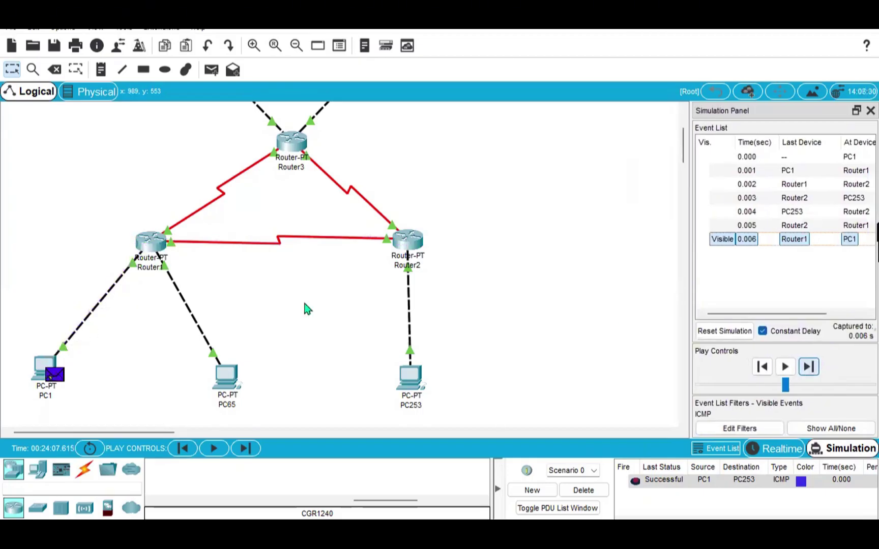
- Delete the current PDU scenario and add a simple PDU from PC1 to Server1
click(583, 491)
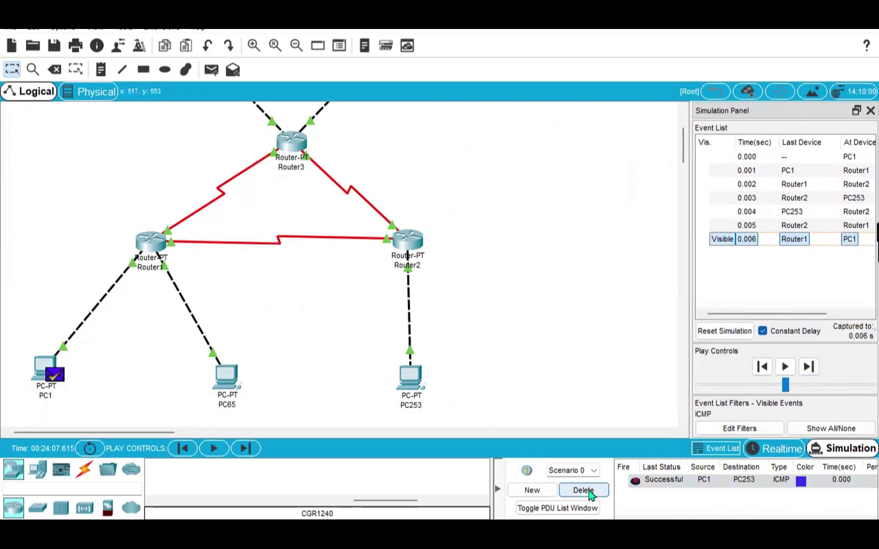
click(215, 70)
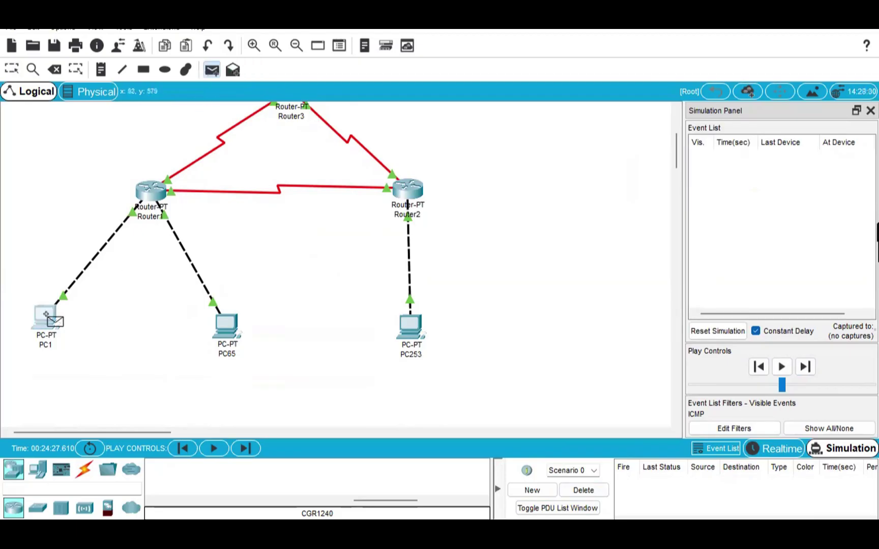
click(184, 173)
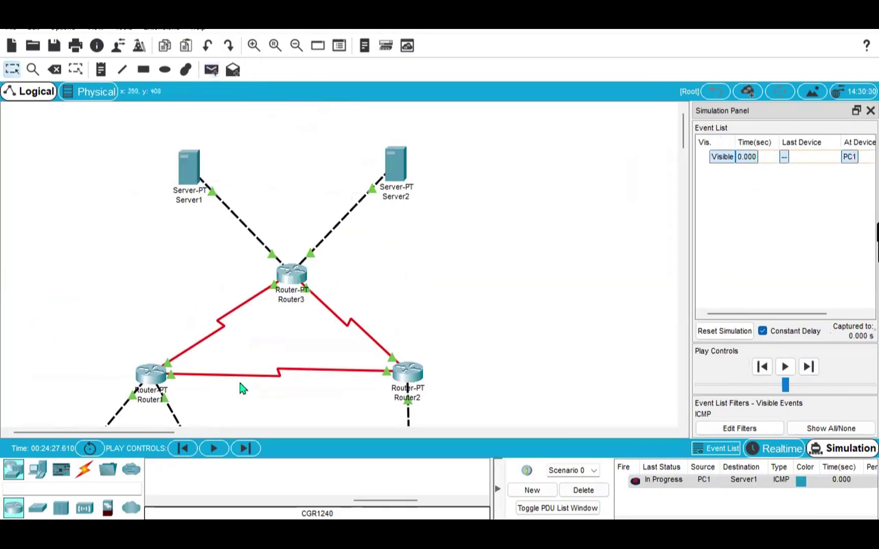
- Advance the simulation event by event until the PDU from PC1 reaches Server1 and its reply returns to PC1
scroll(242, 386, down, 5)
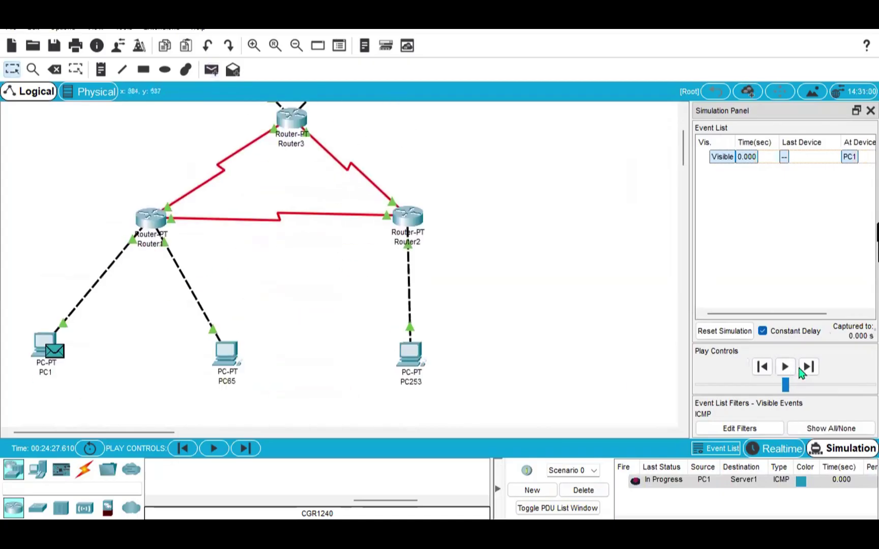
click(799, 370)
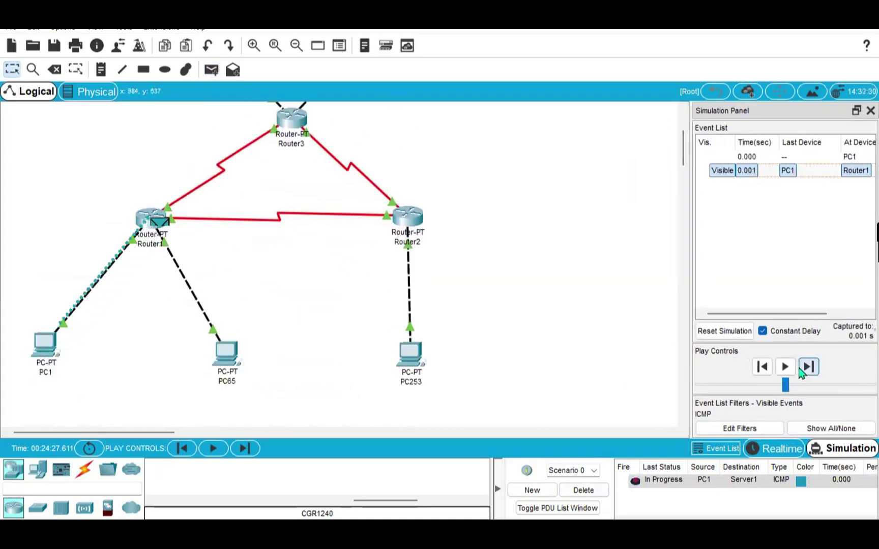
click(812, 371)
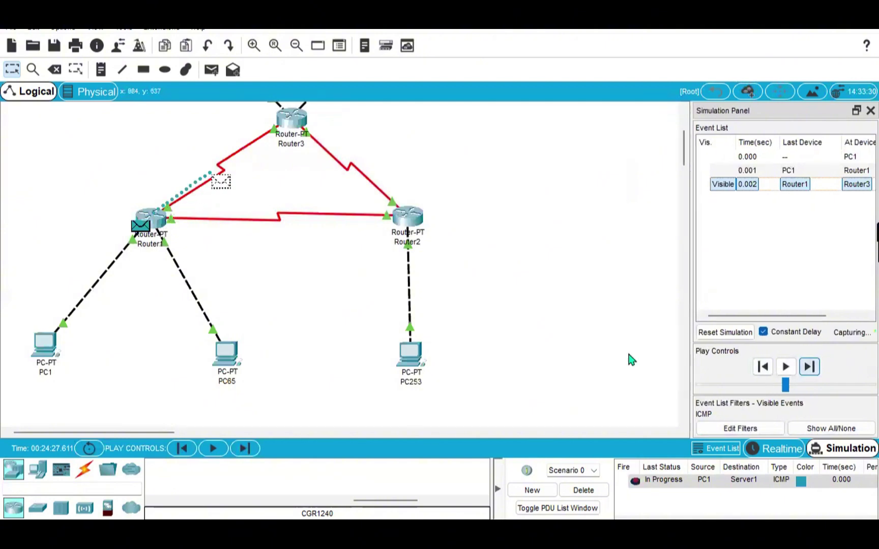
scroll(559, 351, up, 5)
click(809, 367)
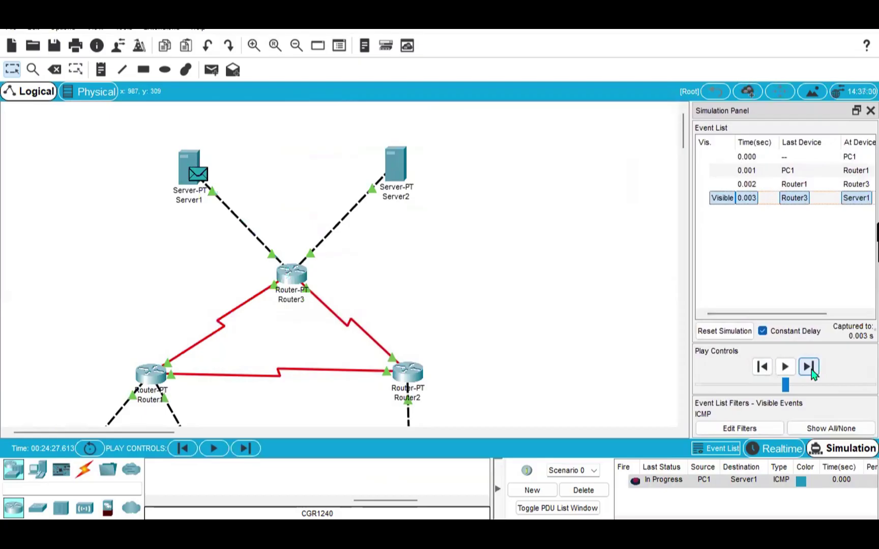
click(810, 368)
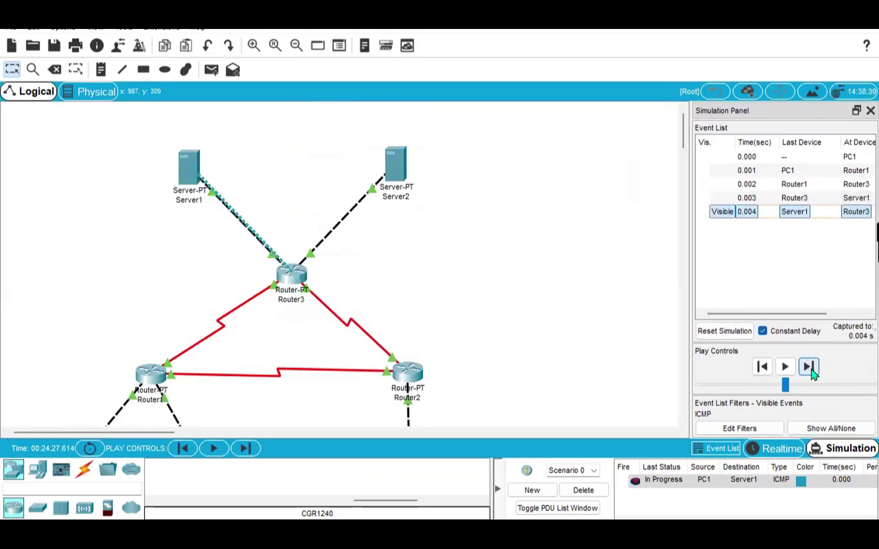
click(811, 370)
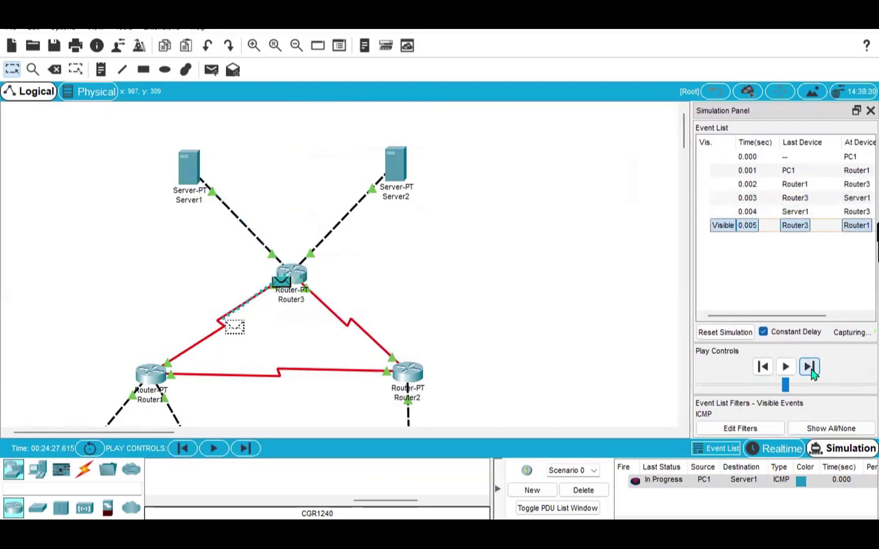
click(810, 367)
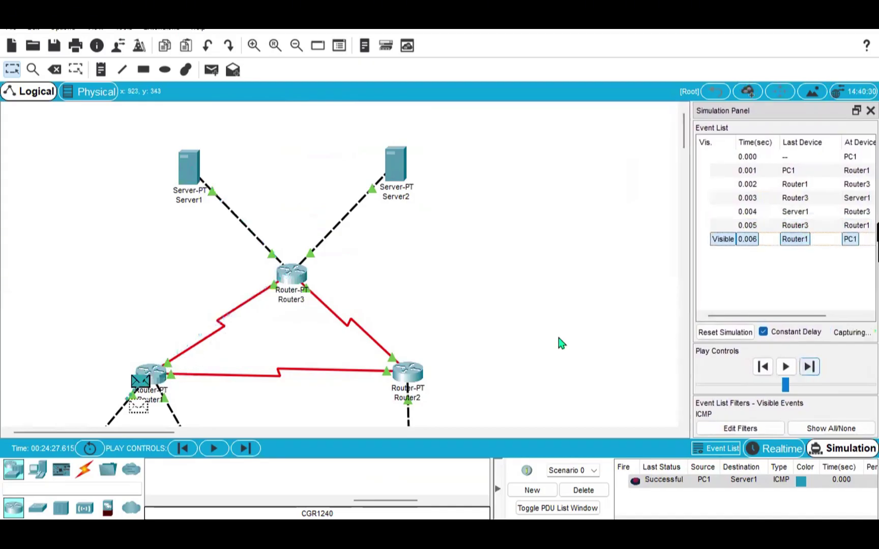
scroll(559, 343, down, 5)
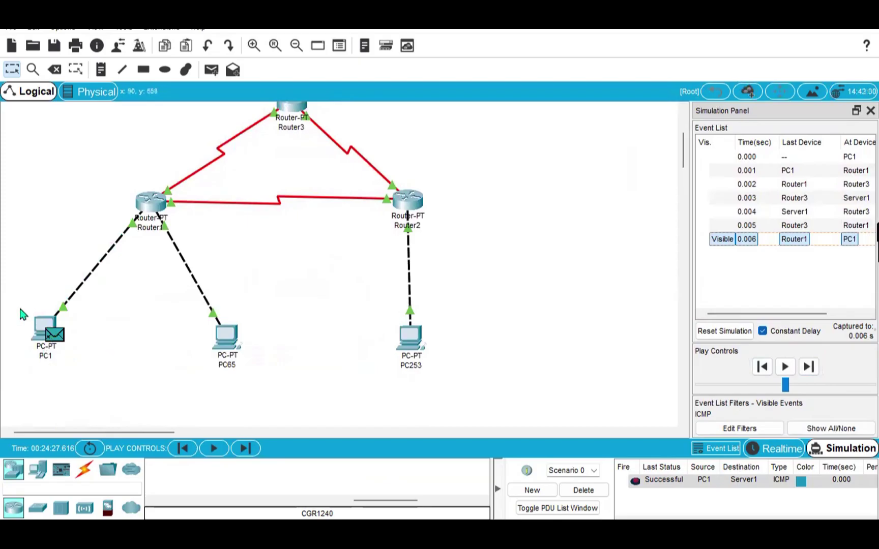
- Delete the completed Server1 test scenario and add a simple PDU from PC1 to Server2
click(591, 493)
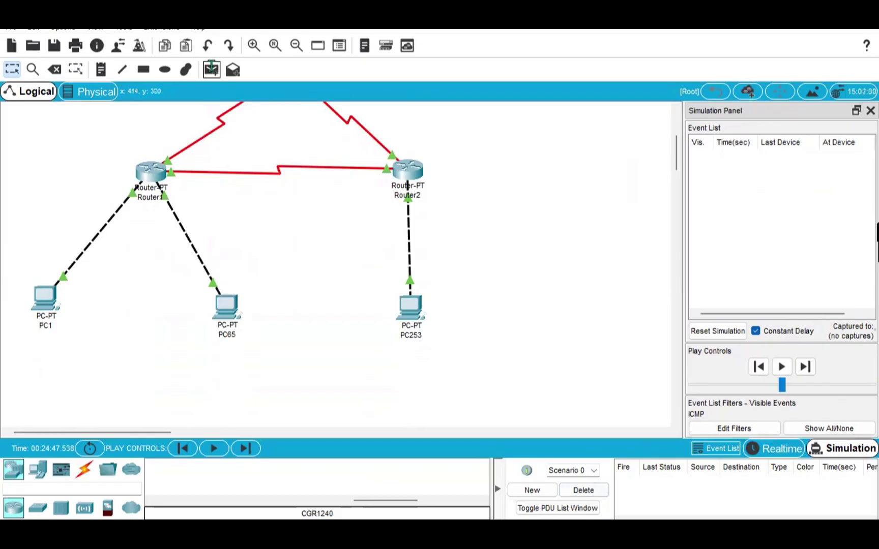
click(211, 70)
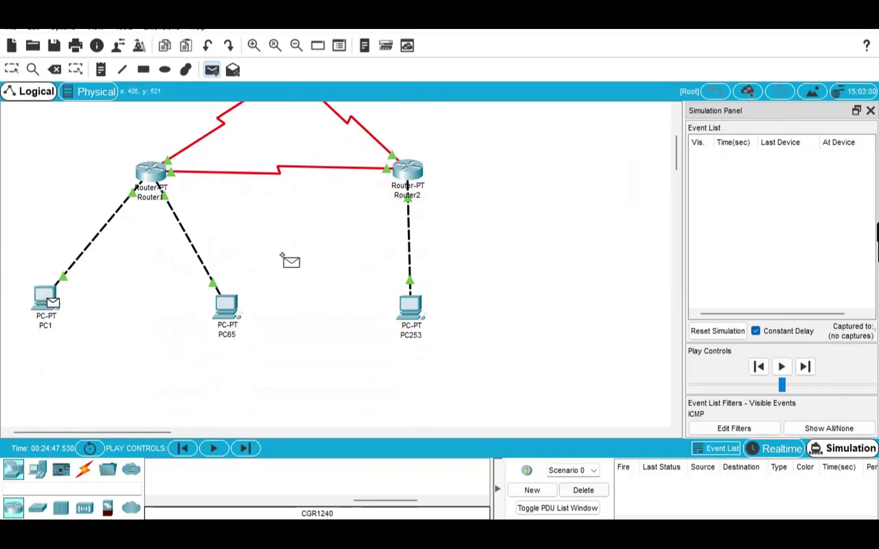
scroll(291, 261, up, 5)
click(397, 148)
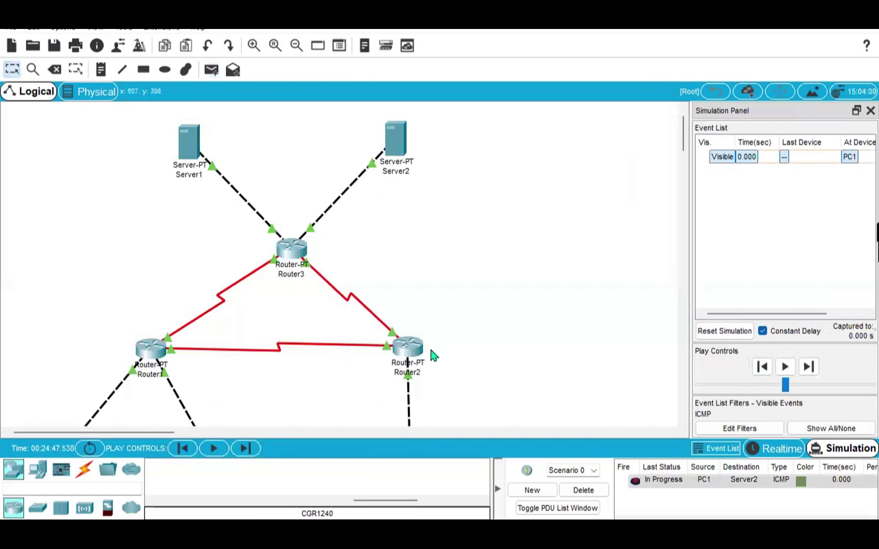
- Advance the simulation event by event until the PDU reaches Server2 and its reply returns to PC1
scroll(431, 354, down, 5)
click(809, 367)
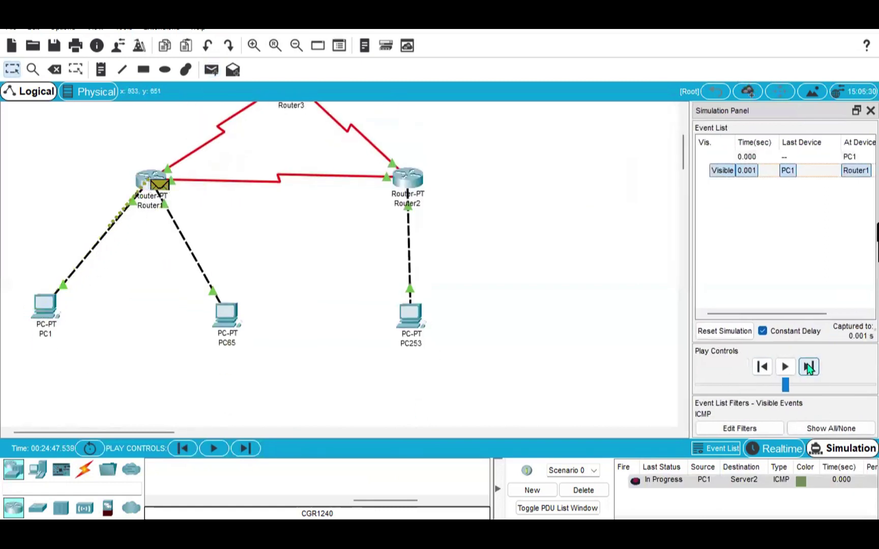
click(808, 367)
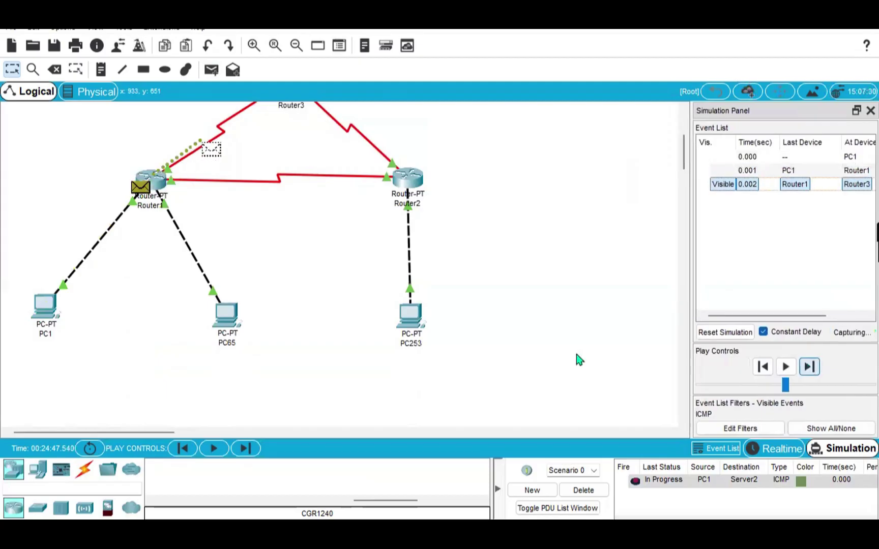
scroll(578, 359, up, 5)
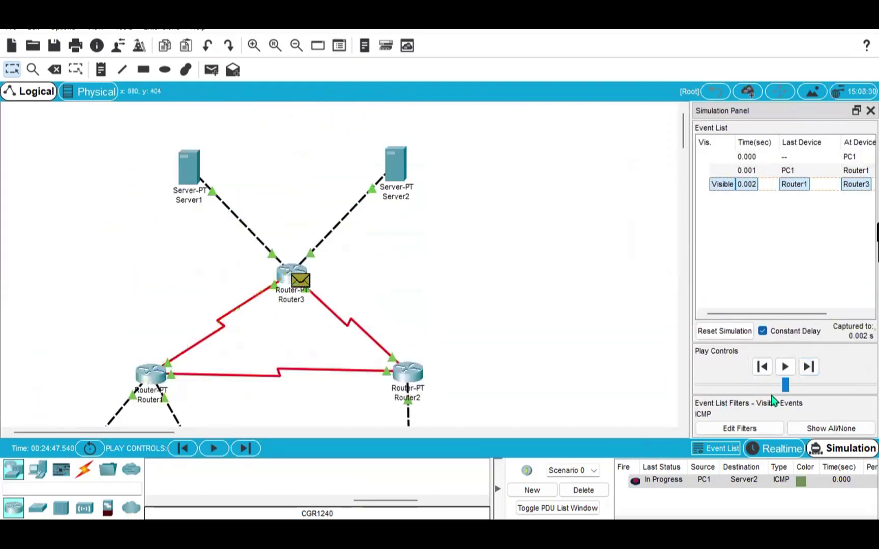
click(807, 373)
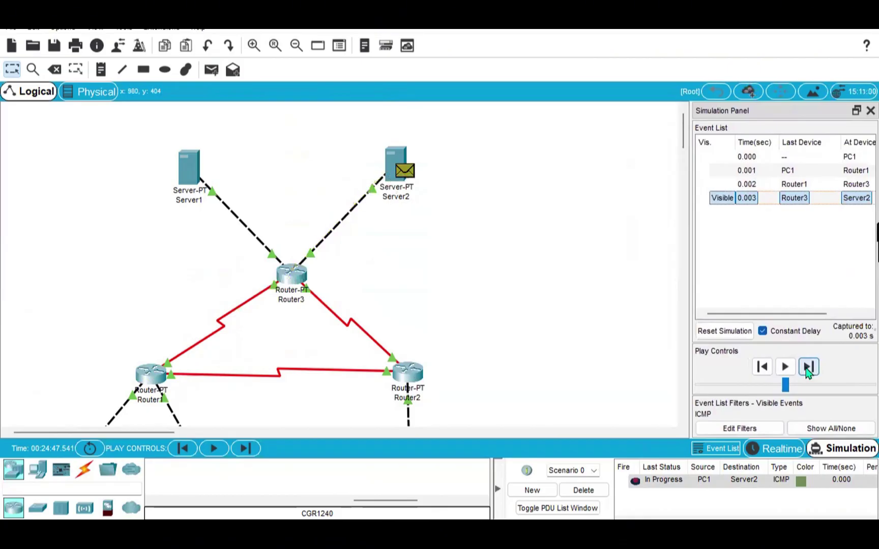
click(807, 372)
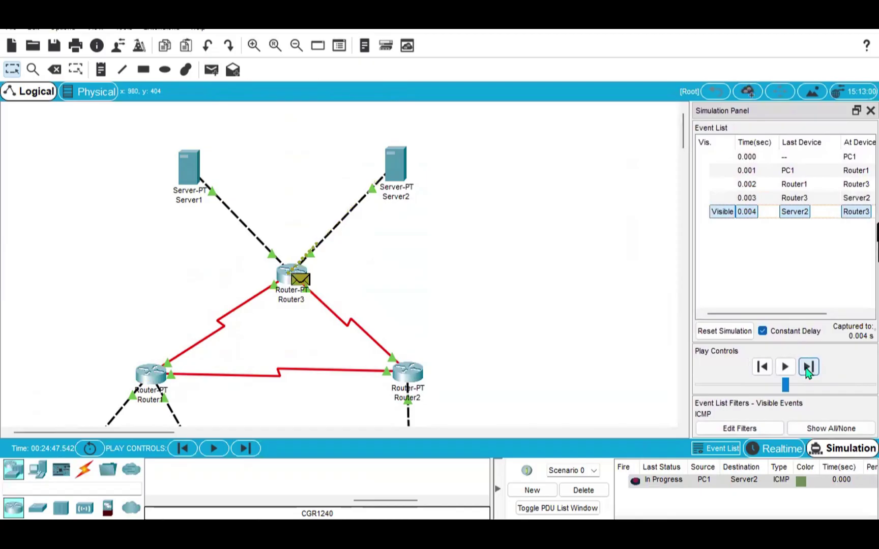
click(808, 368)
scroll(602, 357, down, 5)
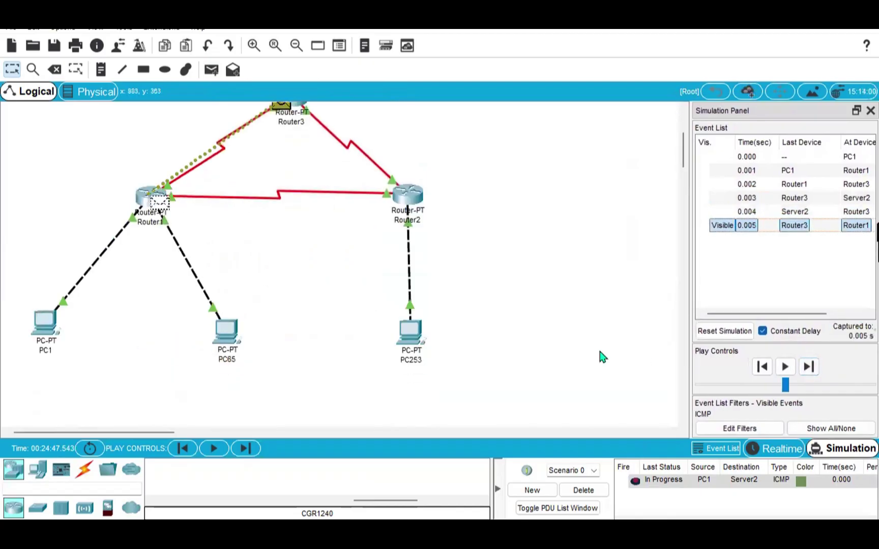
click(808, 368)
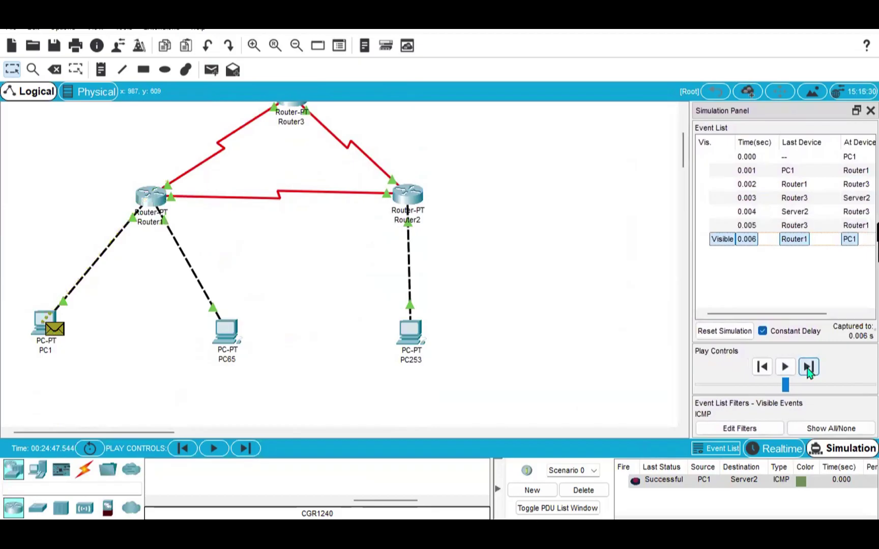
- Delete the completed Server2 test scenario and add a simple PDU from PC253 to PC1
click(593, 490)
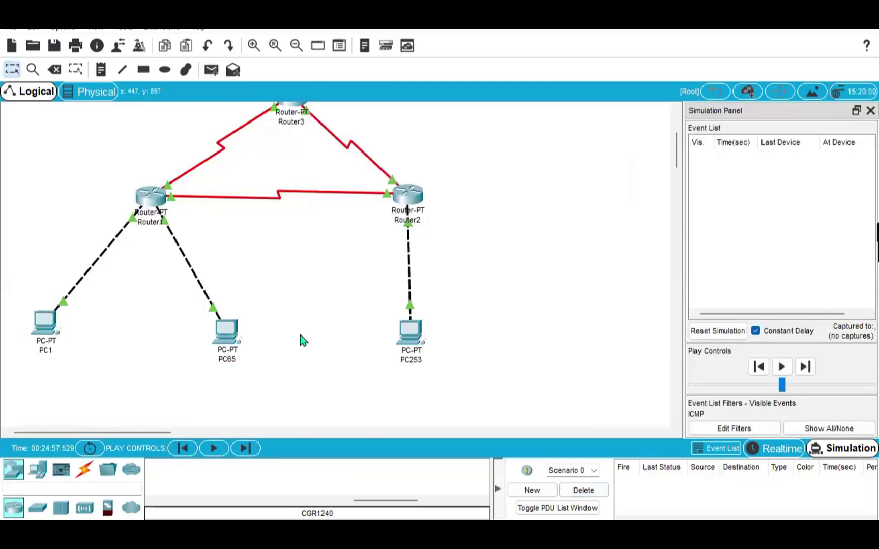
click(211, 69)
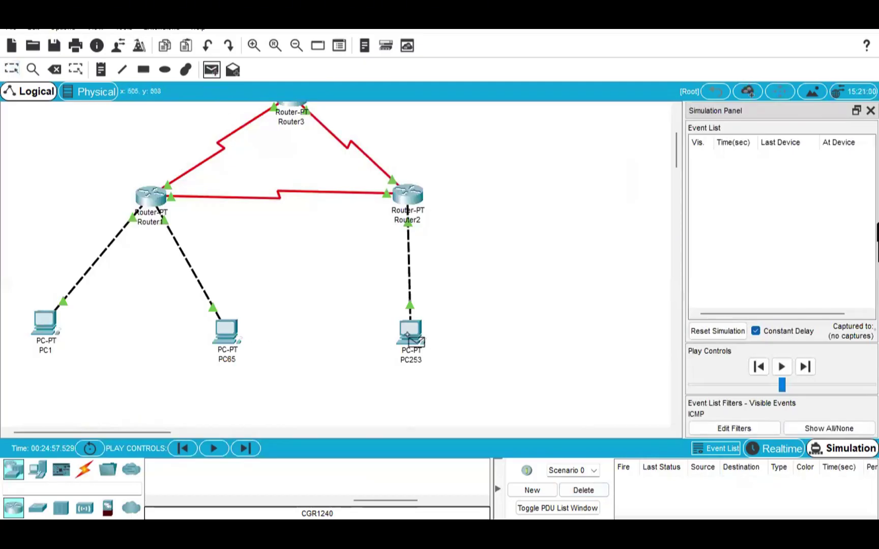
click(409, 335)
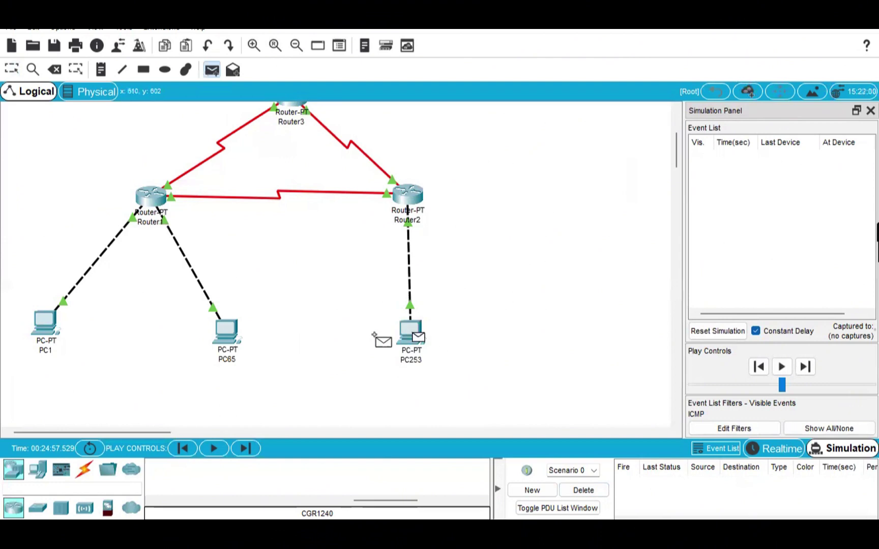
click(36, 333)
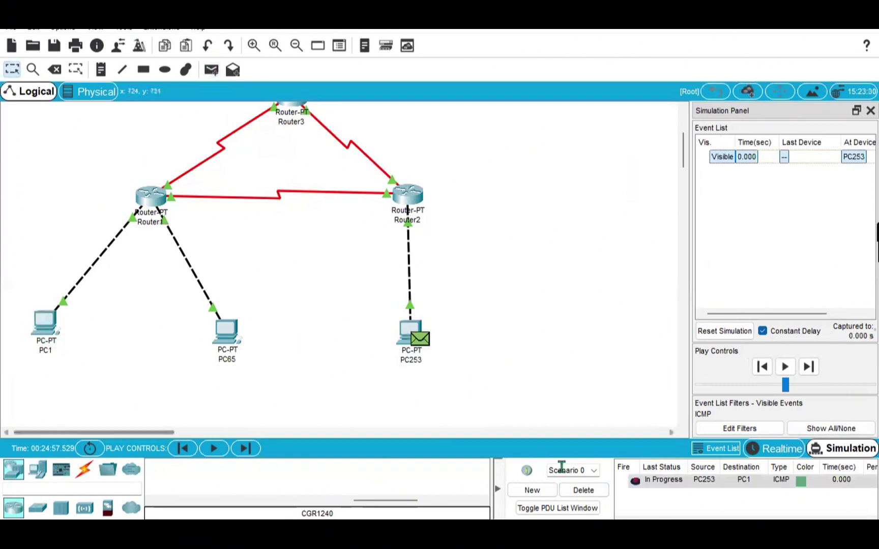
- Advance the simulation event by event until the PDU reaches PC1 and its reply returns to PC253
click(808, 368)
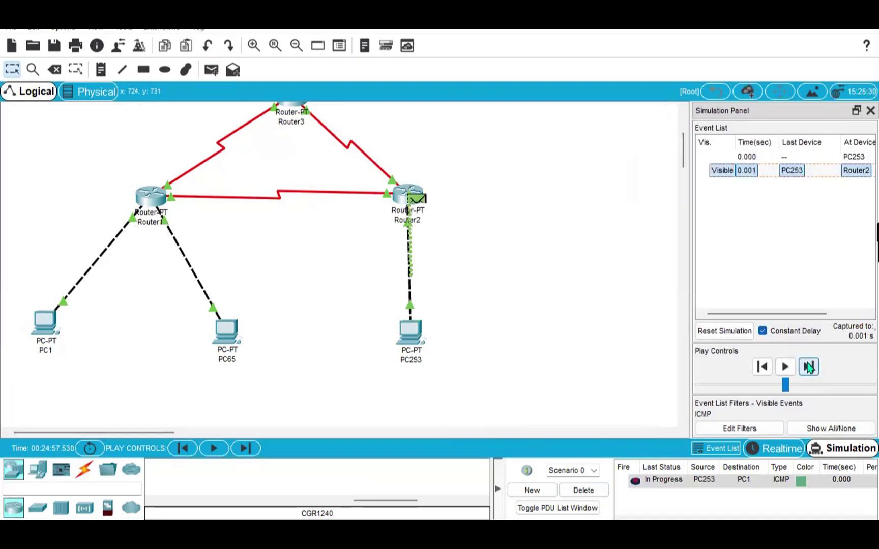
click(809, 368)
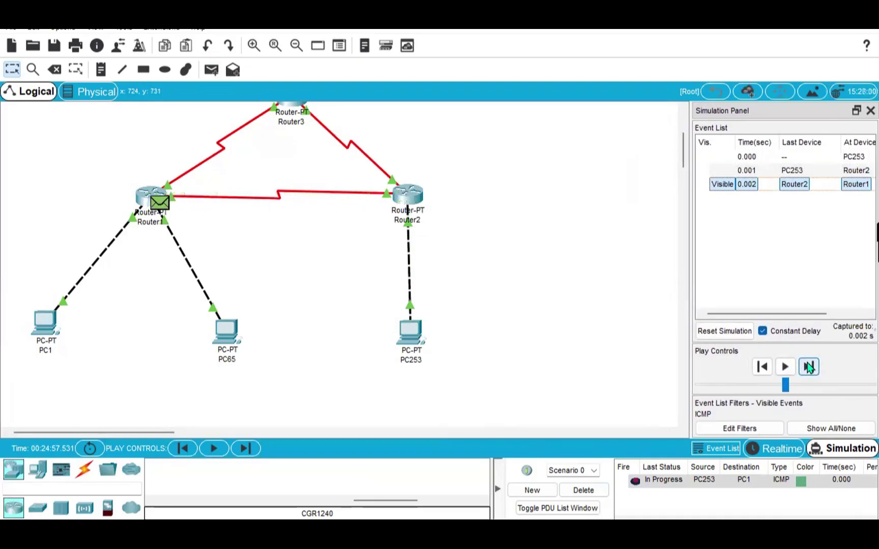
click(808, 367)
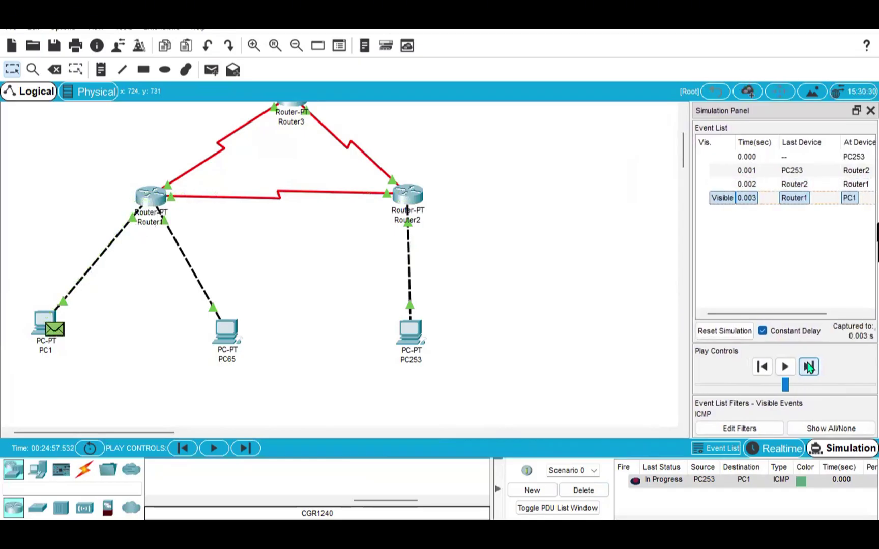
click(808, 367)
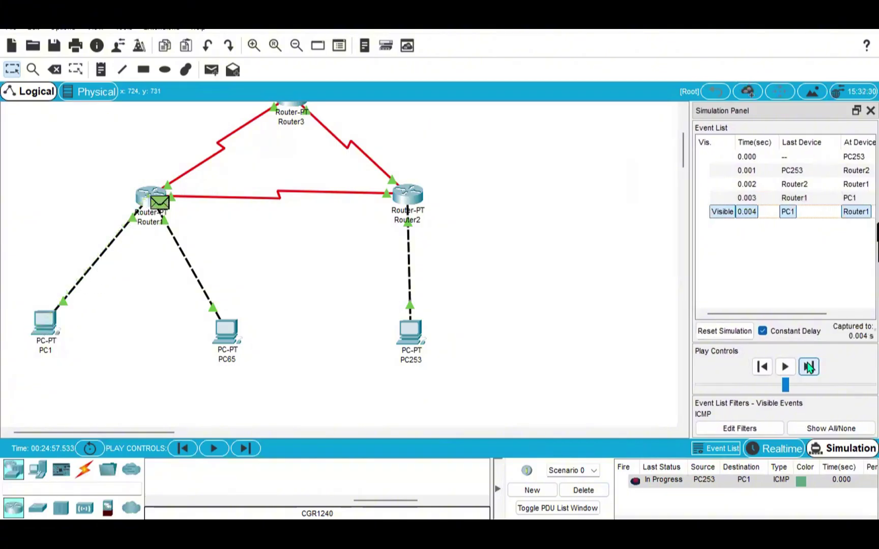
click(808, 367)
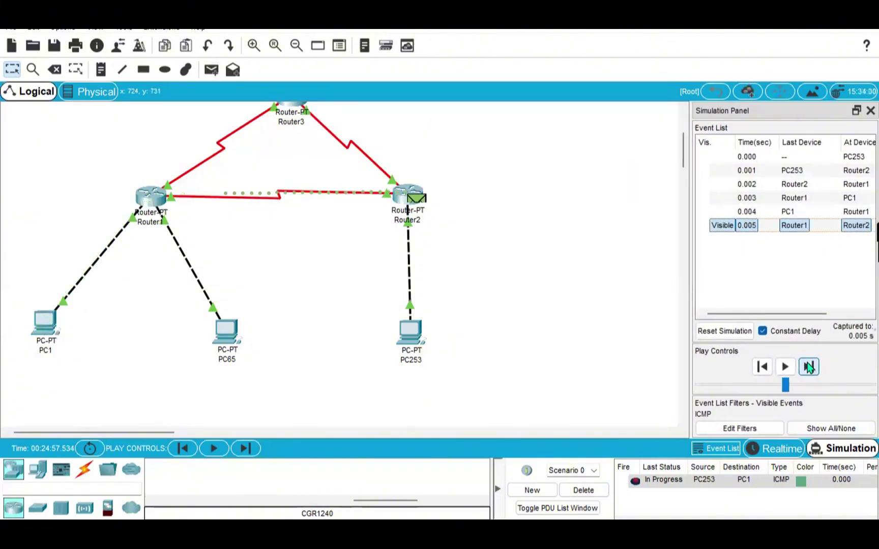
click(808, 367)
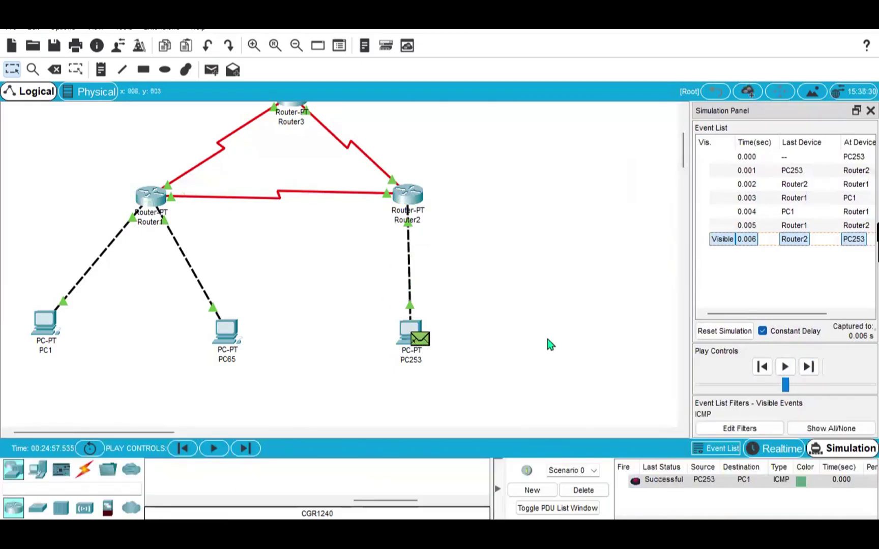
- Delete the completed PC253-to-PC1 test scenario and add a simple PDU from PC253 to PC65
click(576, 491)
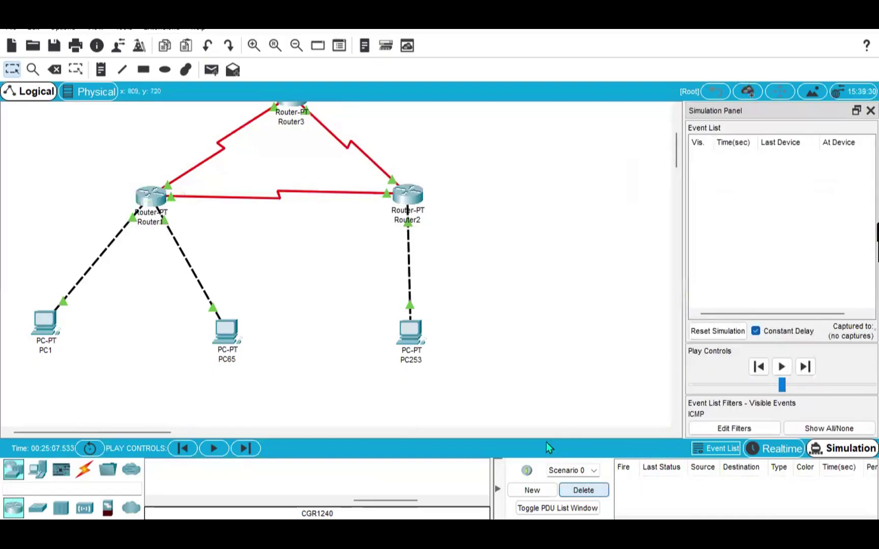
click(208, 75)
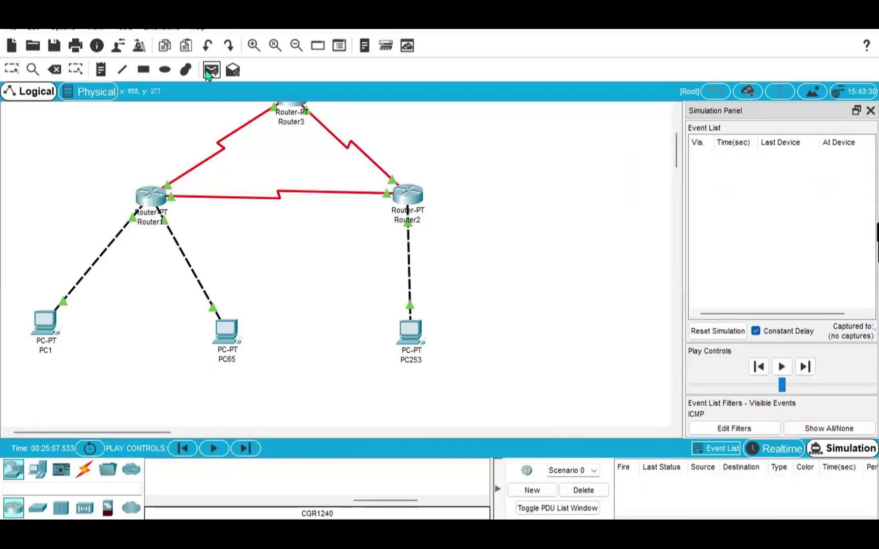
click(410, 340)
click(226, 342)
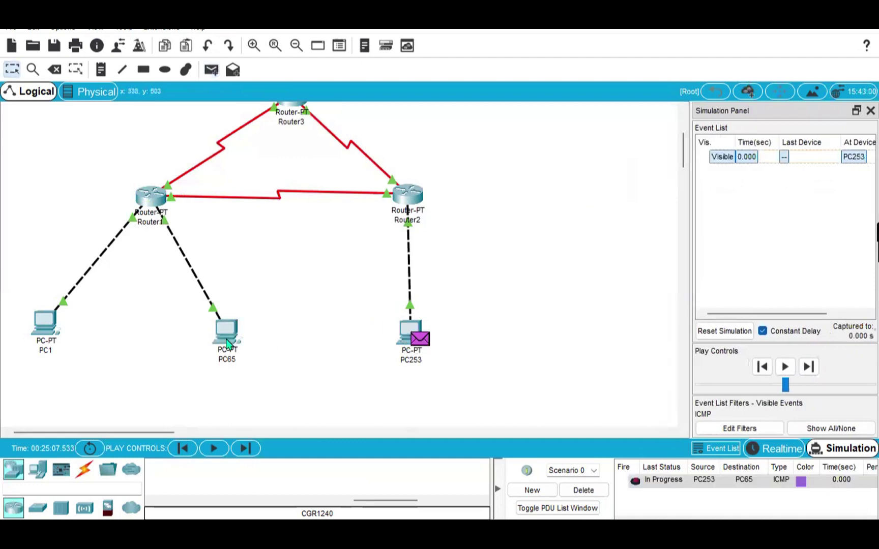
- Advance the simulation event by event until the PDU reaches PC65 and its reply returns to PC253
click(808, 367)
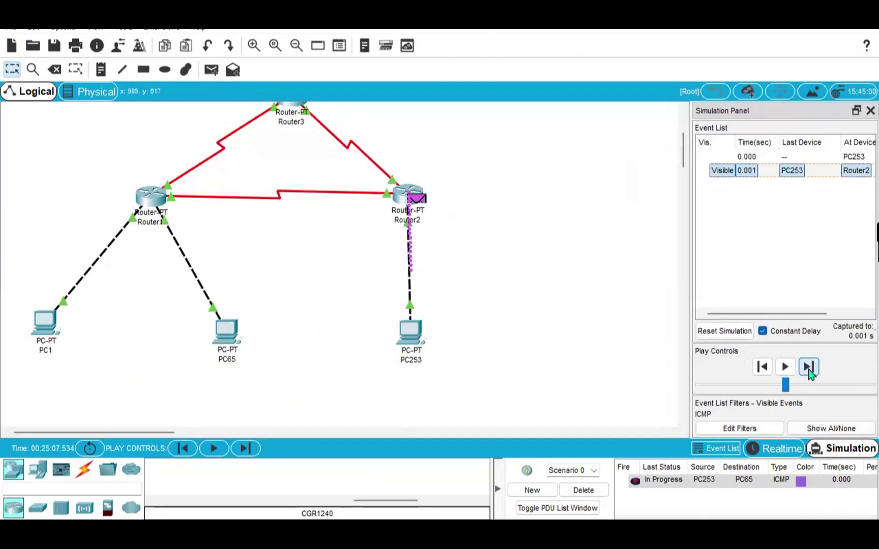
click(809, 367)
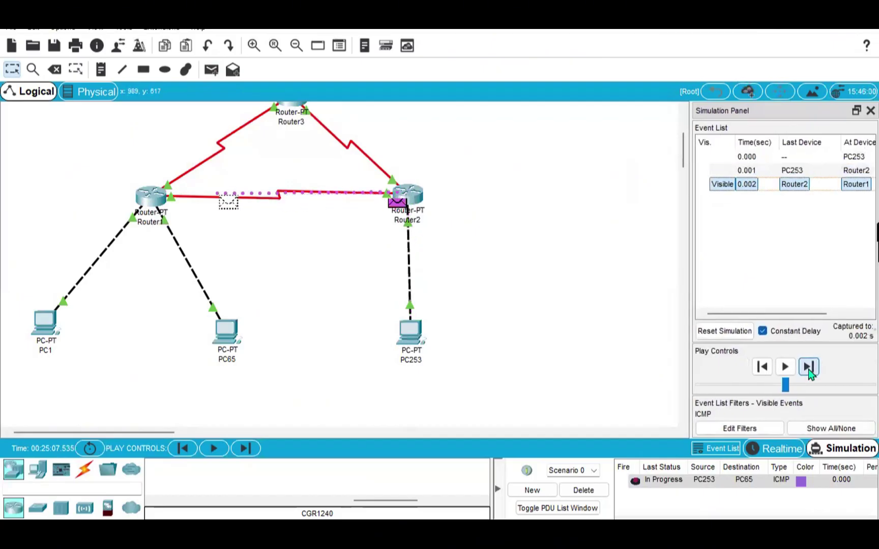
click(808, 367)
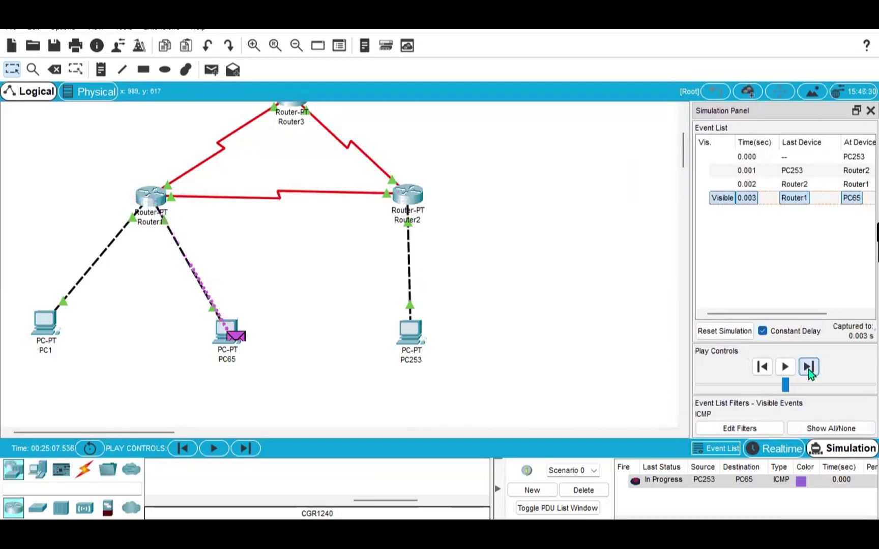
click(808, 367)
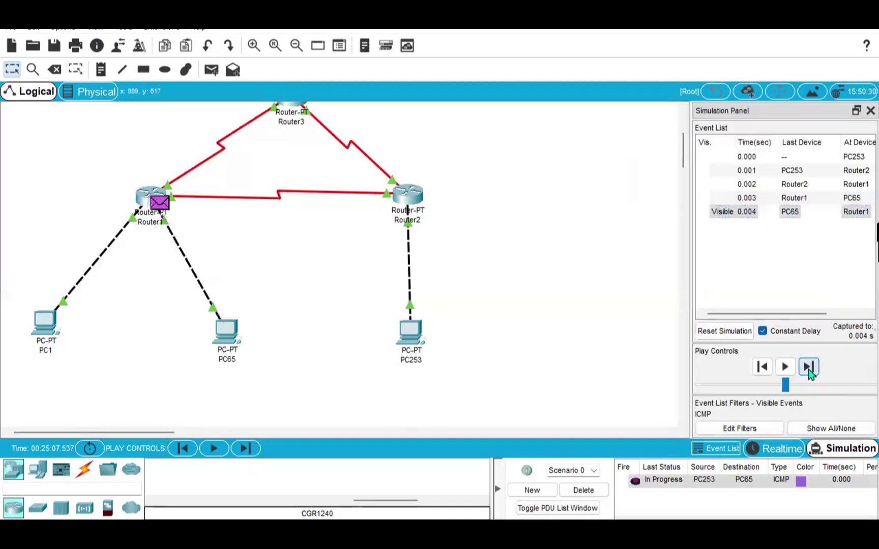
click(808, 367)
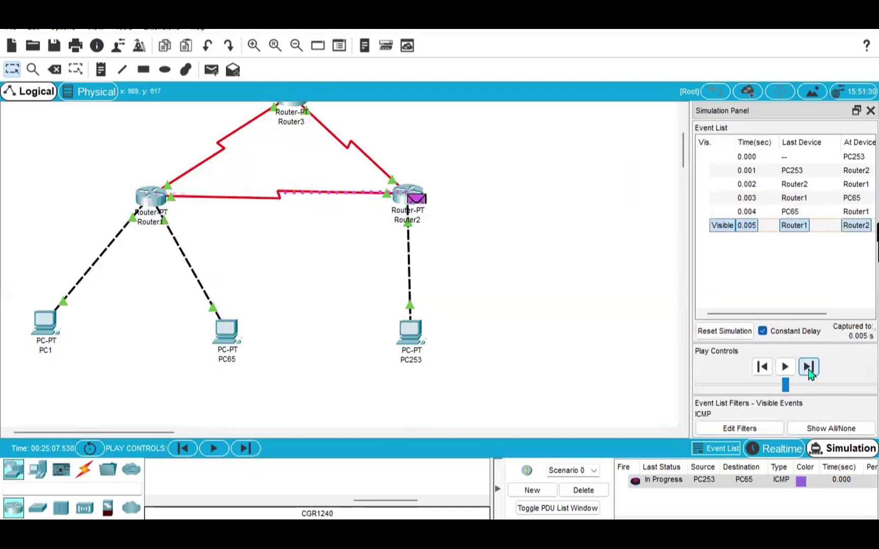
click(808, 369)
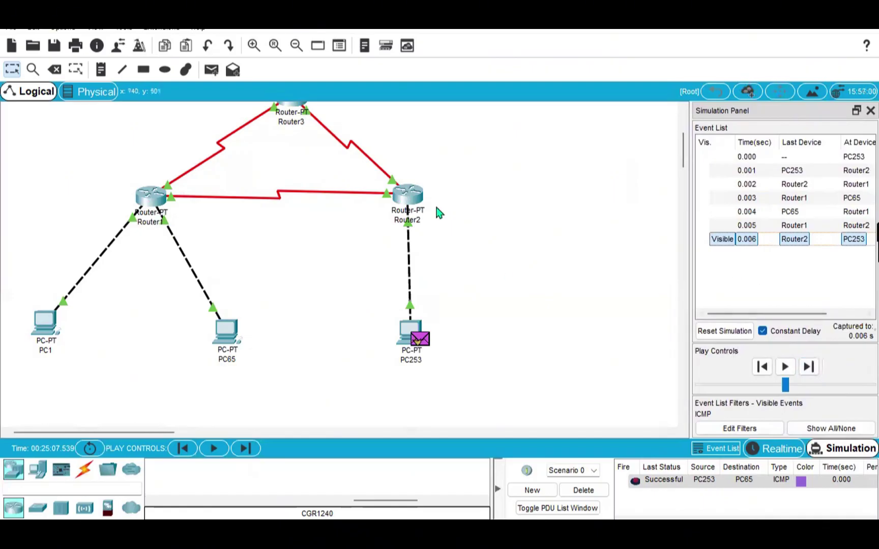
- Delete the completed PC253-to-PC65 test scenario and add a simple PDU from PC253 to Server1
click(583, 491)
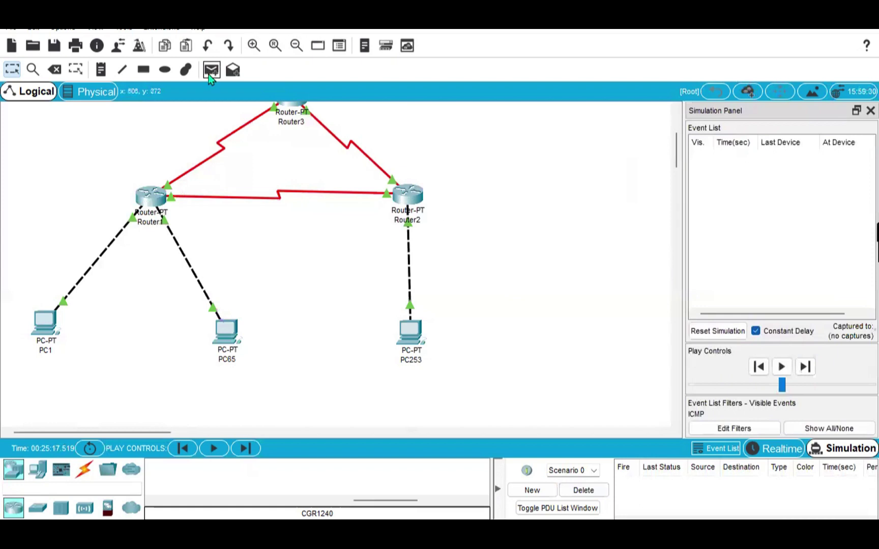
click(211, 70)
click(410, 333)
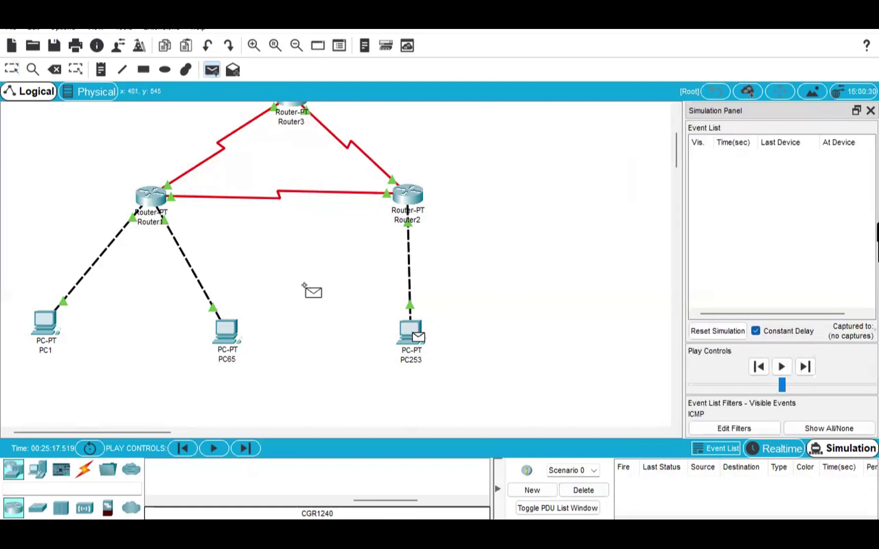
scroll(311, 291, up, 5)
click(189, 166)
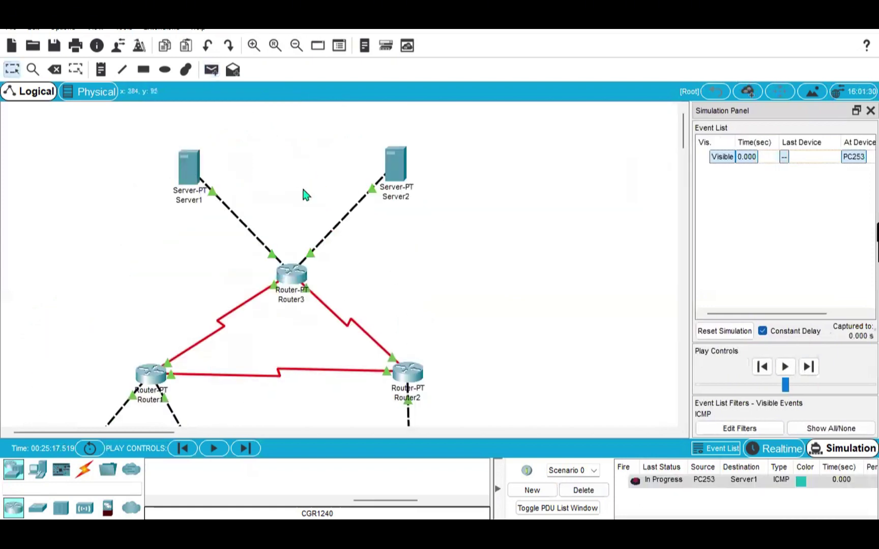
- Advance the simulation event by event until the PDU reaches Server1 and its reply returns to PC253
scroll(487, 370, down, 5)
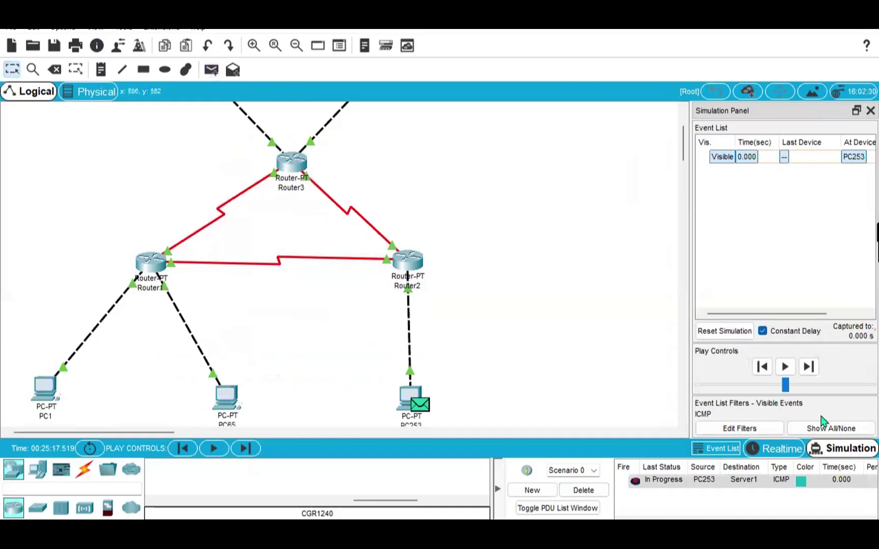
click(808, 368)
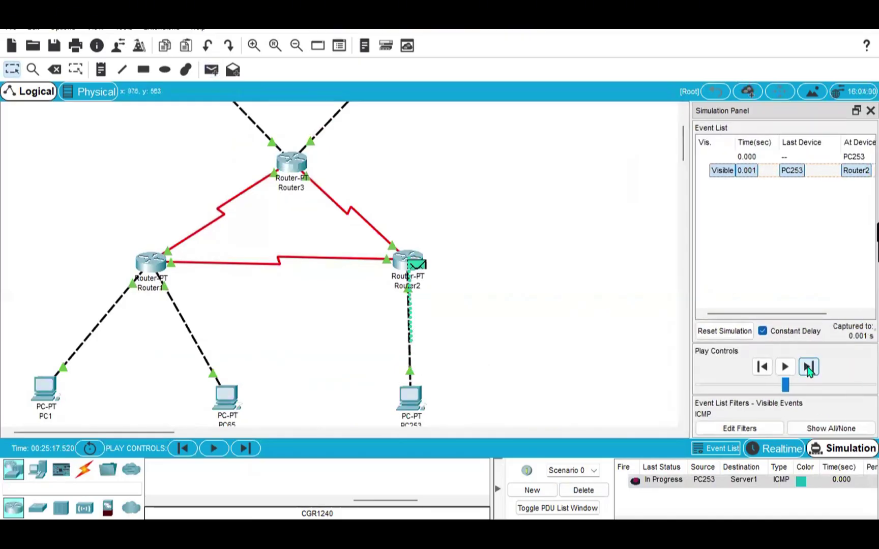
click(808, 368)
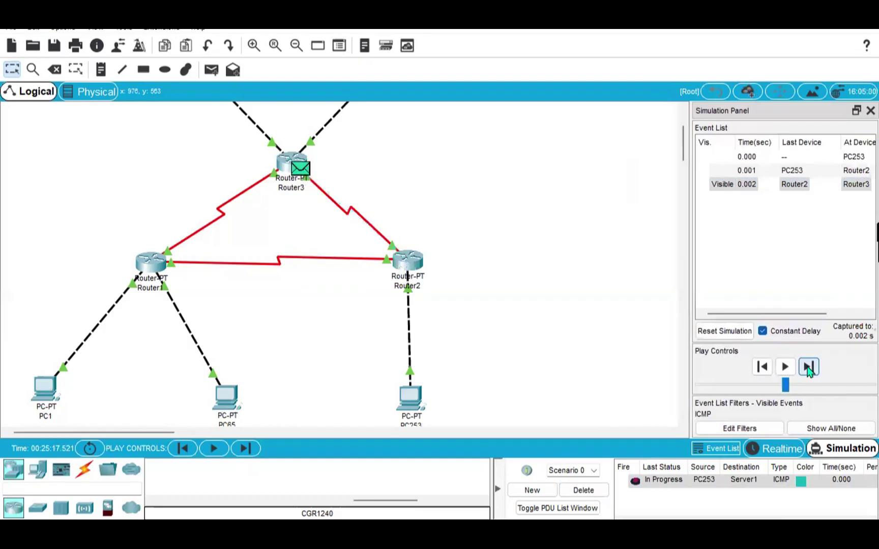
click(808, 368)
scroll(600, 336, up, 5)
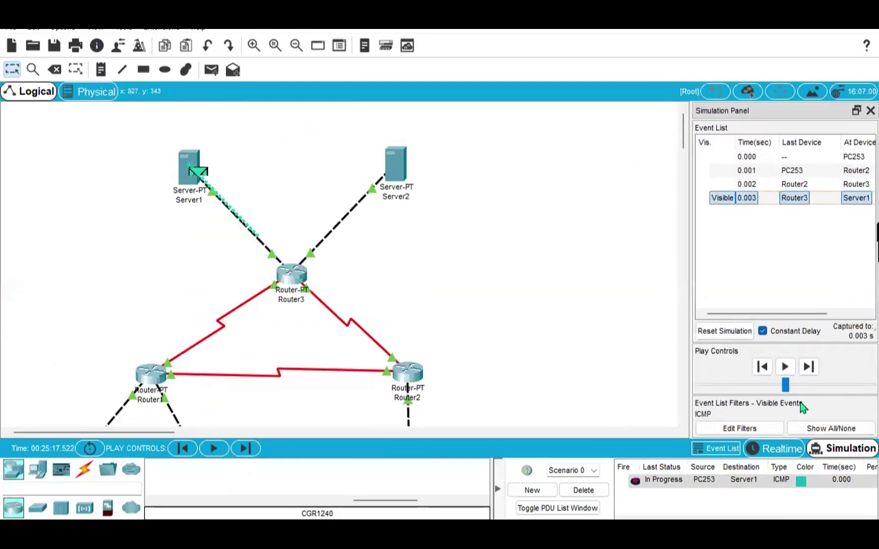
click(808, 367)
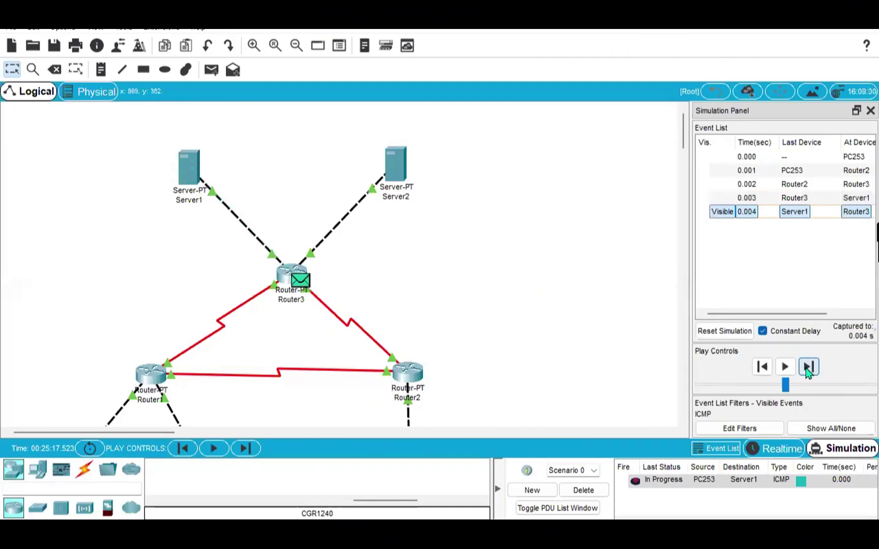
click(808, 368)
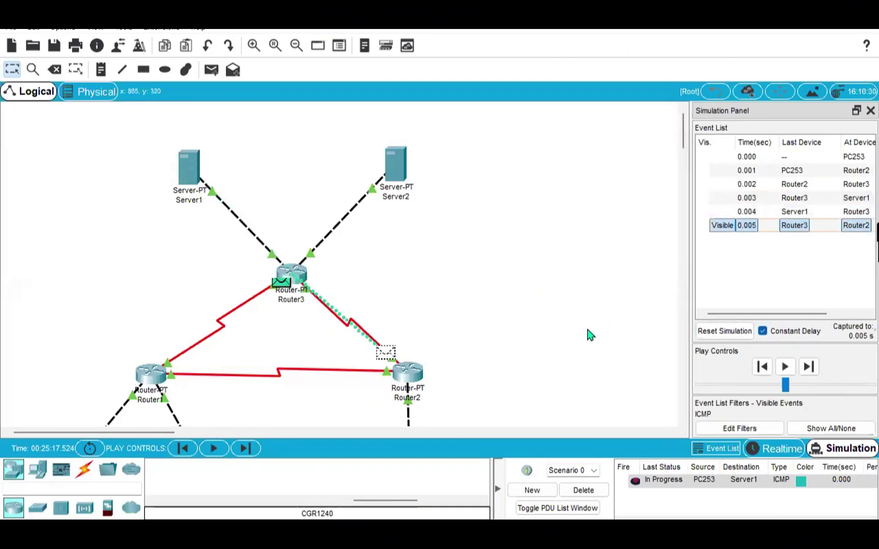
scroll(590, 335, down, 5)
click(808, 367)
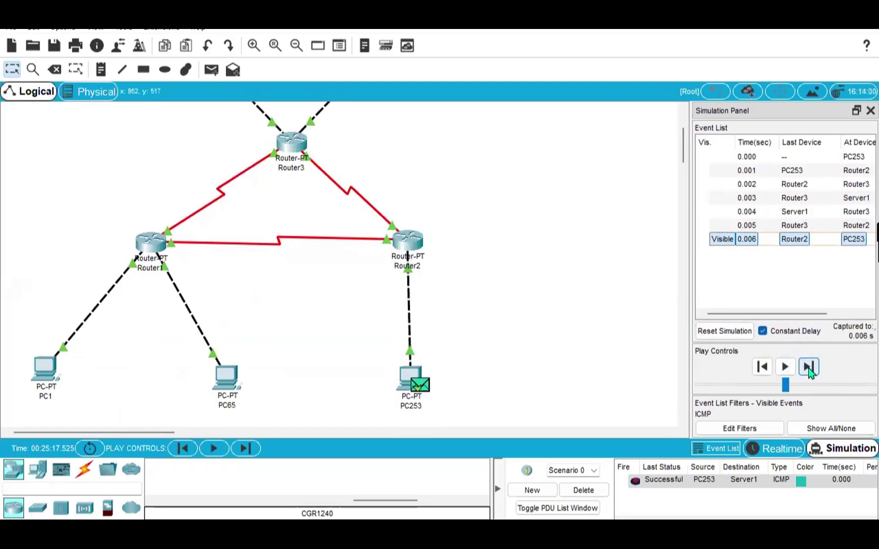
- Delete the completed PC253-to-Server1 test scenario and add a simple PDU from PC253 to Server2
click(591, 497)
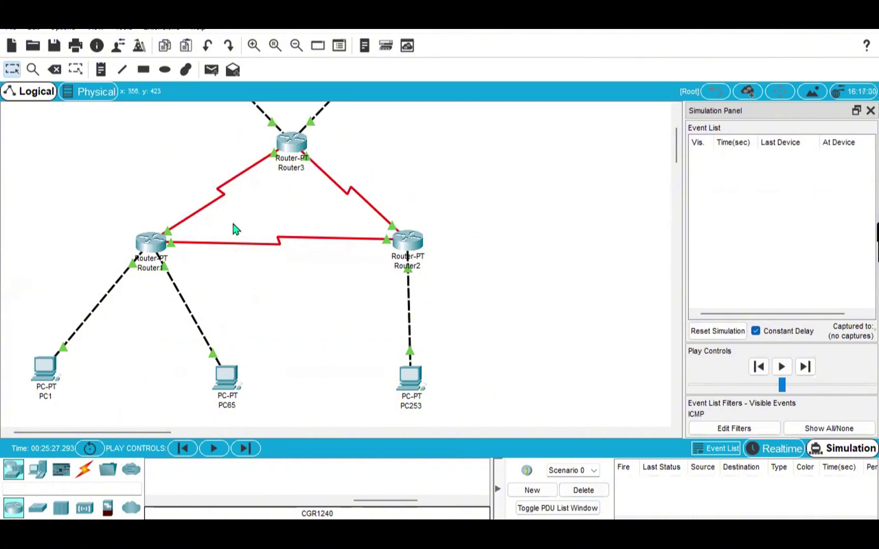
click(214, 77)
click(410, 379)
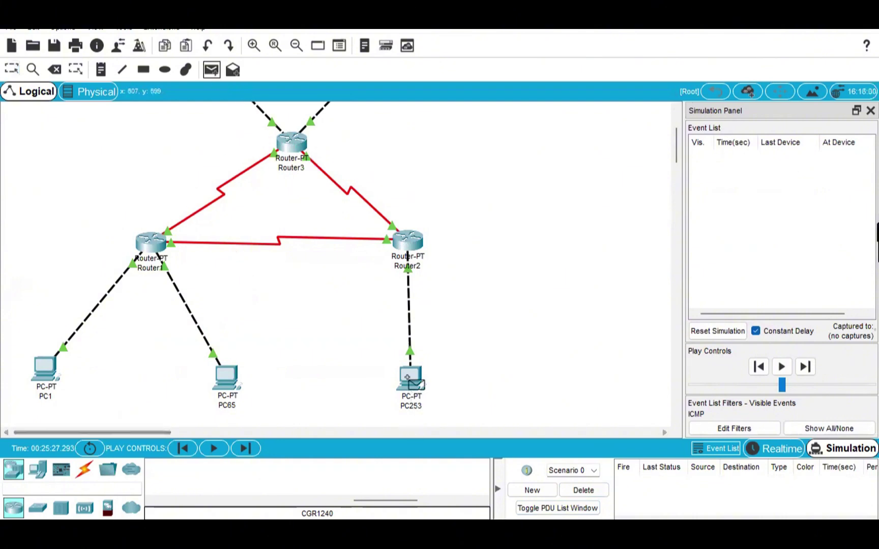
scroll(331, 281, up, 5)
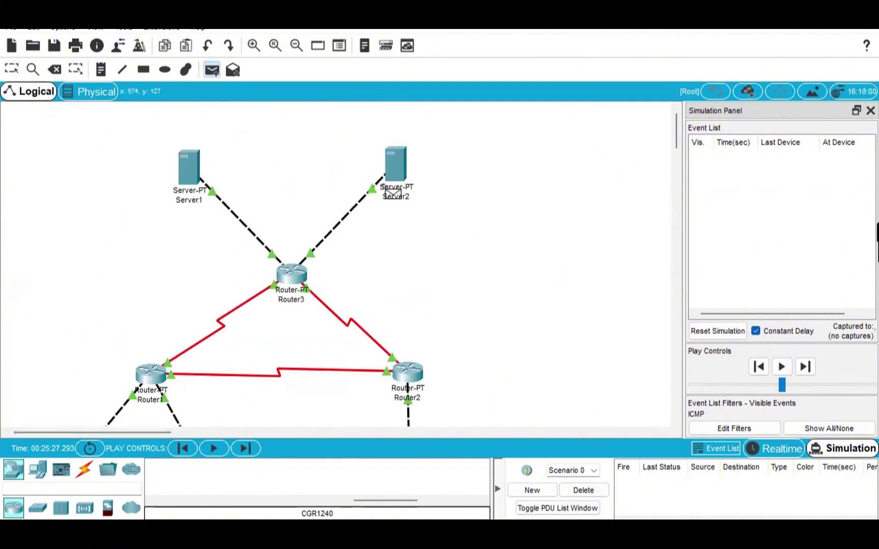
click(392, 194)
- Run the simulation forward through its events until the PDU reaches Server2 and its reply returns to PC253
scroll(458, 345, down, 6)
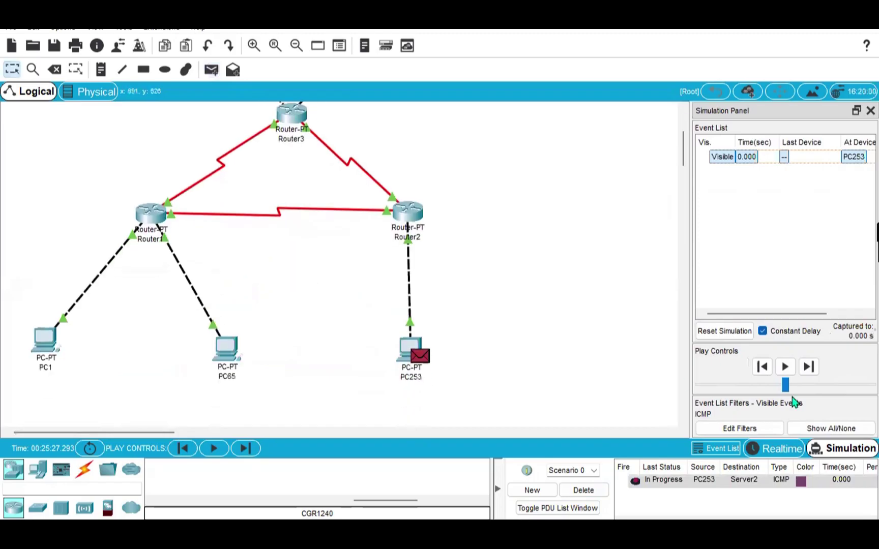
click(809, 367)
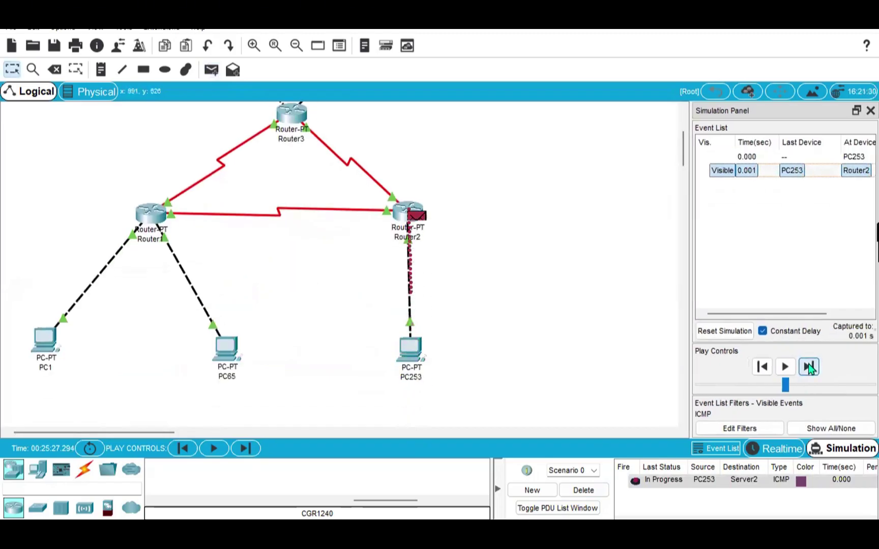
click(795, 368)
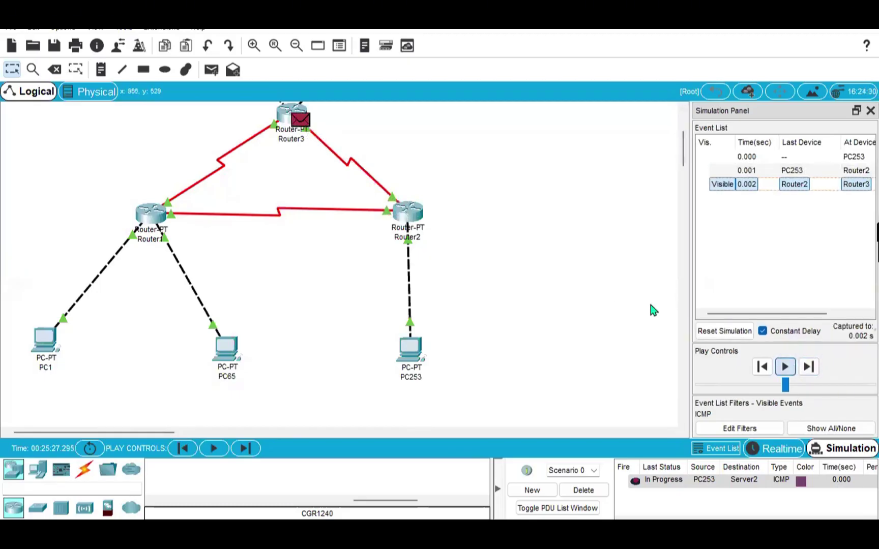
scroll(652, 310, up, 5)
click(809, 367)
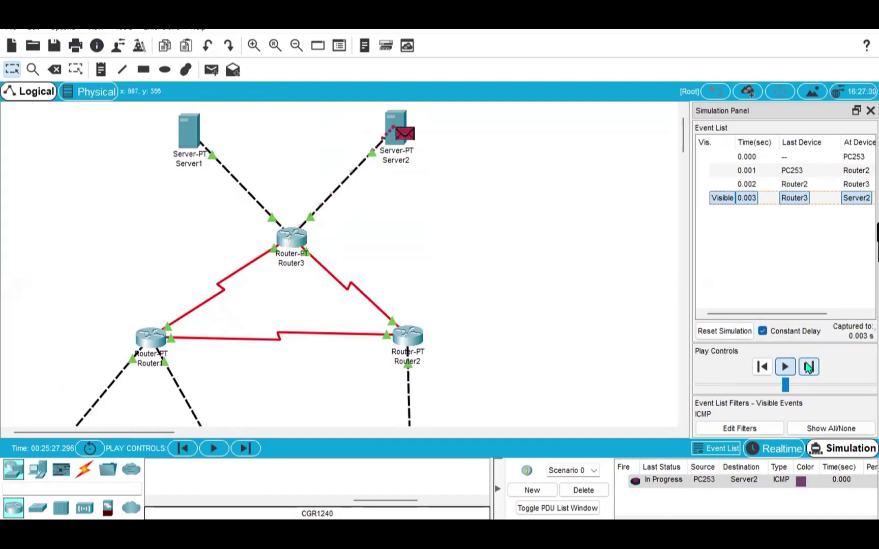
click(809, 366)
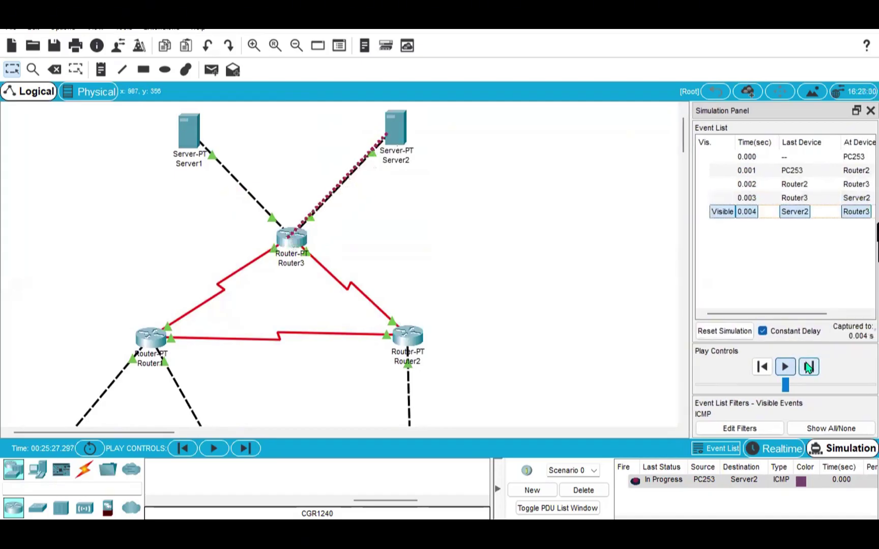
click(809, 366)
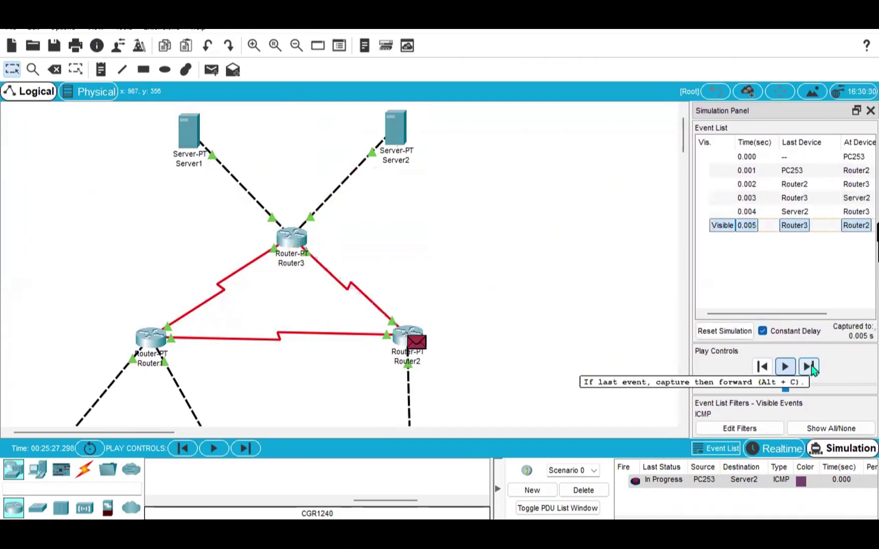
click(809, 367)
scroll(638, 379, down, 3)
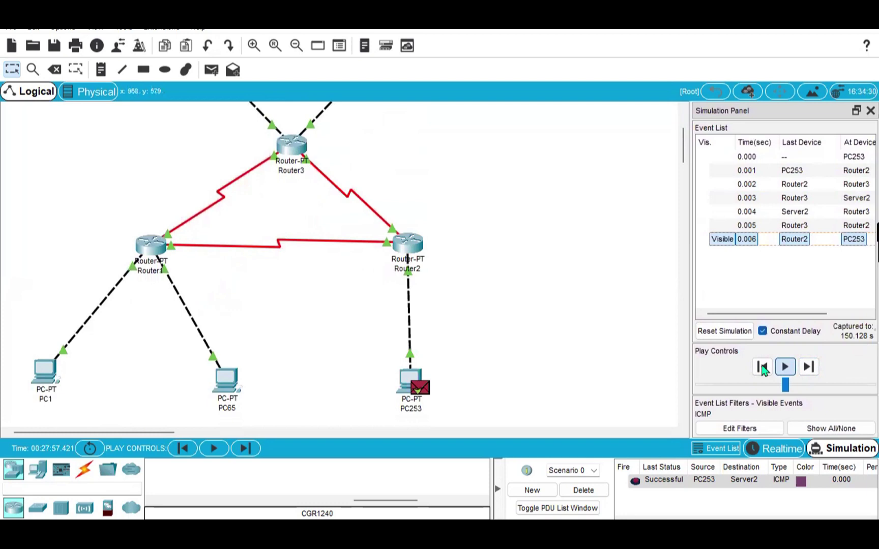
click(762, 368)
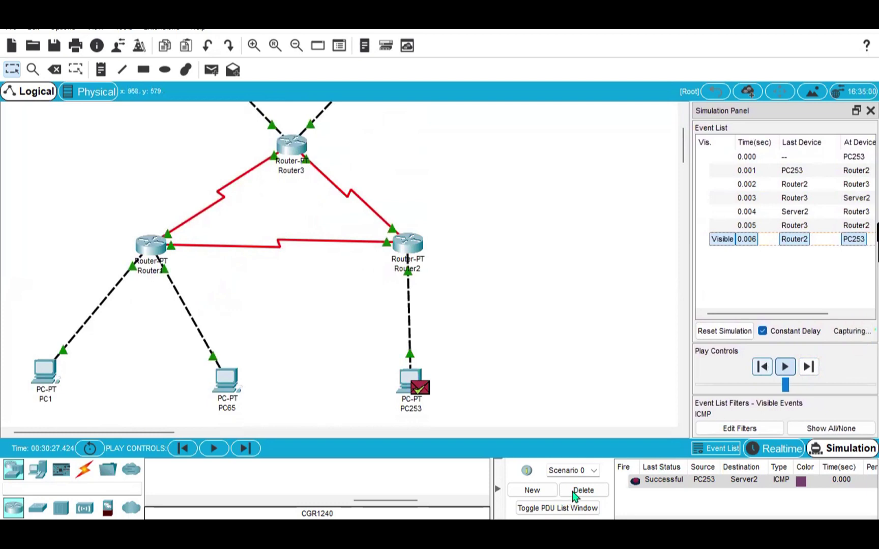
- Delete the completed PC253-to-Server2 test scenario and add a simple PDU from Server1 to Server2
click(583, 490)
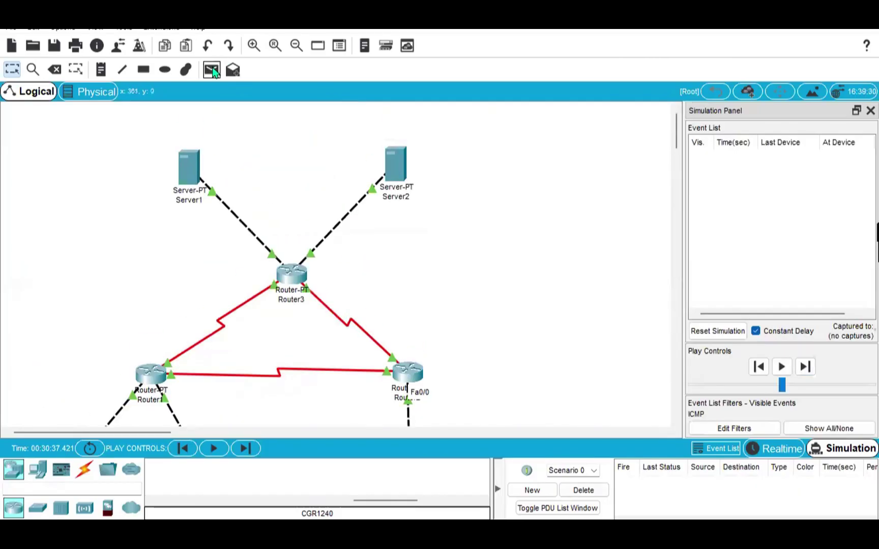
click(212, 70)
click(189, 167)
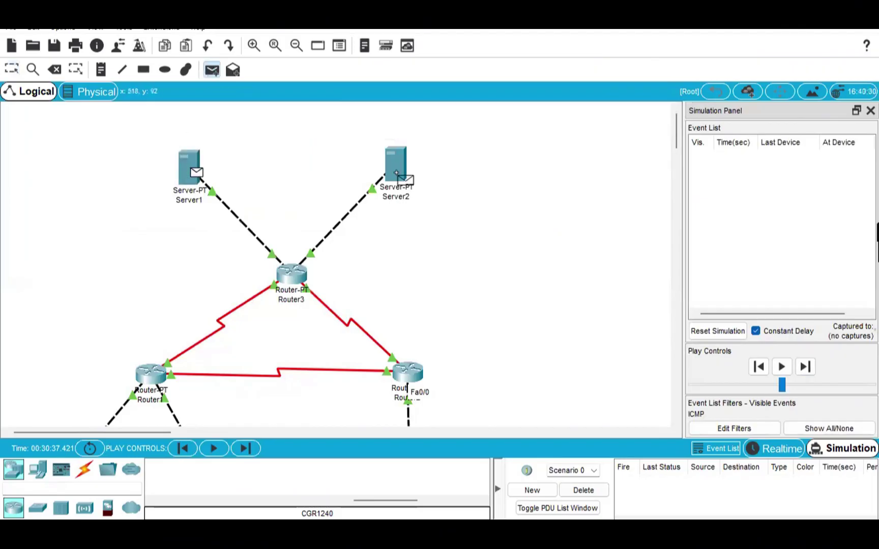
click(401, 177)
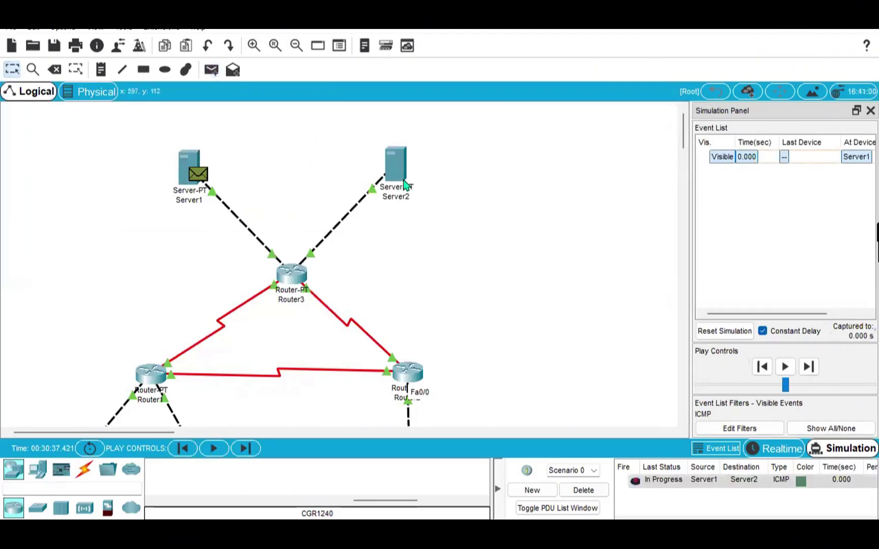
- Advance the simulation until the PDU reaches Server2 and its reply returns to Server1, and delete the completed test scenario
click(808, 367)
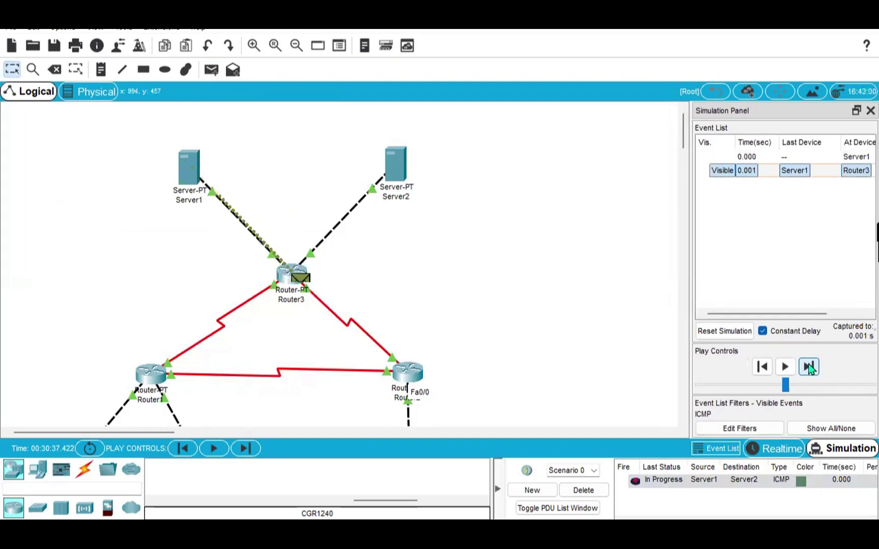
click(808, 367)
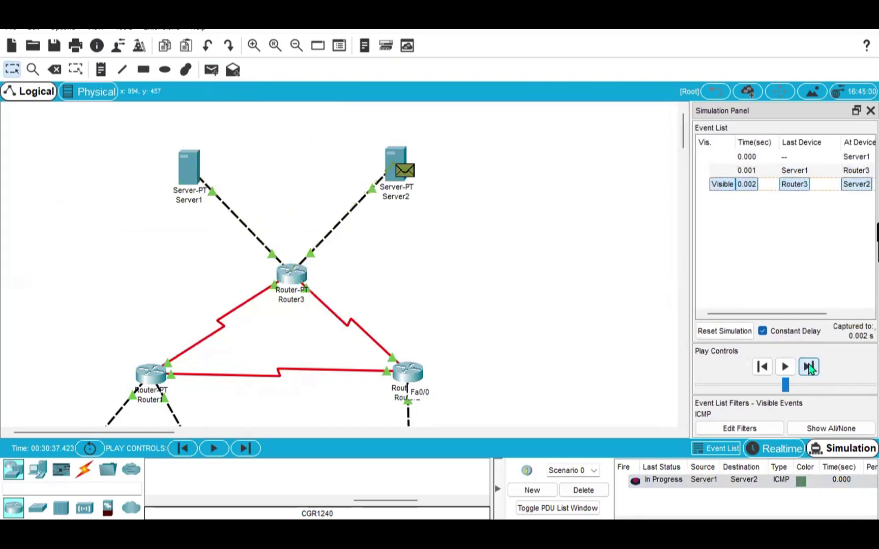
click(809, 368)
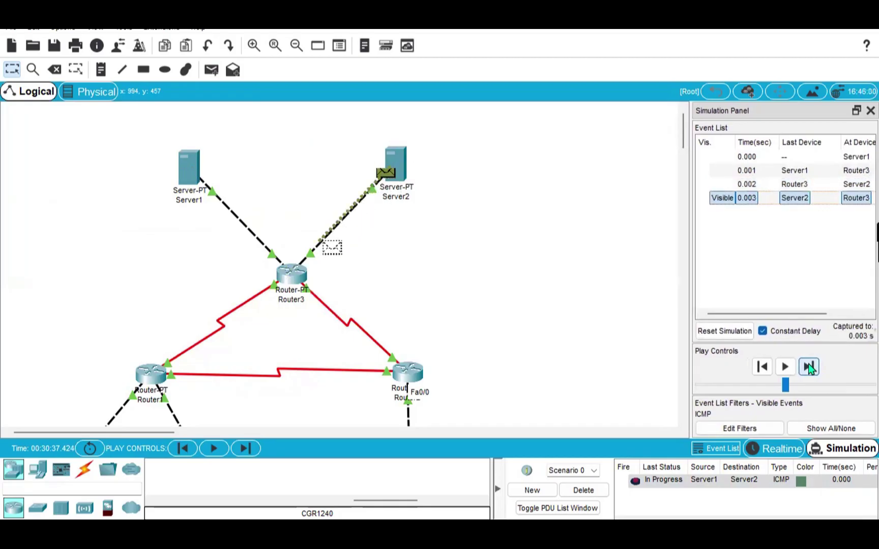
click(809, 367)
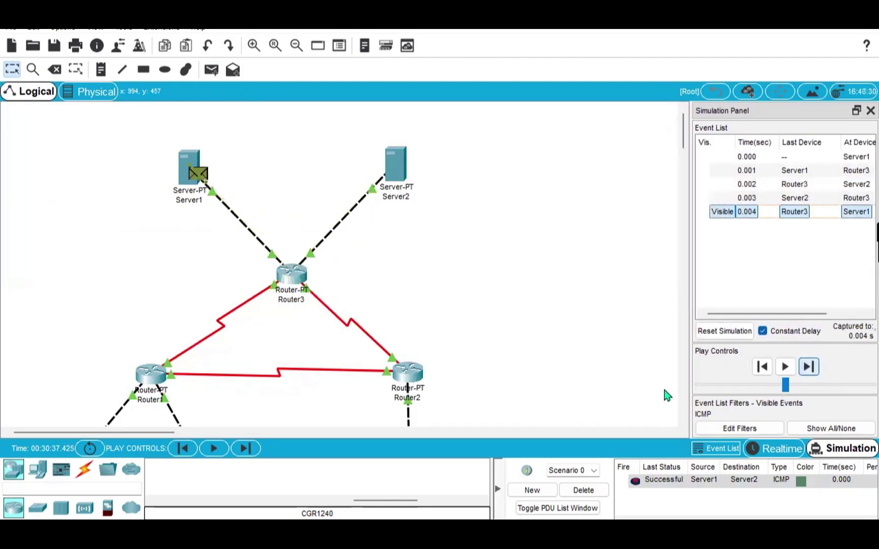
click(583, 491)
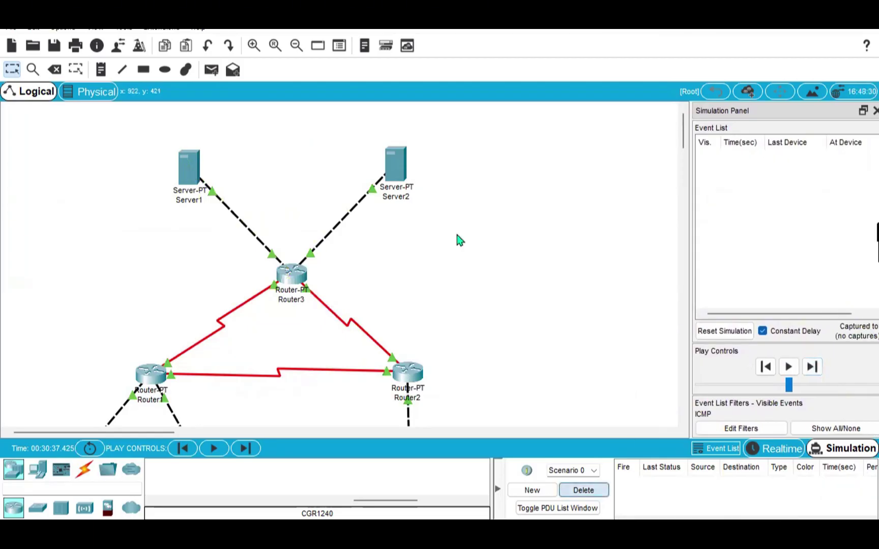
- Add a simple PDU from Server1 to PC1
click(211, 71)
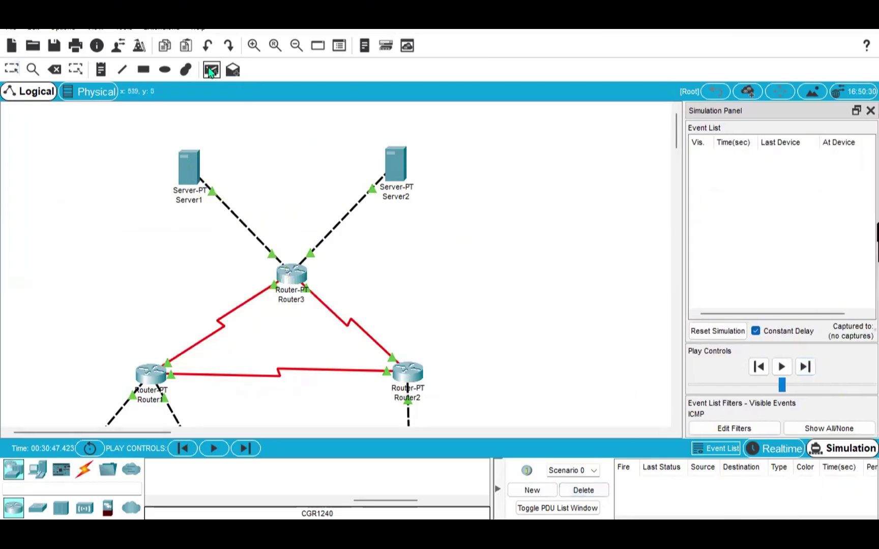
click(189, 168)
scroll(198, 282, down, 6)
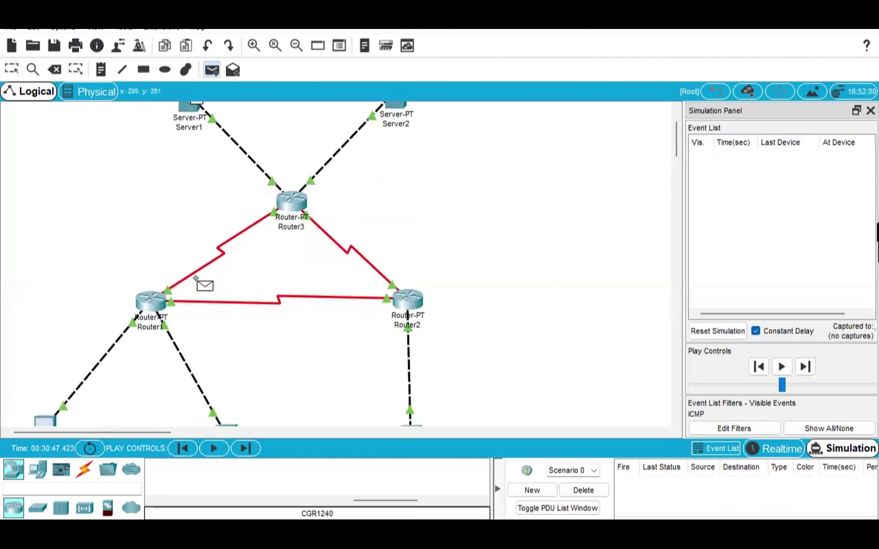
click(51, 354)
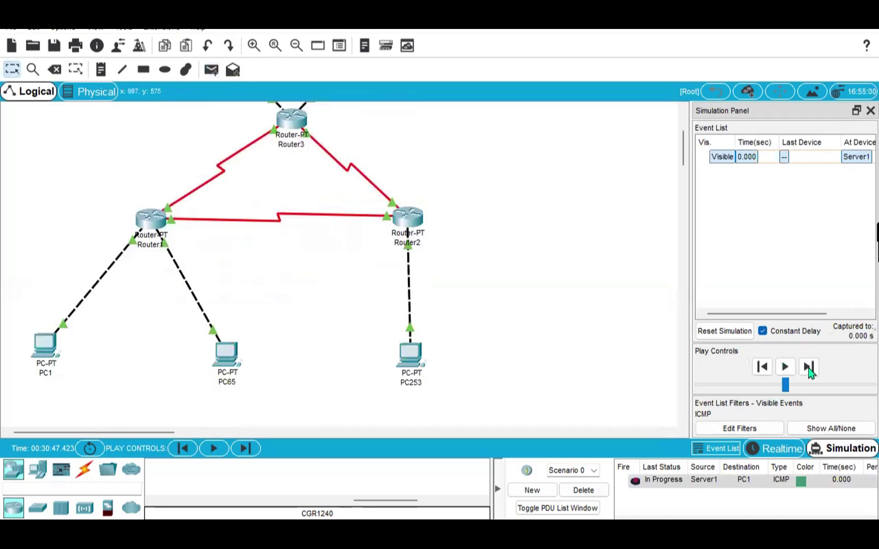
- Advance the simulation event by event until the PDU reaches PC1 and its reply returns to Server1
click(809, 367)
scroll(456, 363, up, 6)
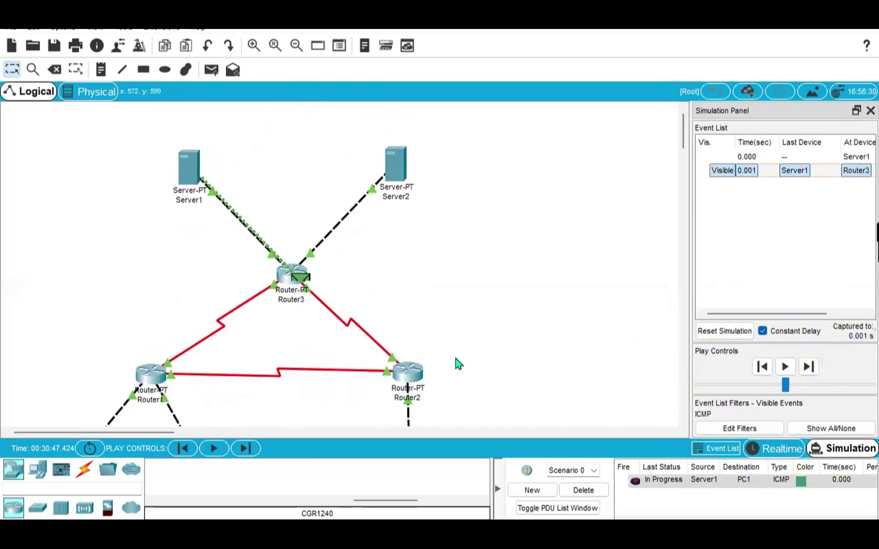
scroll(456, 364, down, 5)
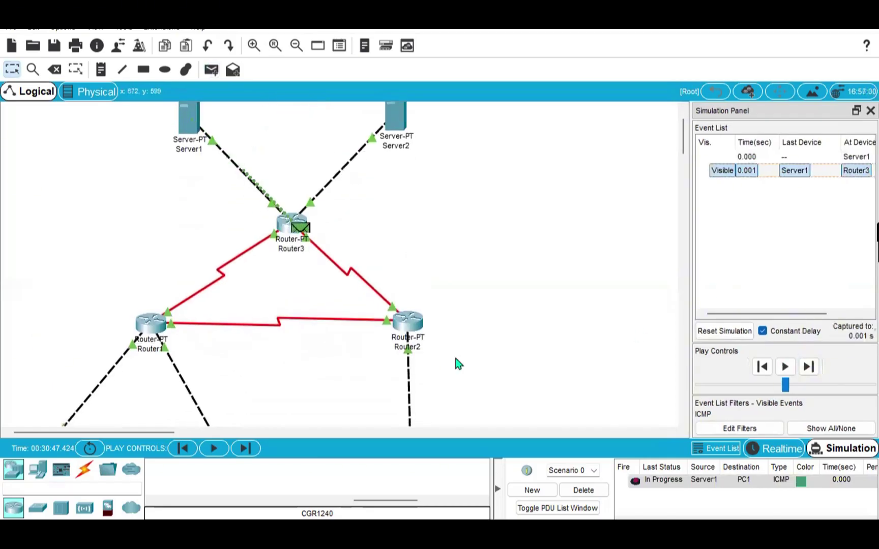
click(809, 367)
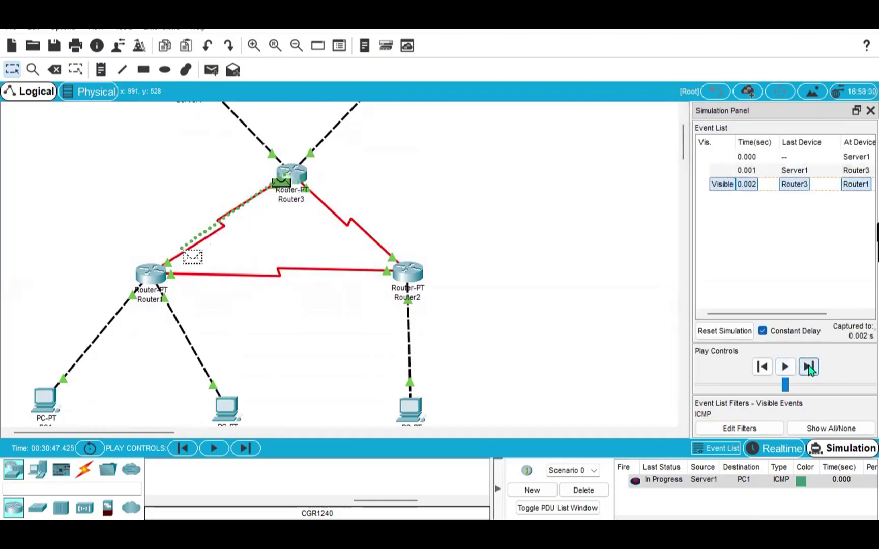
click(808, 367)
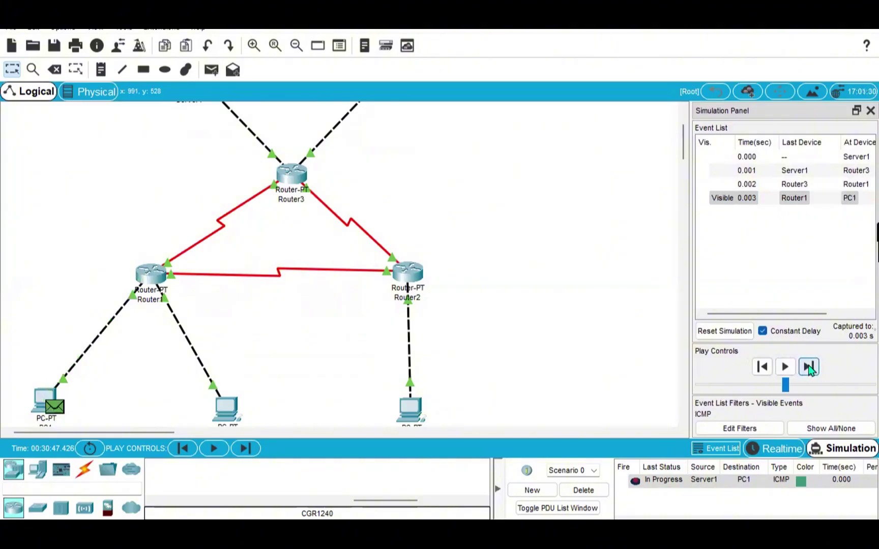
click(809, 367)
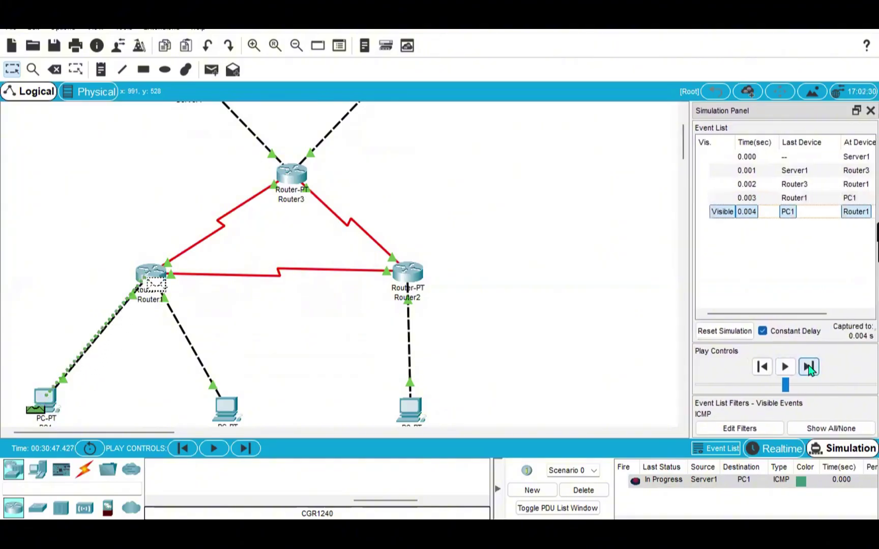
click(809, 367)
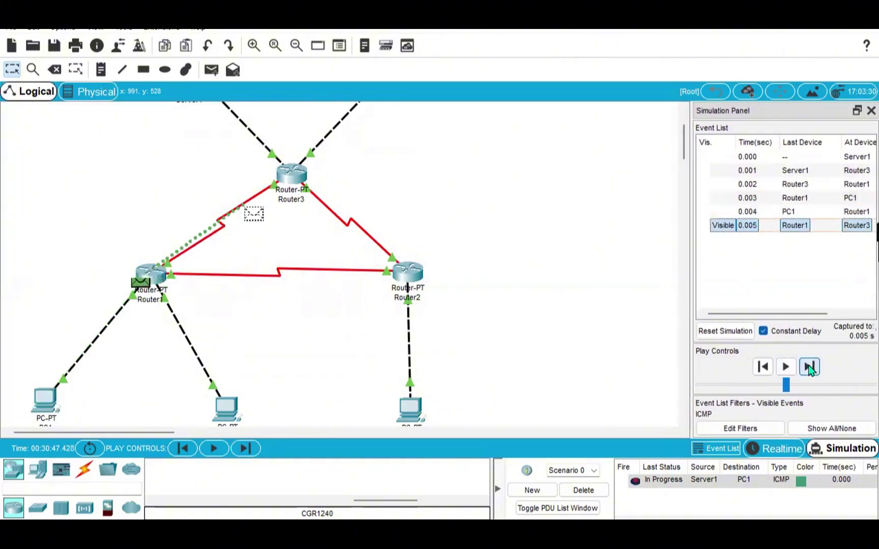
click(810, 369)
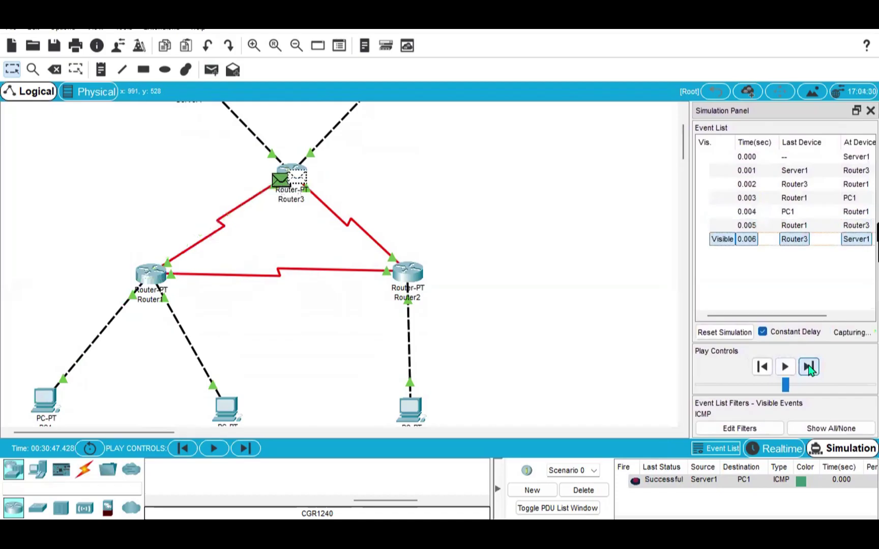
scroll(568, 286, up, 3)
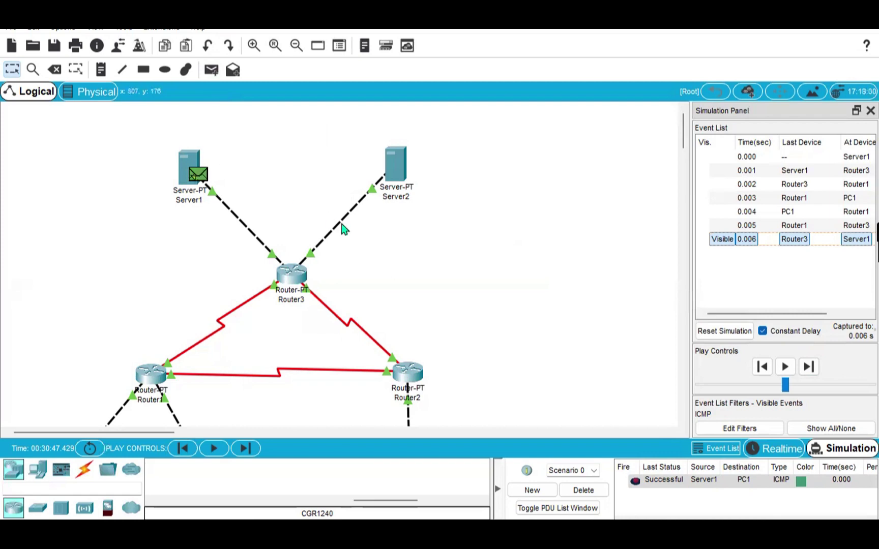
- Delete the completed Server1-to-PC1 test scenario and add a simple PDU from Server1 to PC65
click(571, 490)
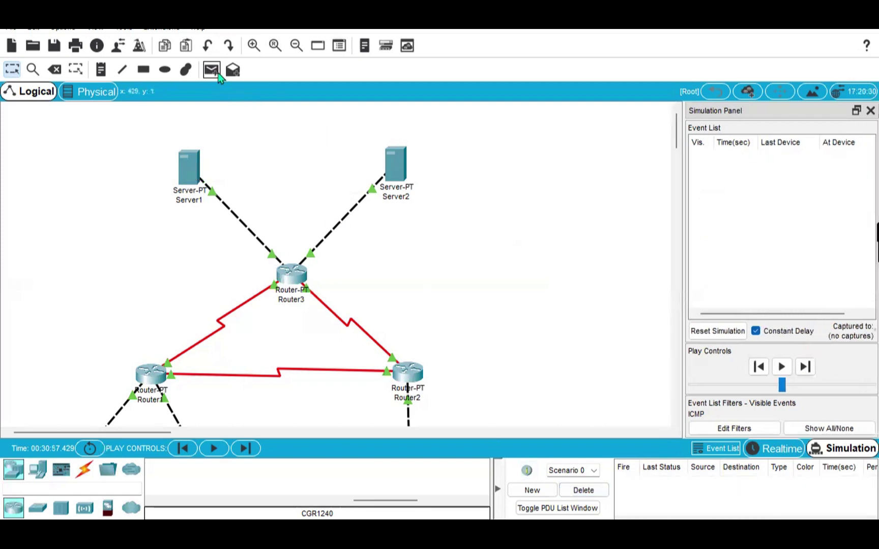
click(217, 73)
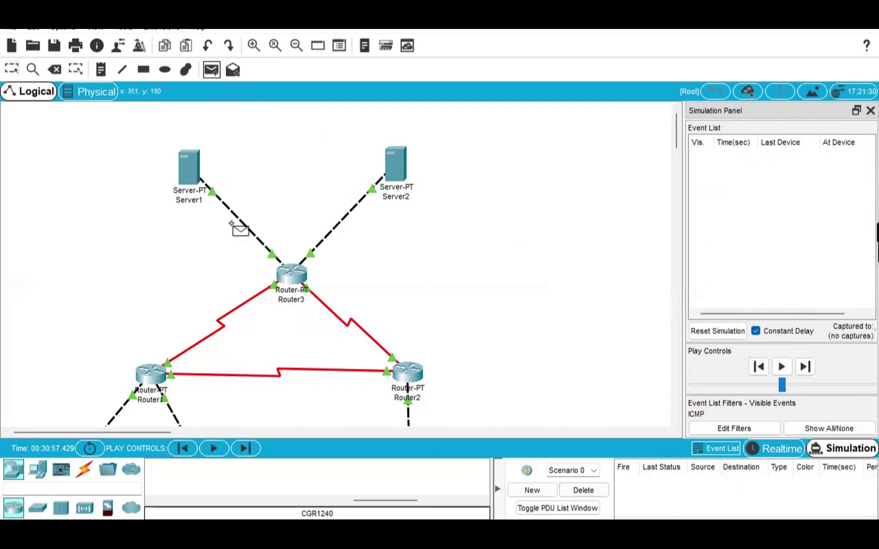
scroll(231, 223, down, 5)
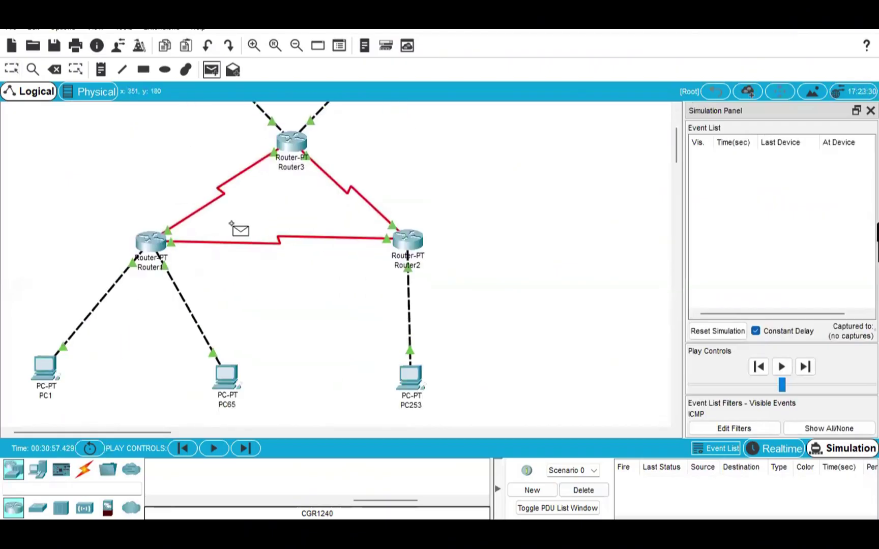
scroll(231, 224, up, 5)
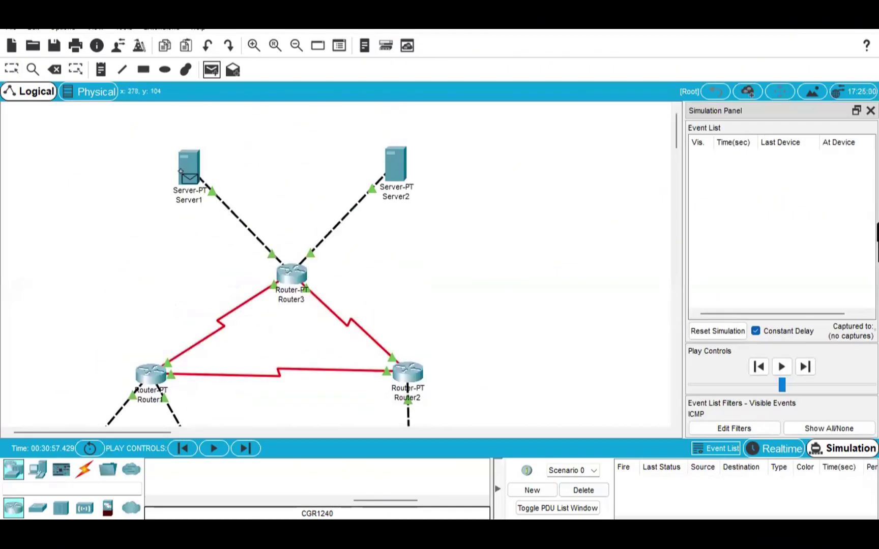
scroll(239, 306, down, 5)
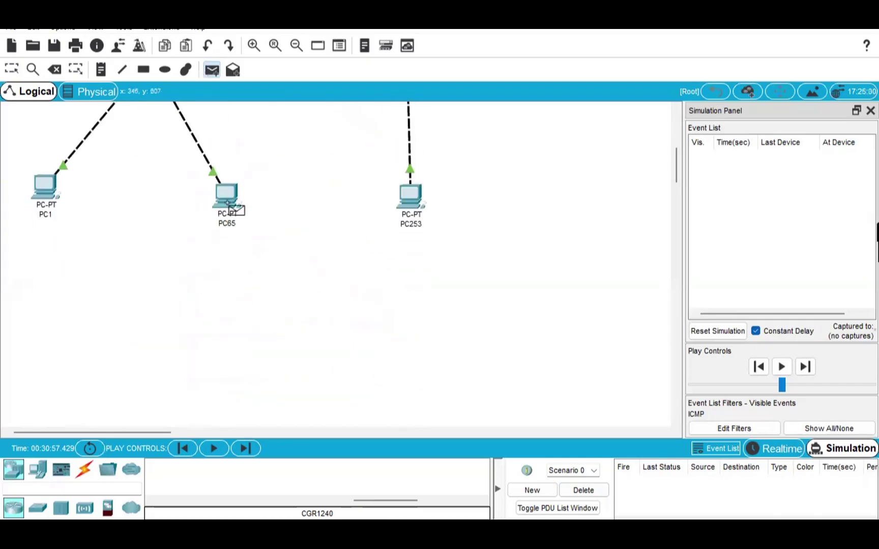
click(229, 207)
- Step the simulation forward until the PDU reaches PC65 and its reply returns to Server1
scroll(230, 210, up, 5)
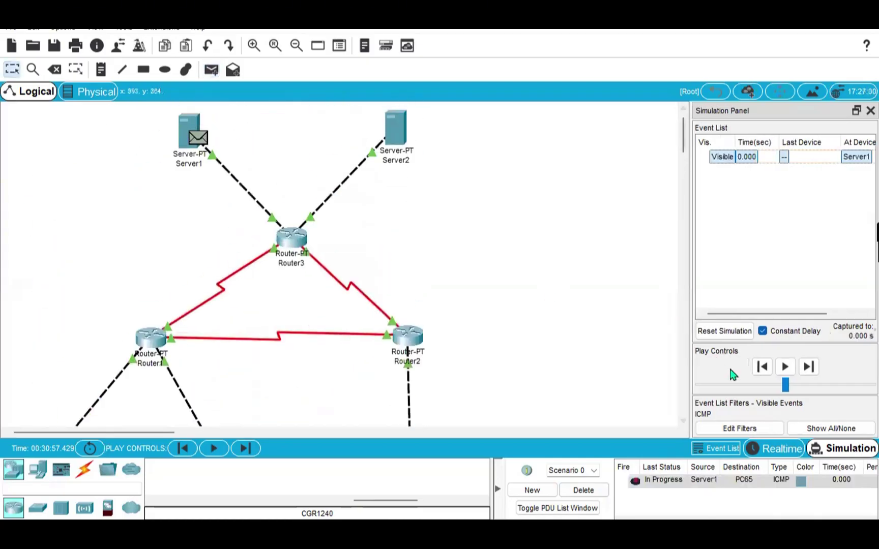
click(809, 367)
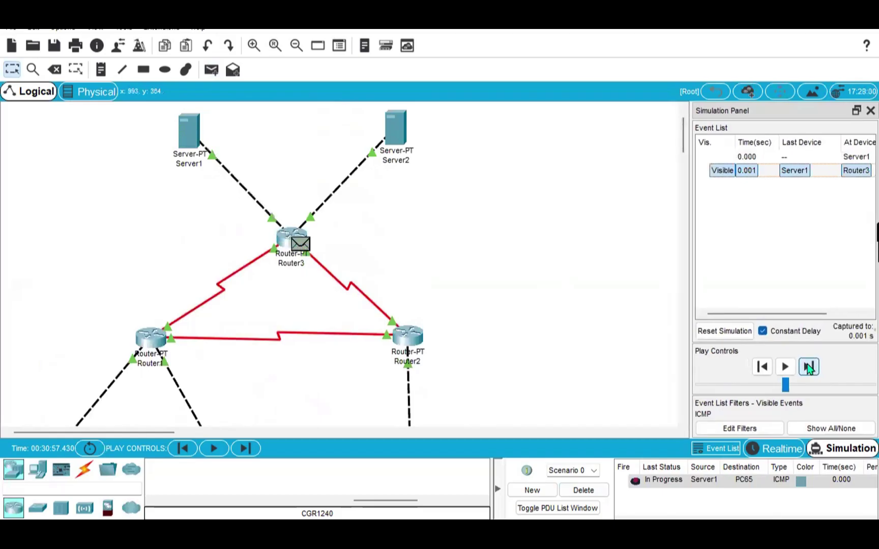
click(809, 368)
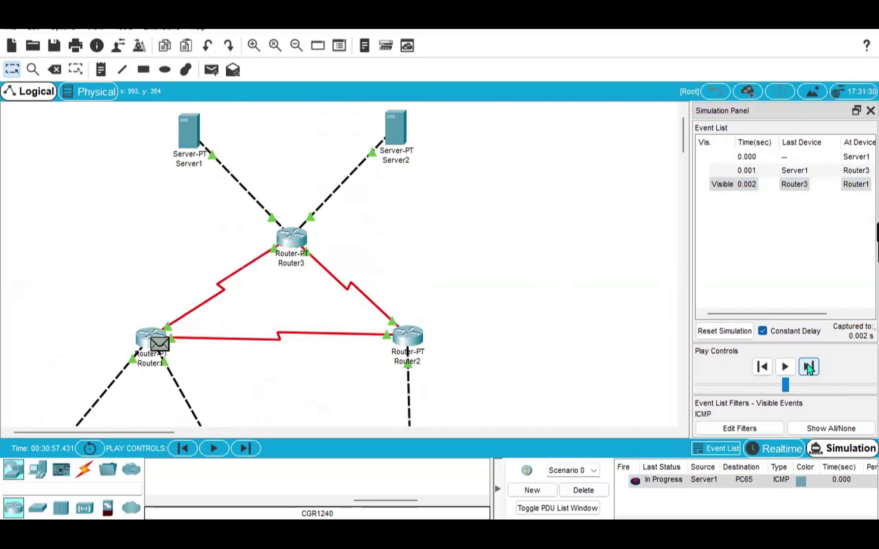
click(809, 367)
scroll(562, 340, down, 5)
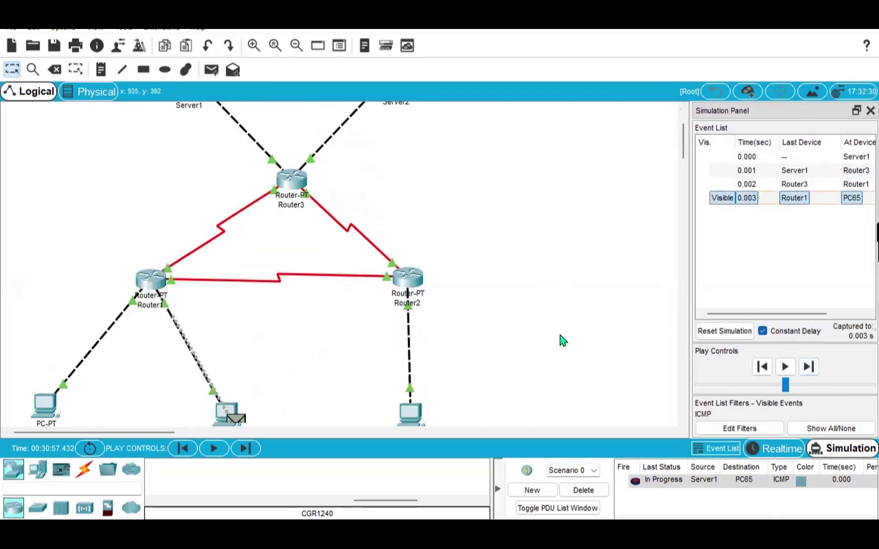
click(809, 373)
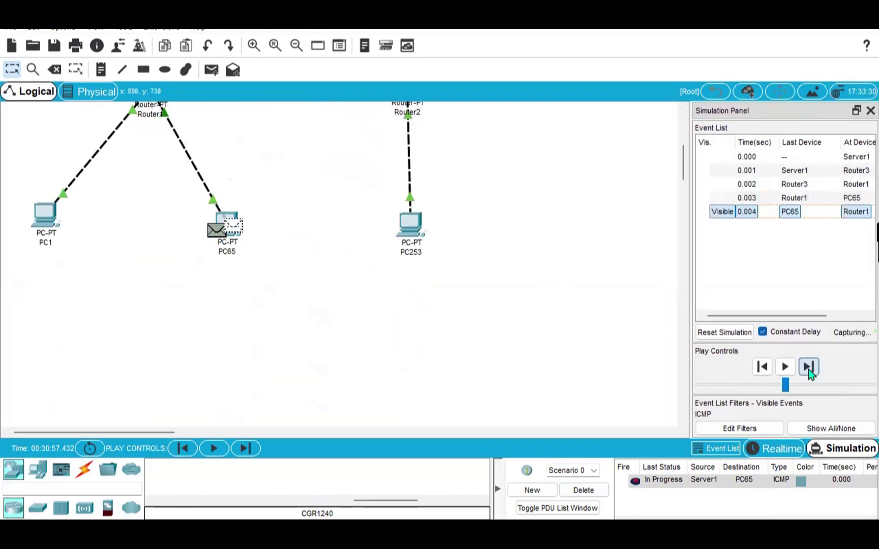
scroll(481, 320, up, 5)
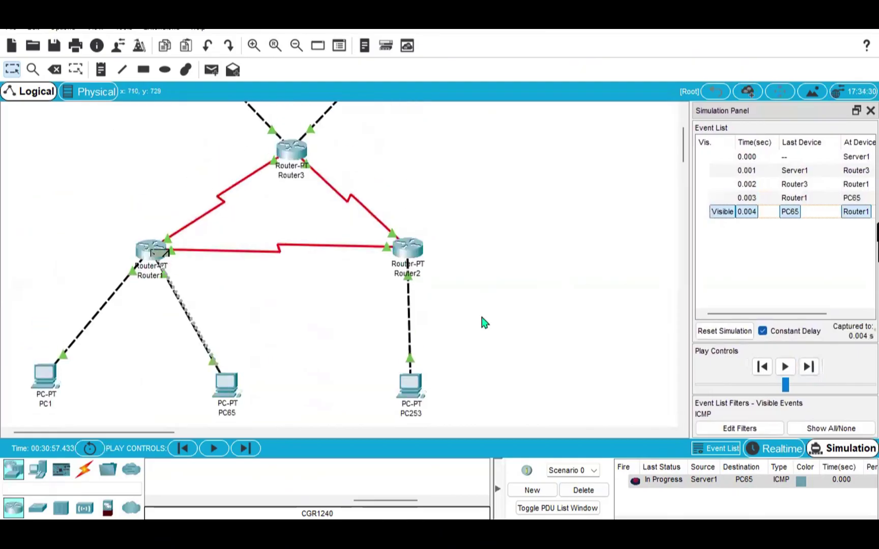
click(809, 367)
scroll(565, 299, up, 3)
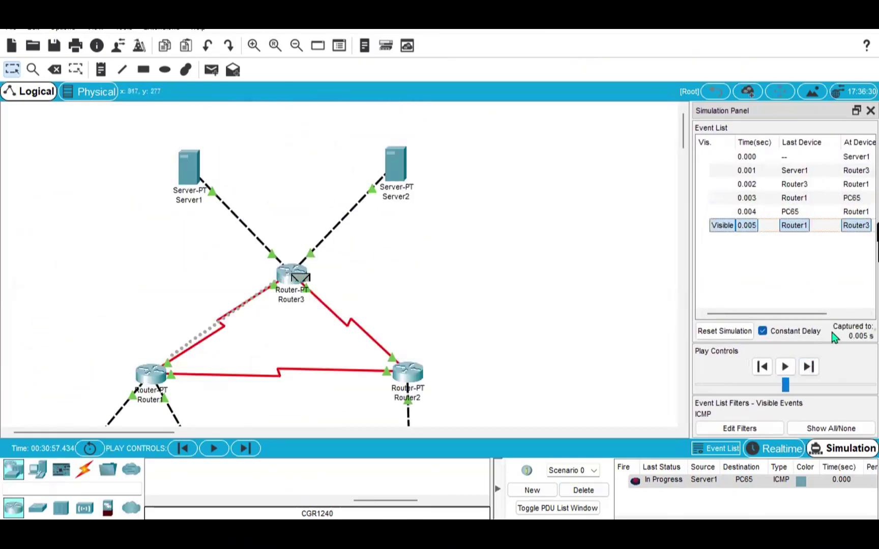
click(808, 367)
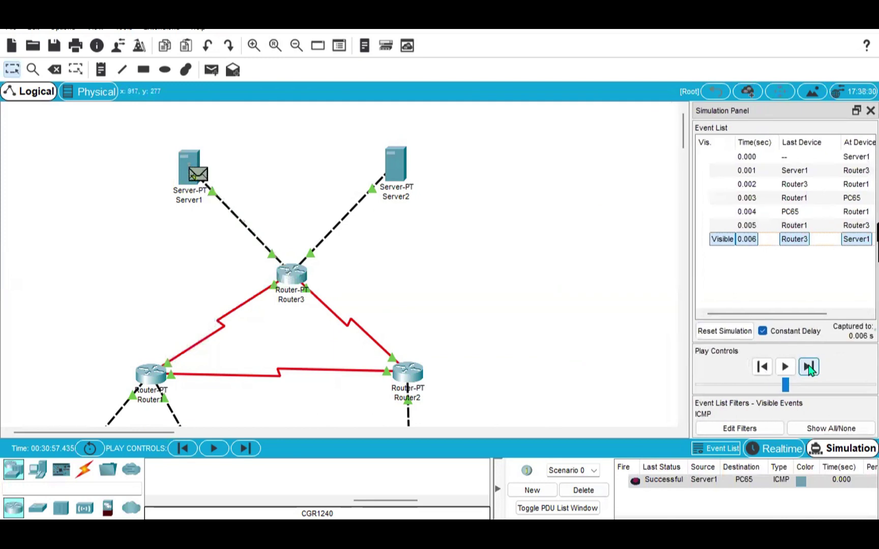
- Delete the completed Server1-to-PC65 test scenario and add a simple PDU from Server1 to PC253
click(583, 490)
click(204, 75)
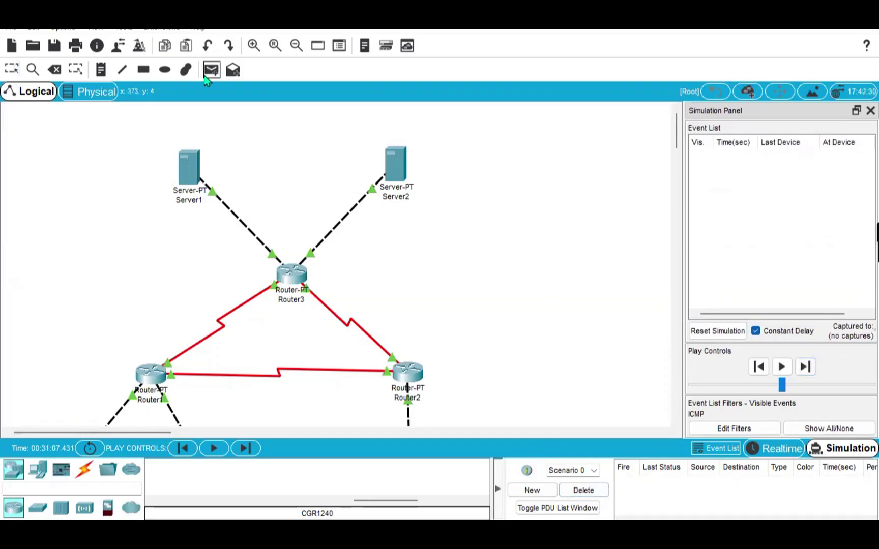
click(190, 171)
scroll(381, 288, down, 7)
click(412, 198)
- Run the simulation forward through its events until the PDU reaches PC253 and its reply returns to Server1
scroll(413, 200, up, 6)
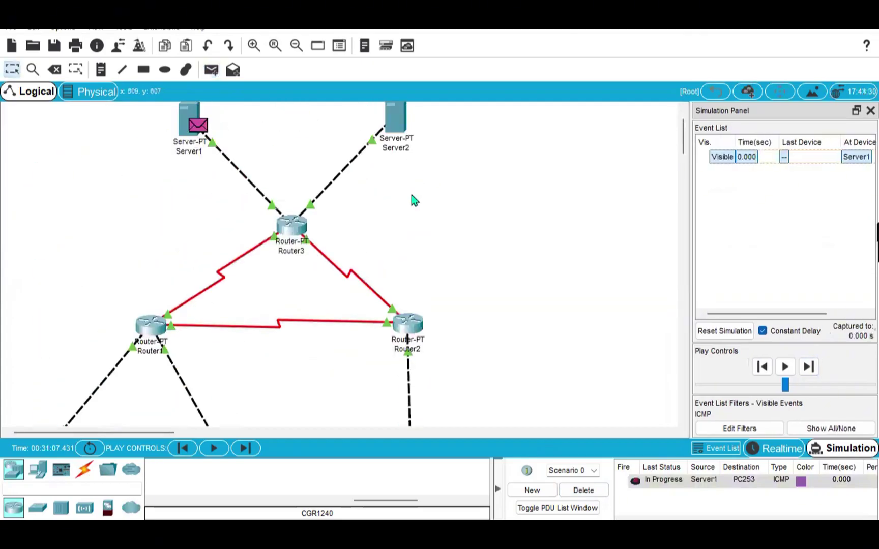
click(807, 368)
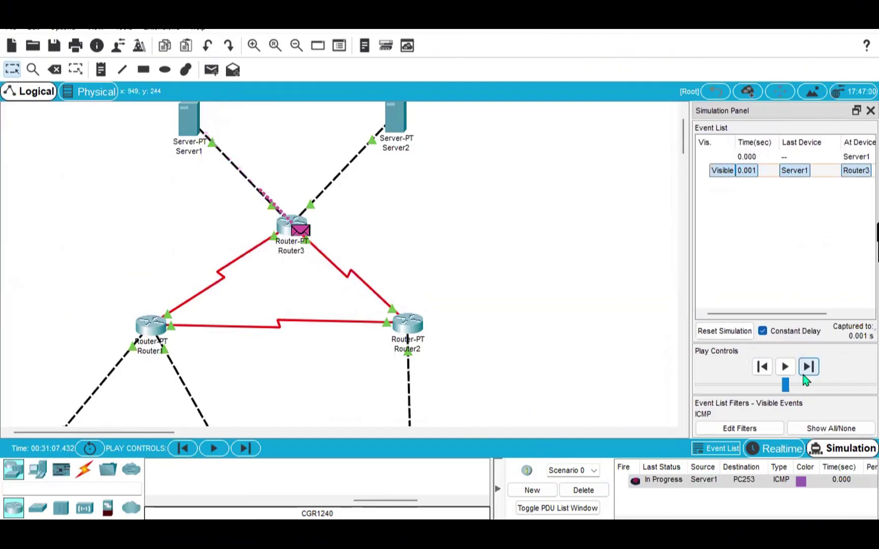
click(805, 375)
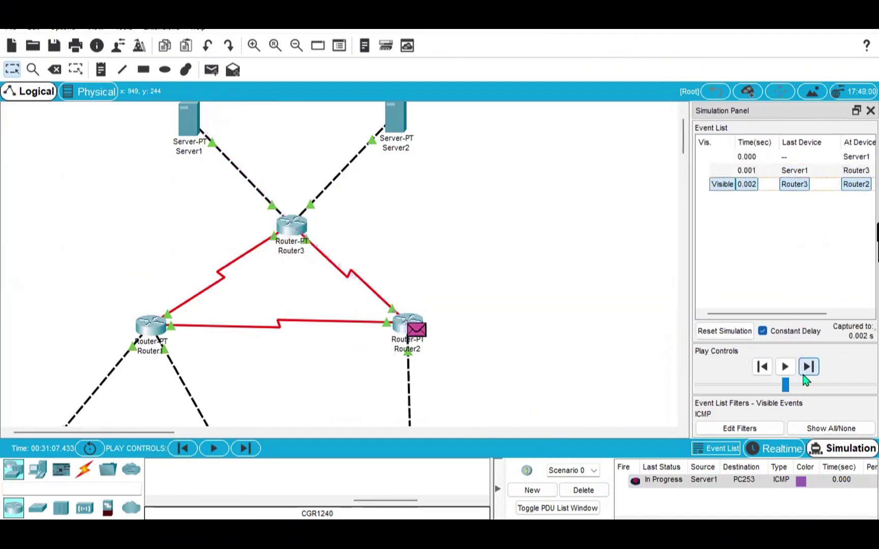
click(806, 374)
scroll(614, 354, down, 5)
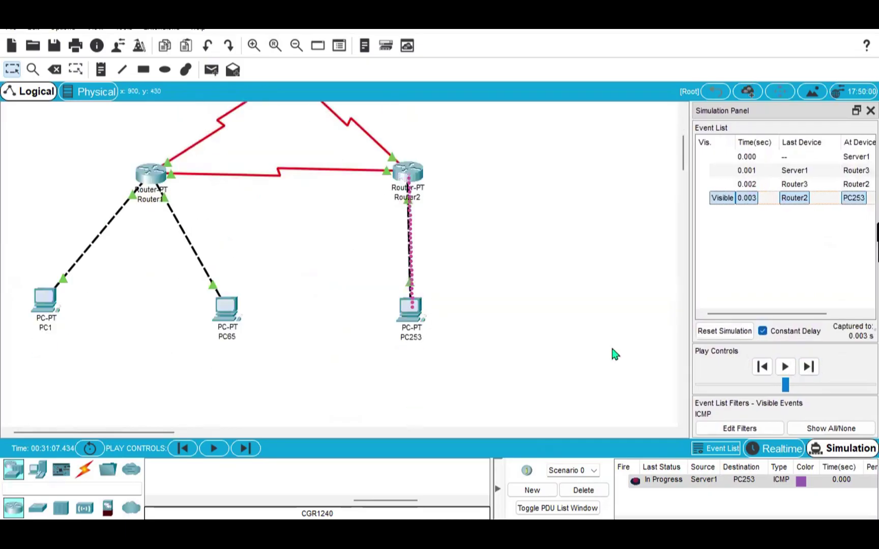
click(808, 369)
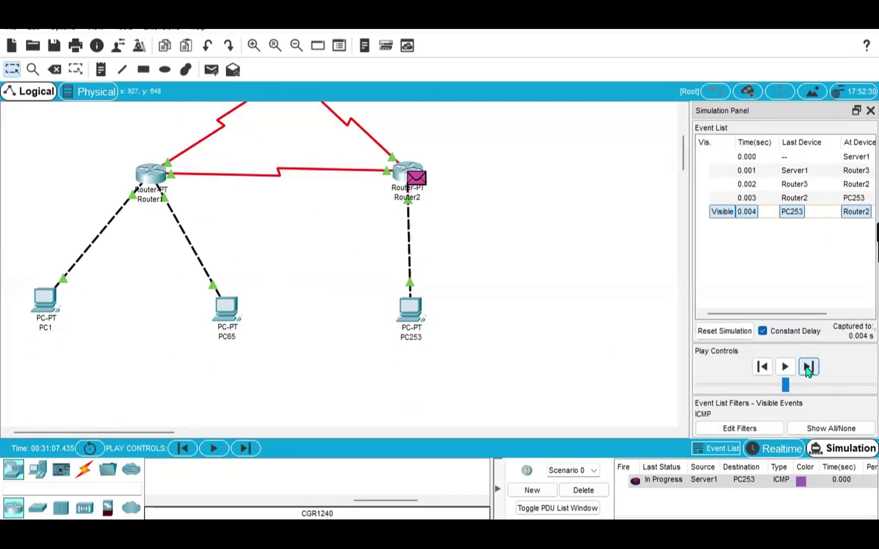
click(809, 367)
scroll(605, 323, up, 3)
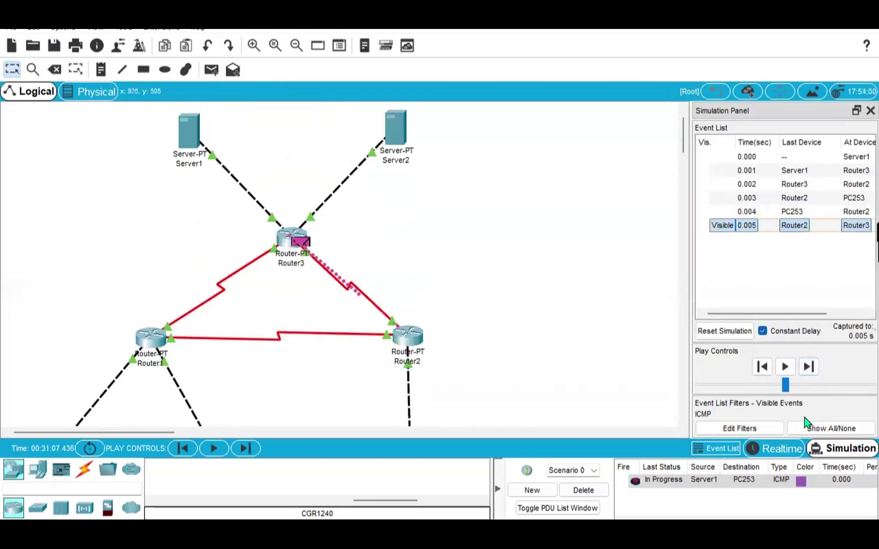
click(808, 367)
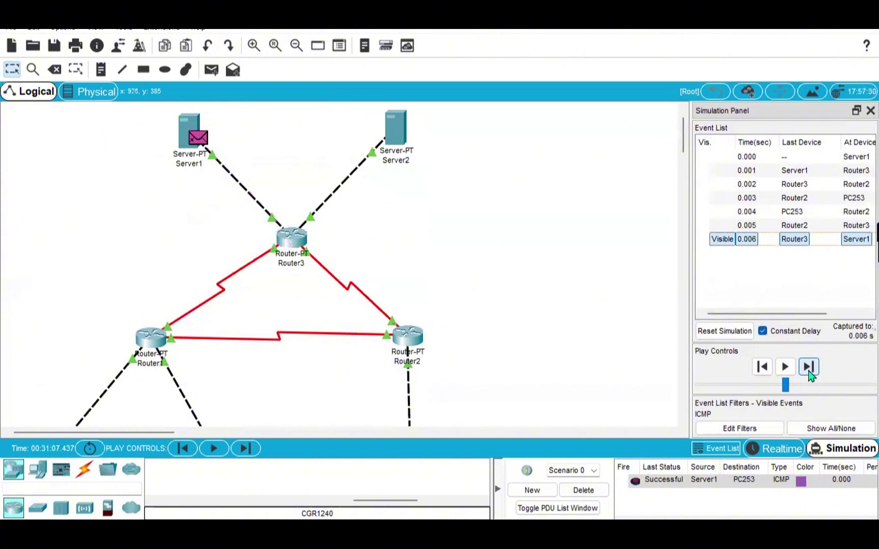
- Delete the completed Server1-to-PC253 test scenario and switch to the lab guide in the browser
click(598, 489)
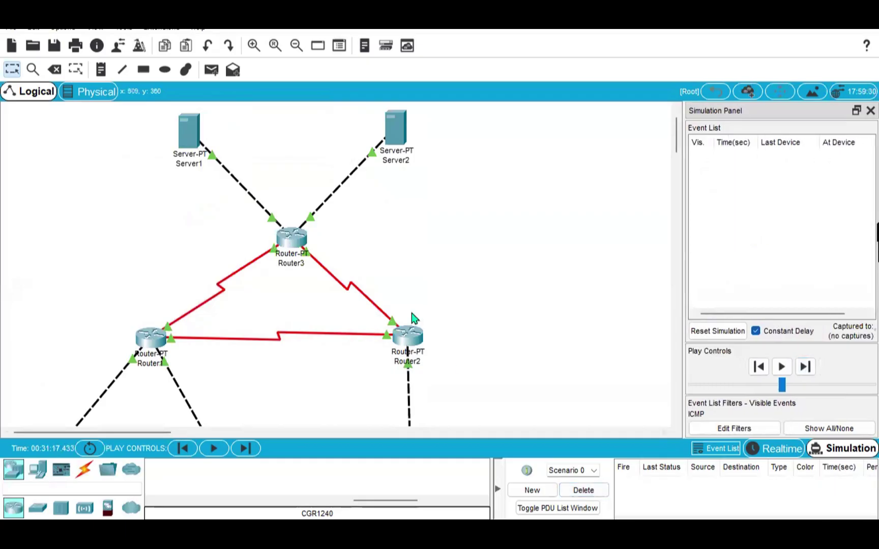
scroll(411, 313, down, 5)
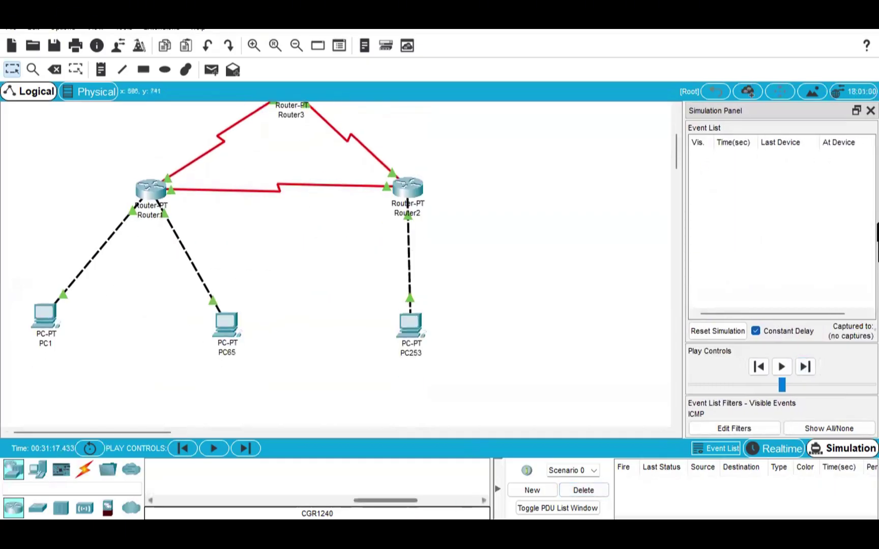
key(alt+Tab)
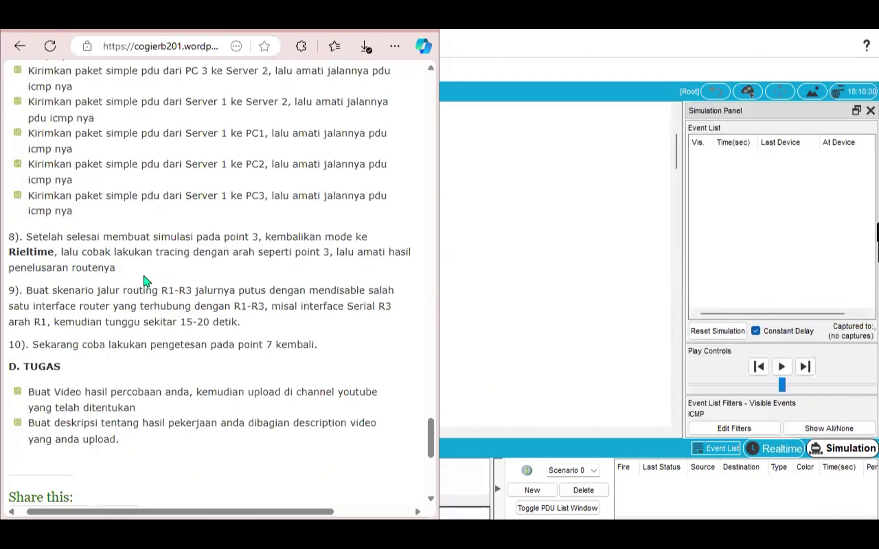
- Switch back to Packet Tracer and change the network from Simulation to Realtime mode
click(529, 232)
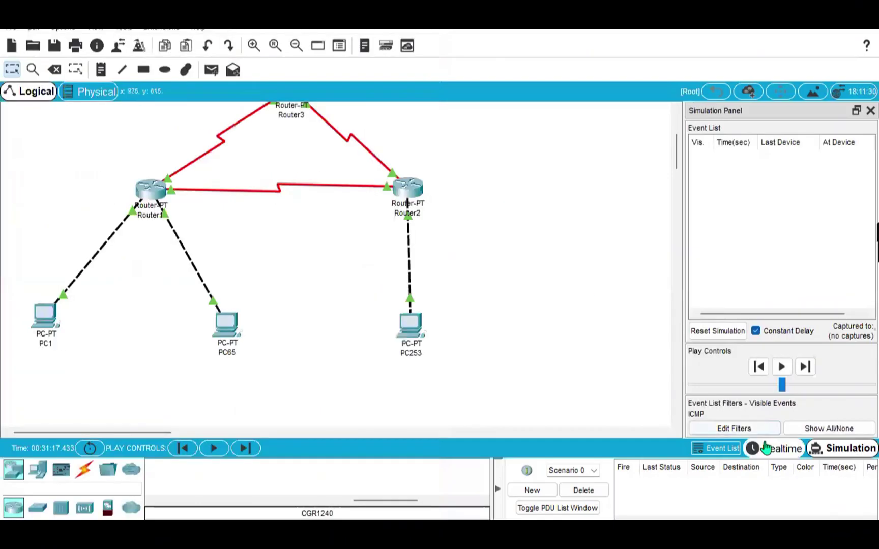
click(776, 448)
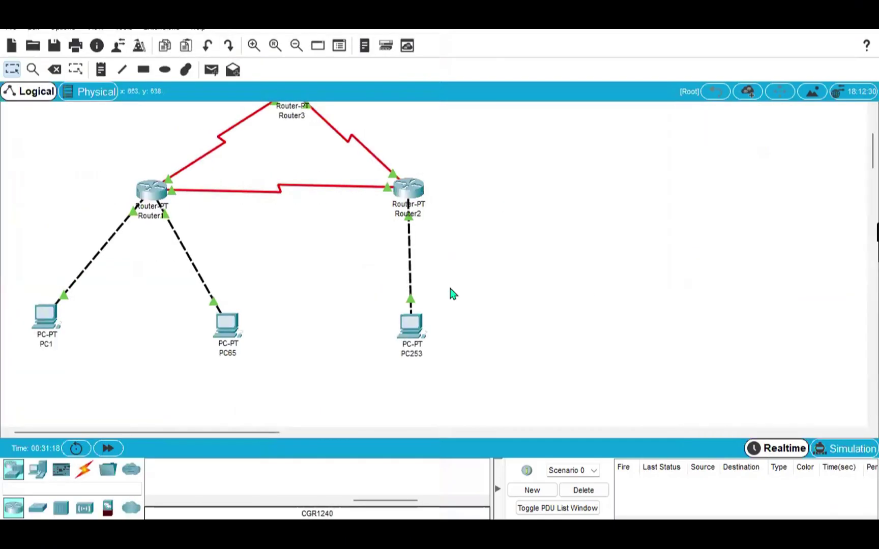
- Open PC1's Command Prompt and trace the route to PC65 with tracert 192.168.1.65
scroll(450, 293, up, 2)
scroll(451, 292, left, 1)
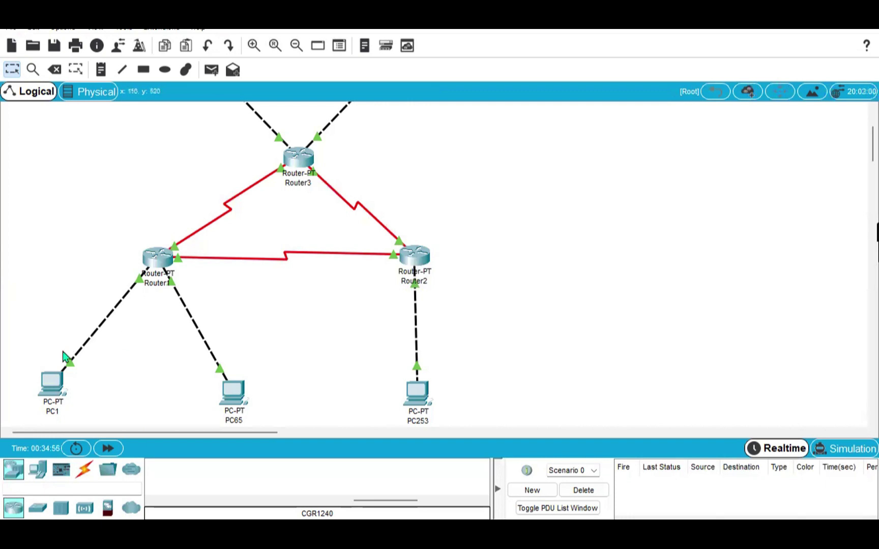
click(54, 386)
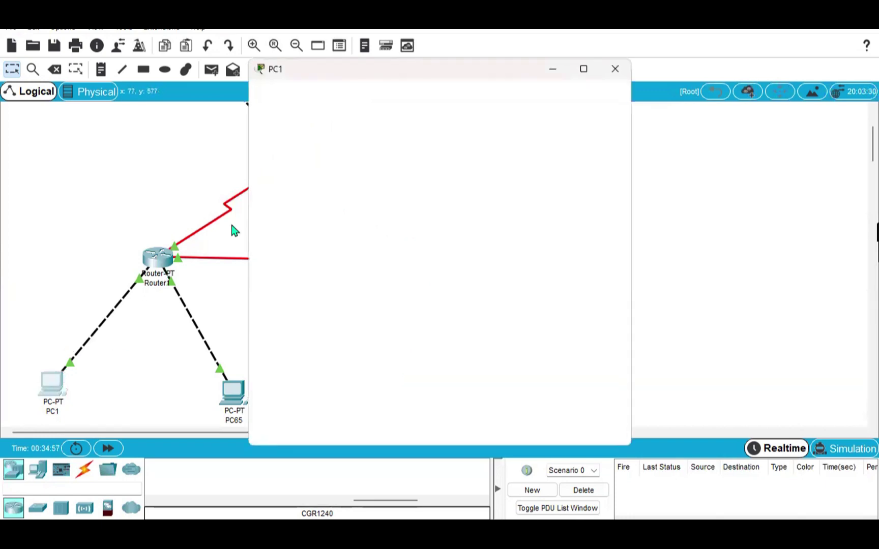
click(360, 97)
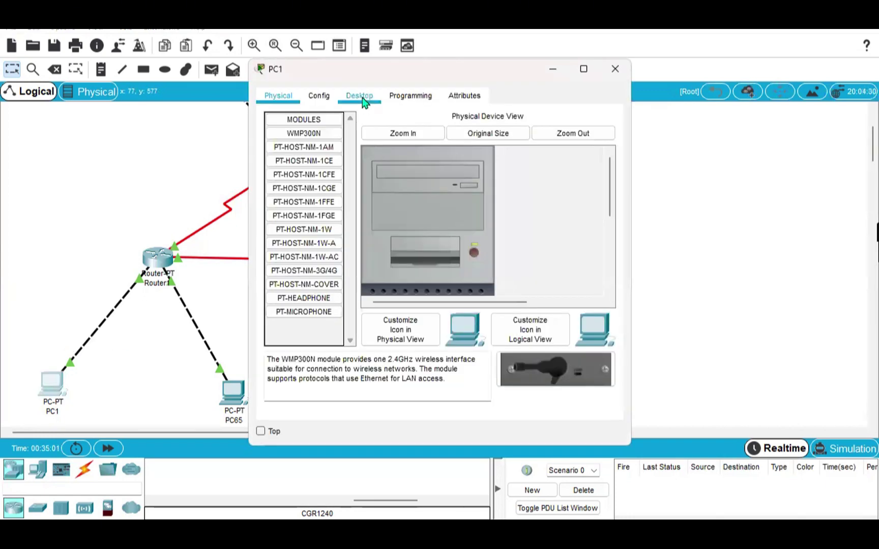
click(554, 145)
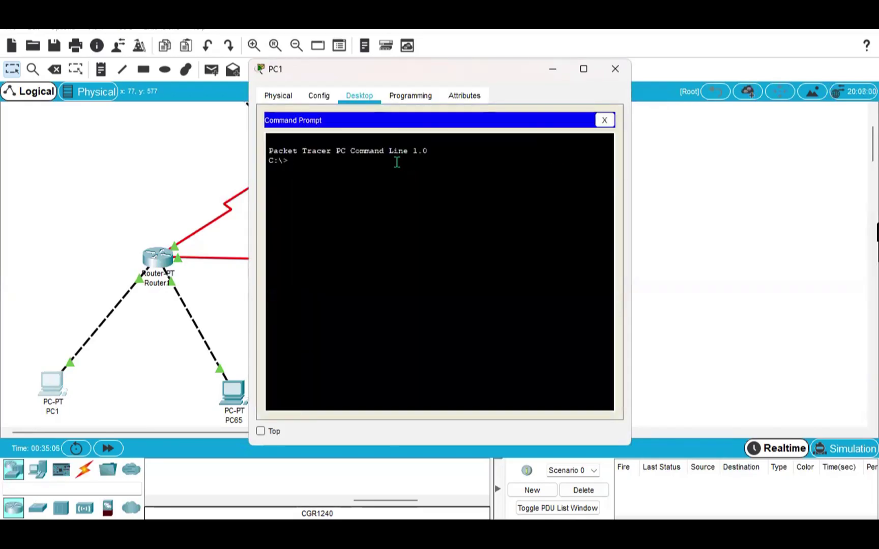
text(tracert 192)
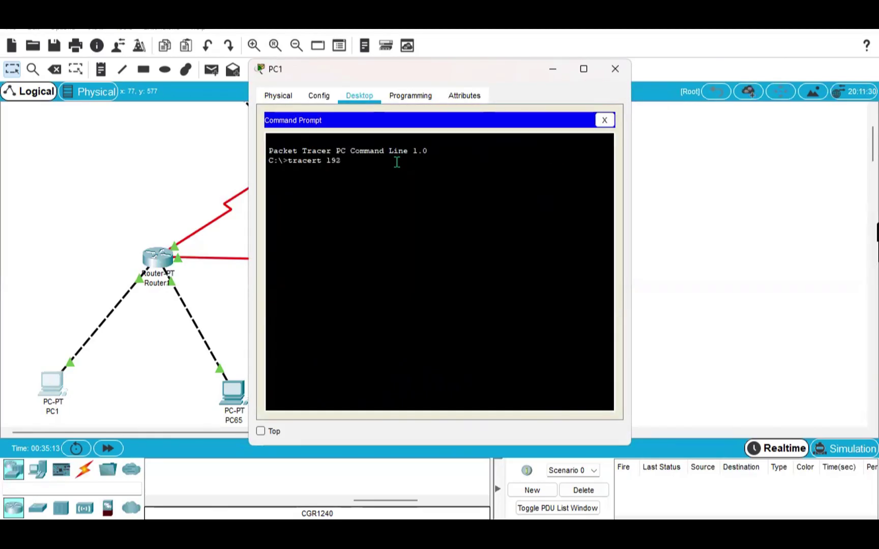
text(.168.1)
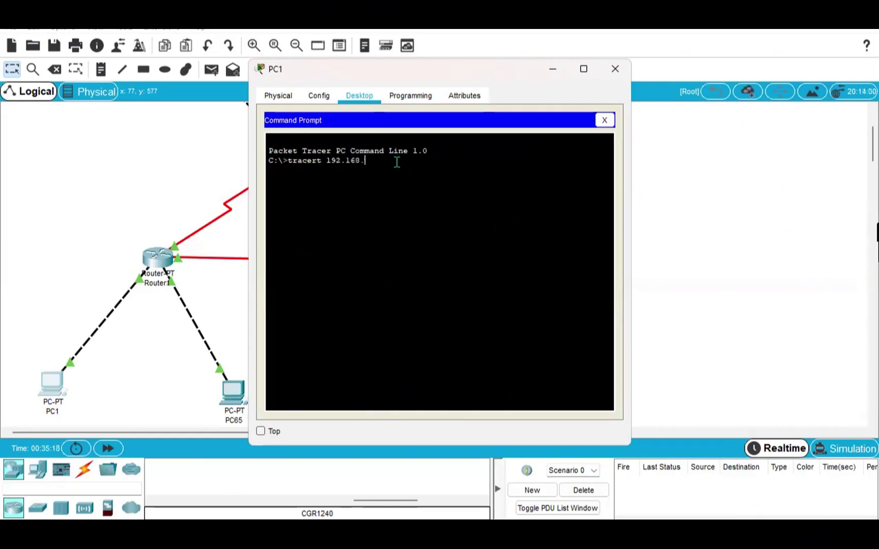
text(.65)
key(Return)
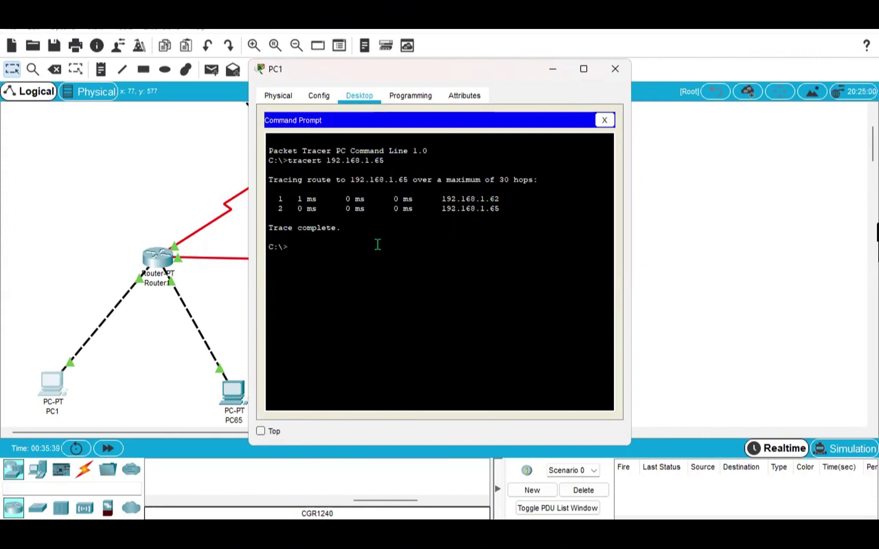
- Trace the route from PC1 to PC253 with tracert 192.168.1.253
text(tracert)
text(192.168.1)
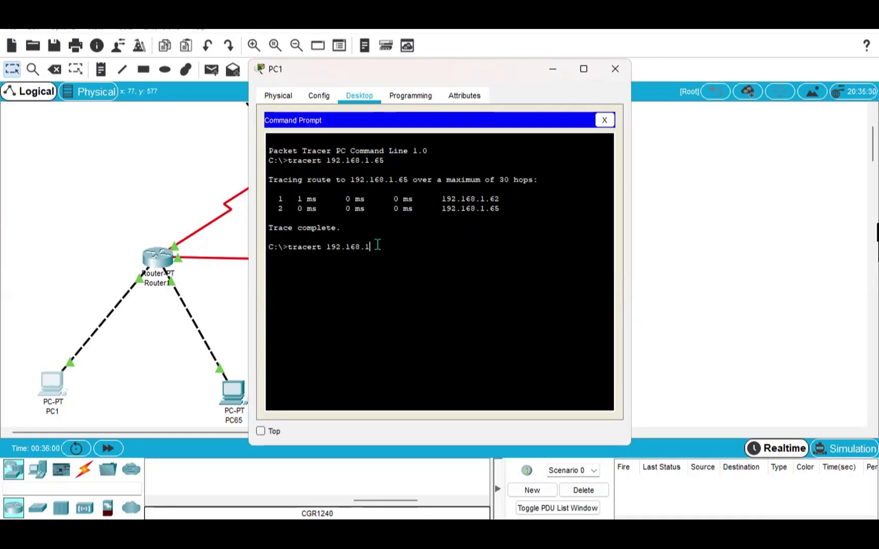
text(.153)
key(Return)
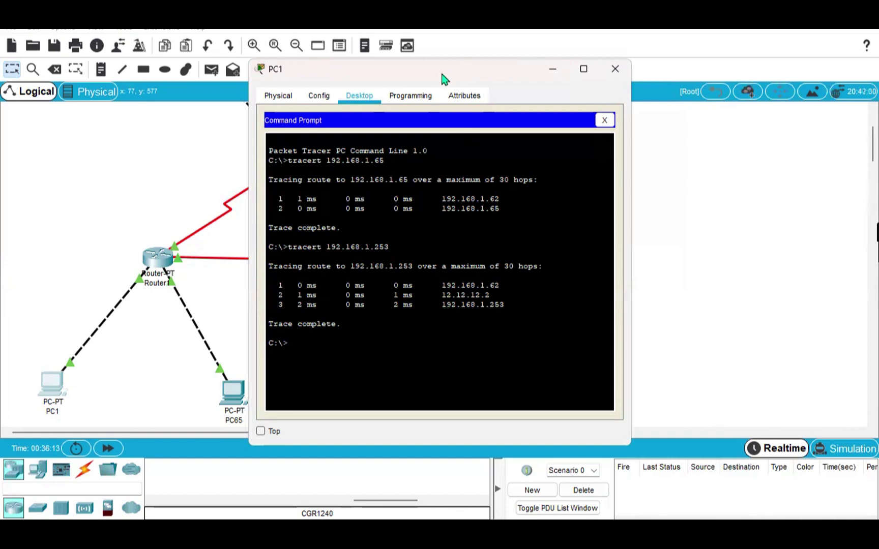
- Move the PC1 window clear of the router topology and run tracert 33.33.33.1 in its Command Prompt
drag(459, 83, 562, 82)
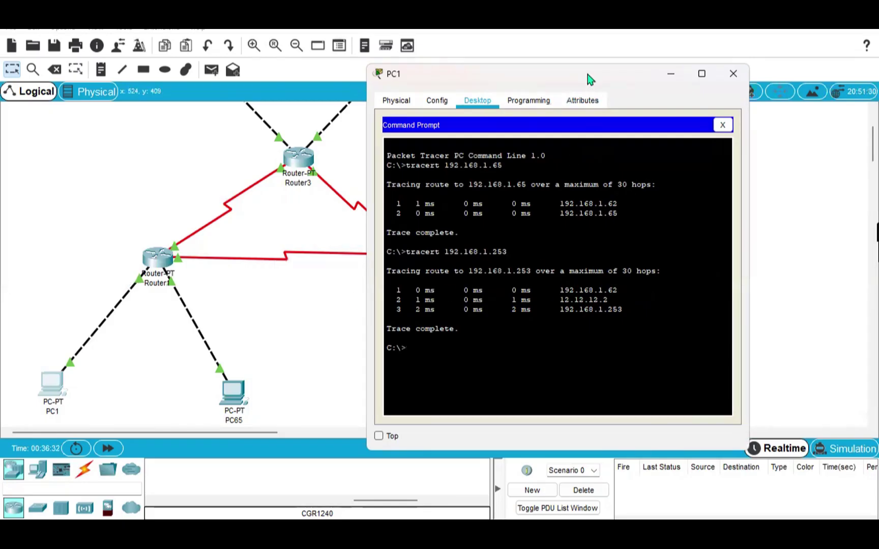
drag(592, 79, 684, 76)
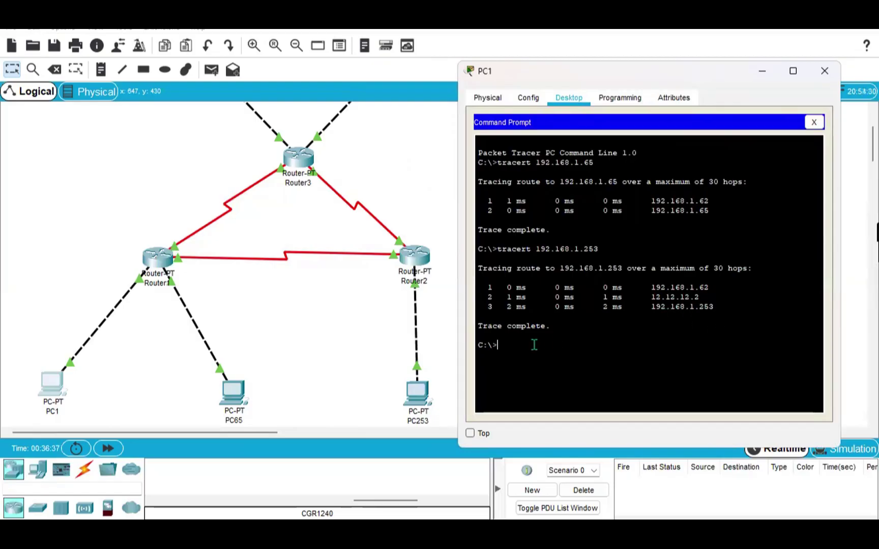
text(tracert 33.33.33.)
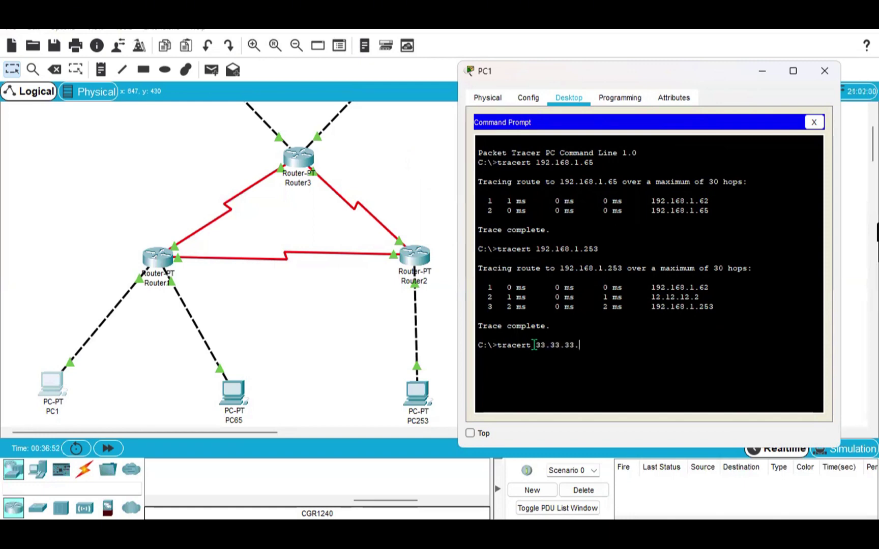
text(1)
key(Return)
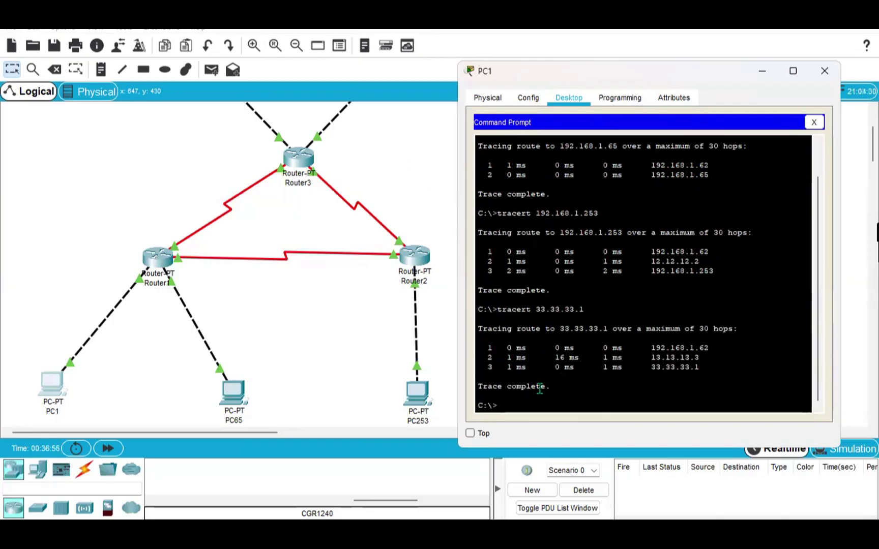
- Run tracert 43.43.43.1 from PC1 and minimize the PC1 window
text(tracert server)
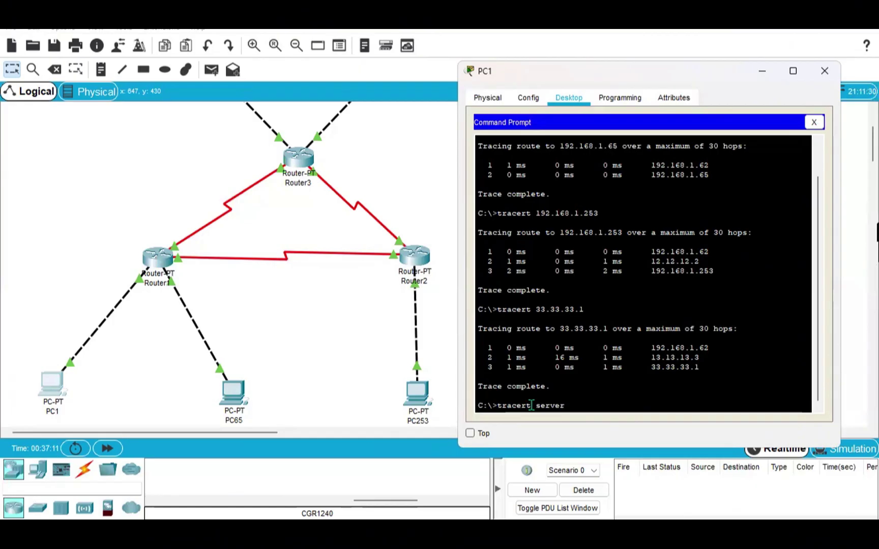
key(BackSpace)
key(BackSpace)
key(BackSpace)
key(BackSpace)
key(BackSpace)
key(BackSpace)
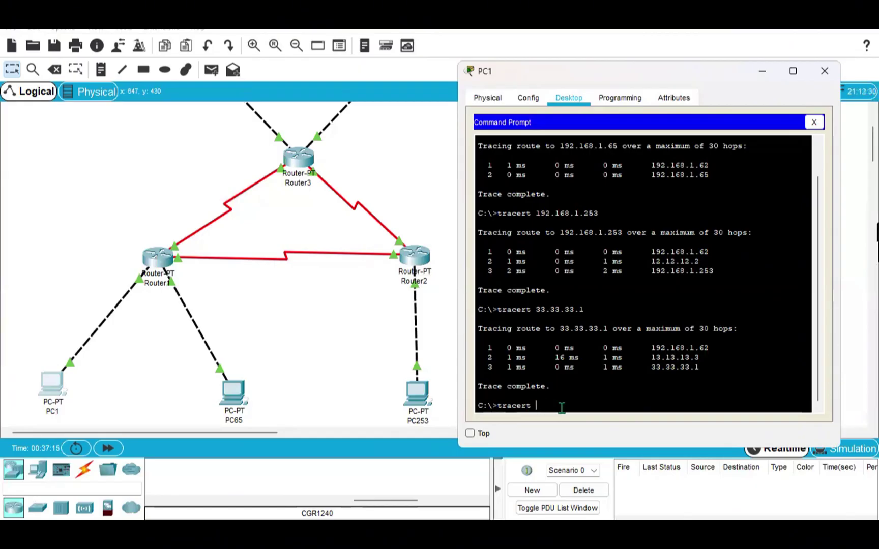
text(4)
text(3.43.43.1)
key(Return)
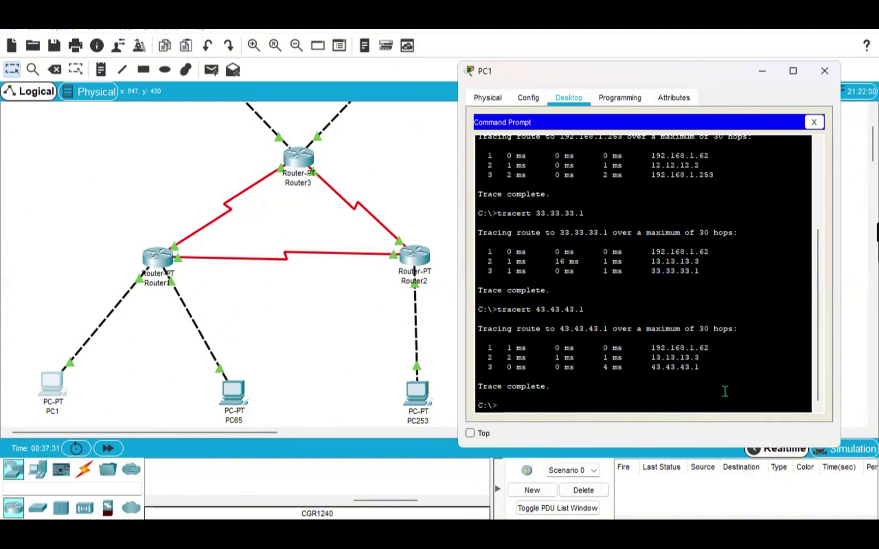
click(762, 72)
- Open PC253's Command Prompt and trace the route to PC1 with tracert 192.168.1.1
scroll(410, 356, down, 1)
scroll(408, 353, down, 1)
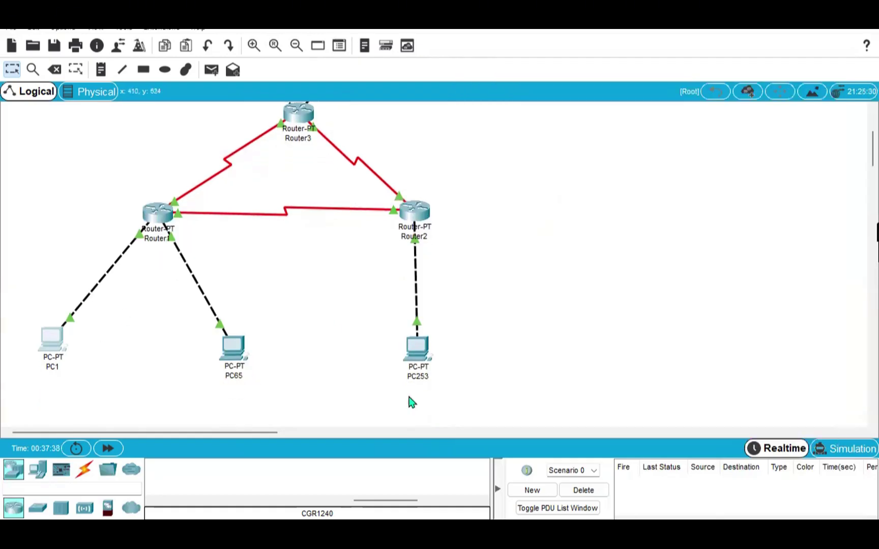
click(416, 362)
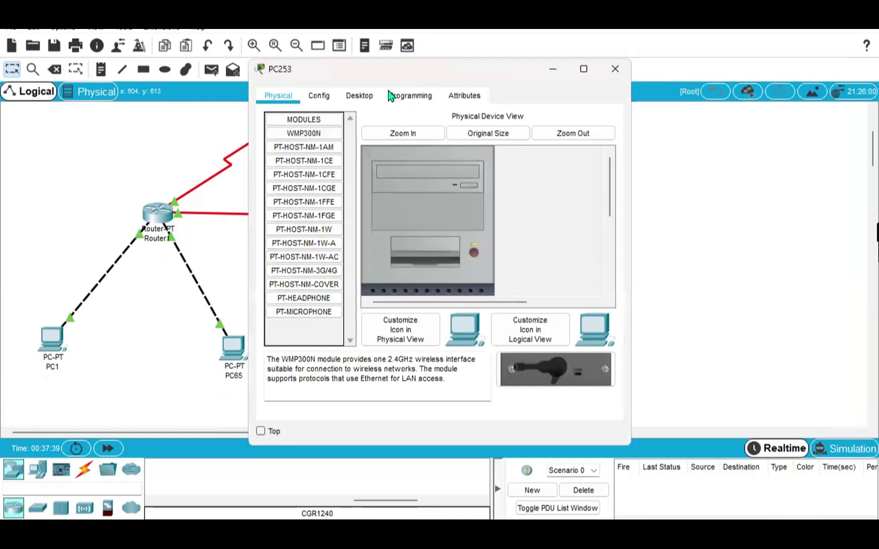
click(360, 95)
click(551, 179)
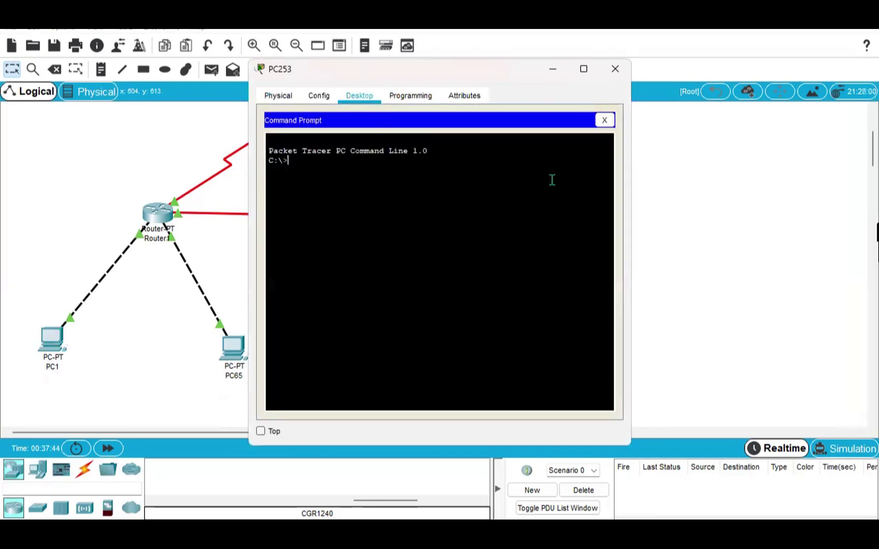
text(tracert 192)
key(BackSpace)
text(.168)
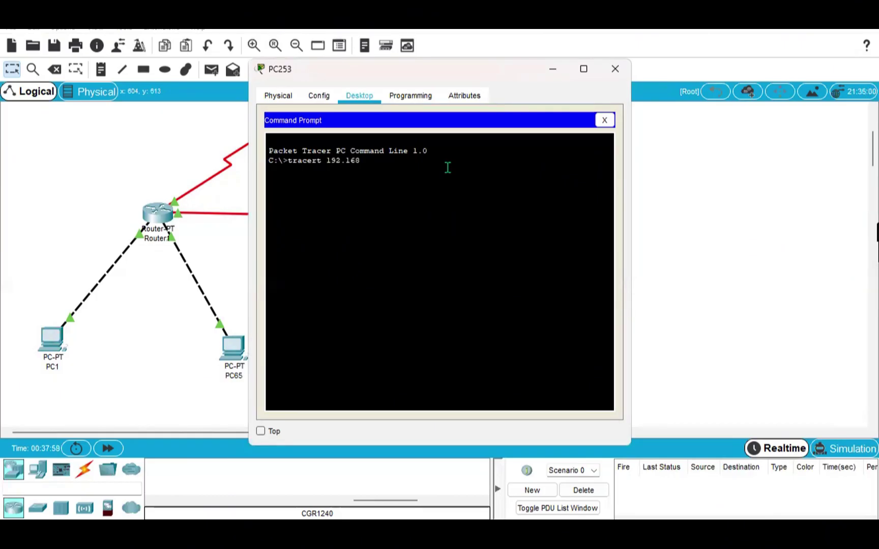
text(.1.1)
key(Return)
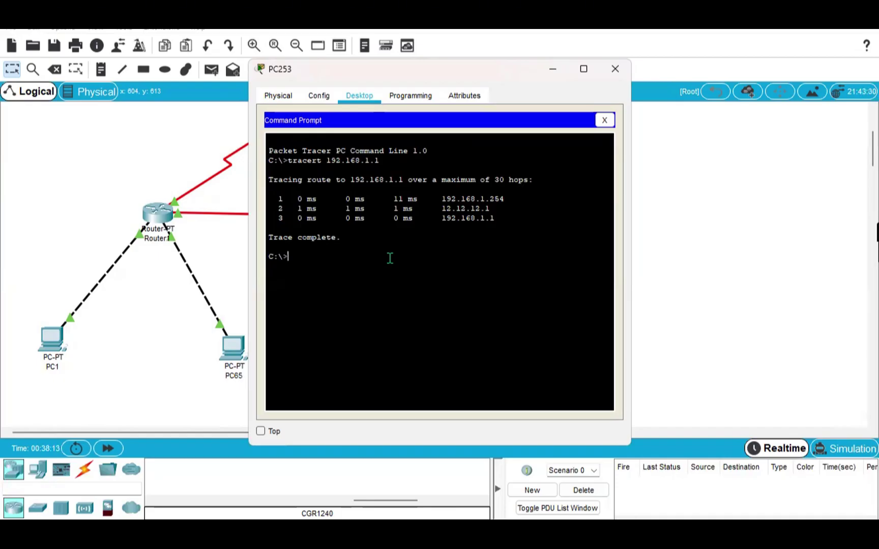
- Trace the routes from PC253 to 192.168.1.65 and 33.33.33.1 with tracert
text(tracert 192.168.1.65)
key(Return)
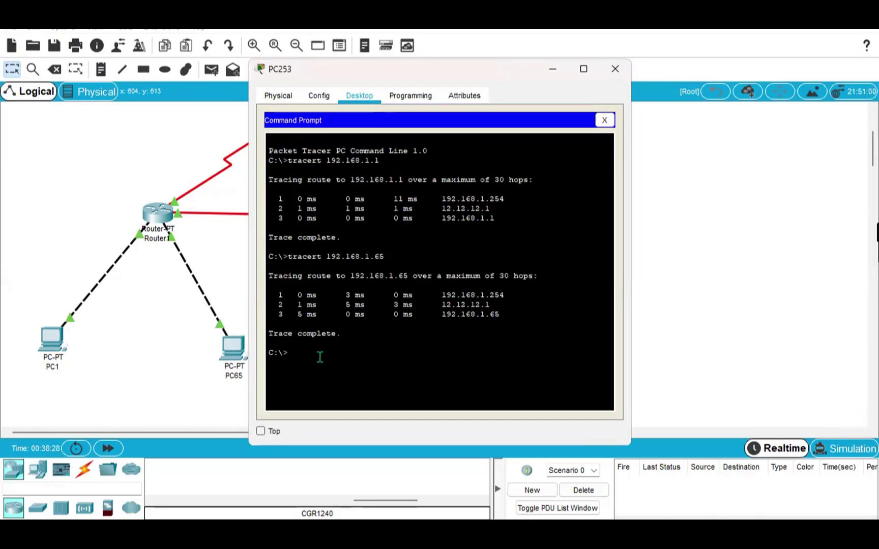
text(tracert)
text(se)
key(BackSpace)
key(BackSpace)
text(33.33.33.)
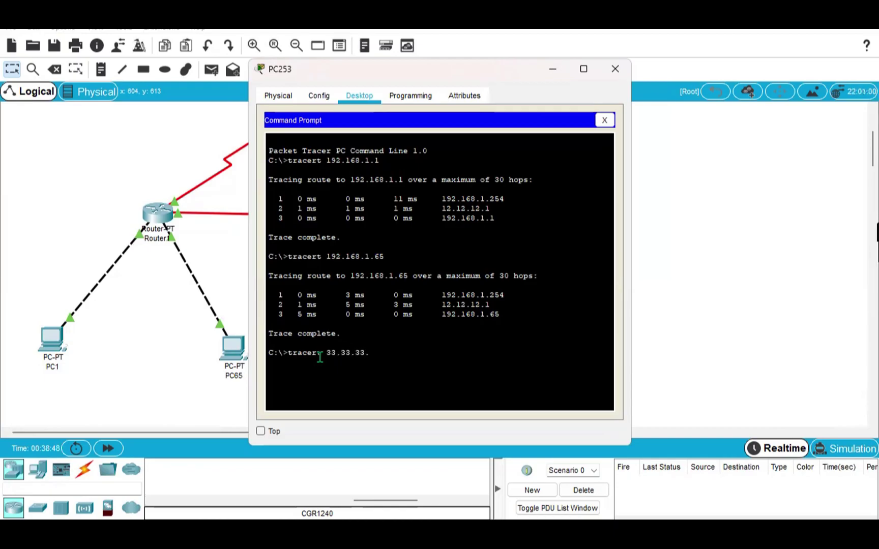
text(1)
key(Return)
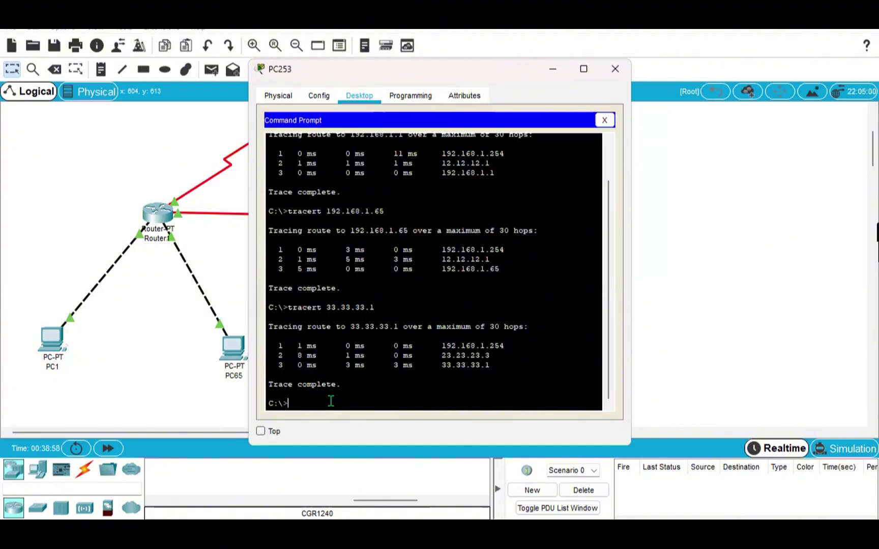
- Run tracert 43.43.43.1 from PC253, check its output and minimize the PC253 window
text(tracert 43.43.43.1)
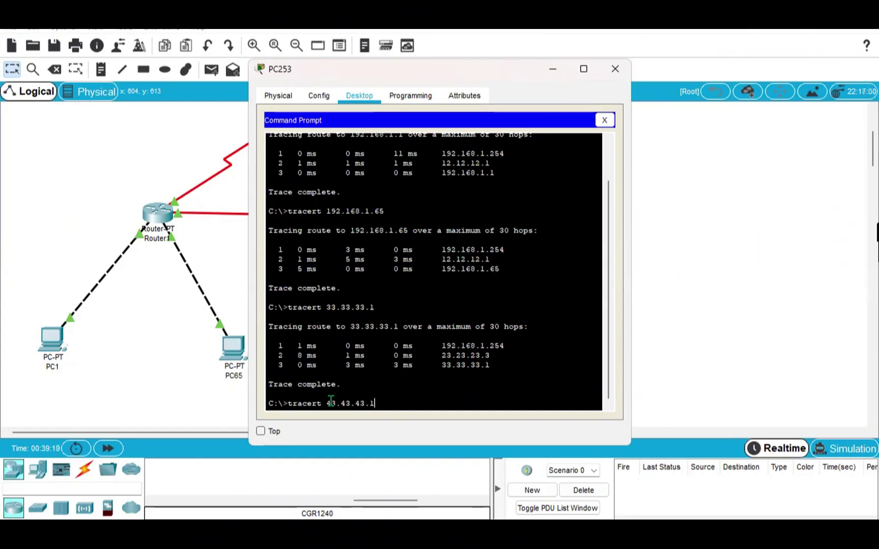
key(Return)
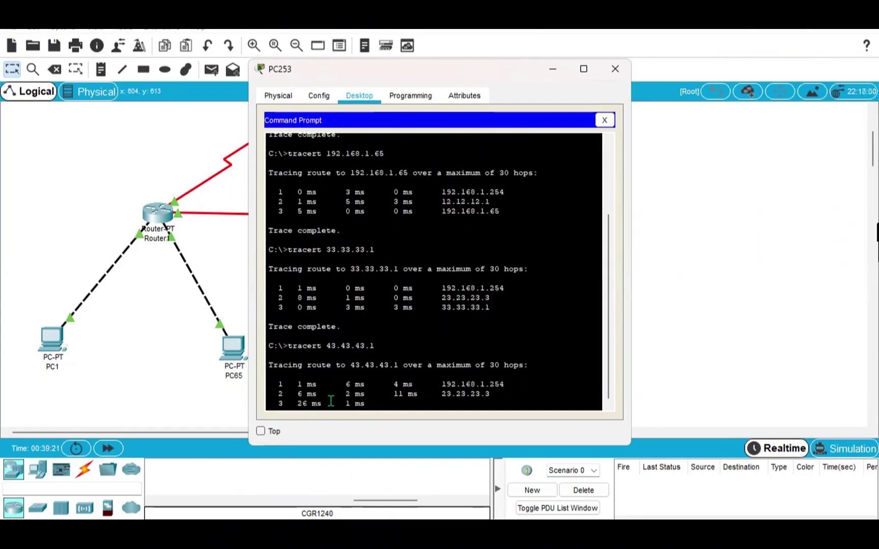
scroll(343, 354, up, 3)
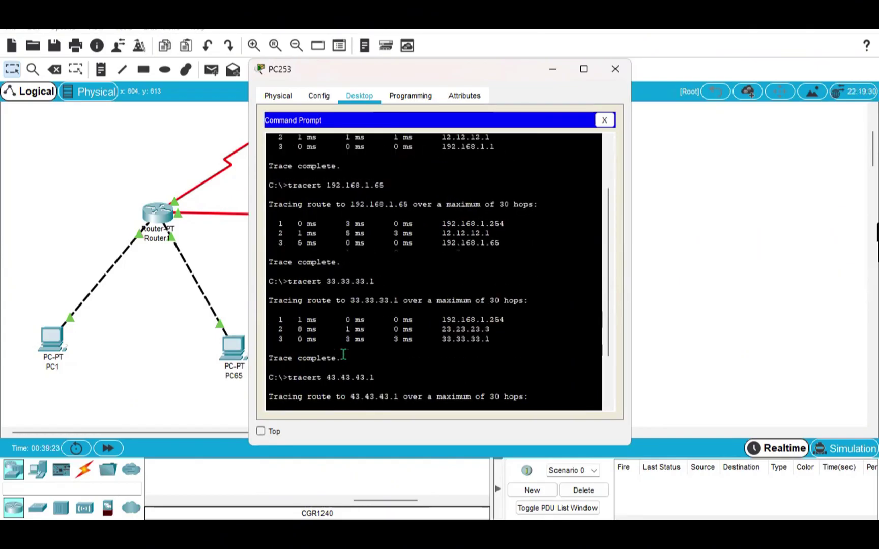
scroll(343, 354, down, 3)
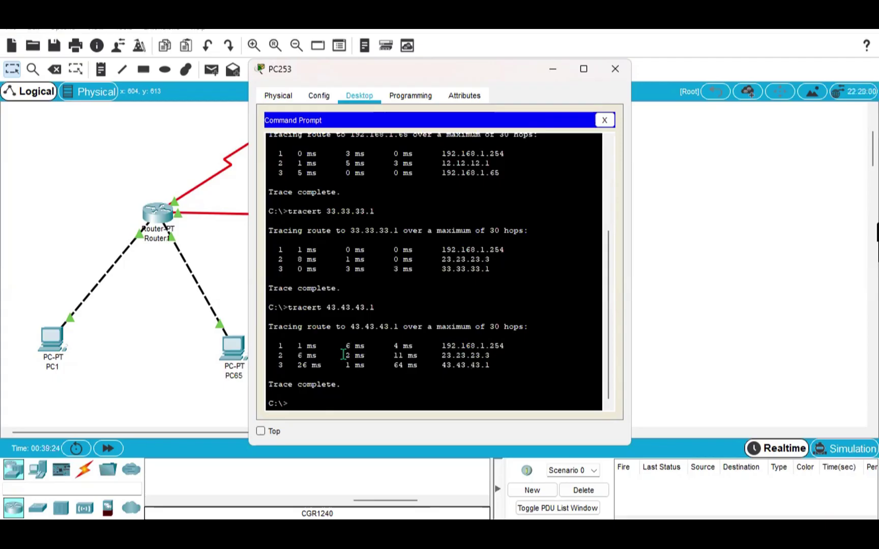
click(553, 70)
- Open the Command Prompt of Server1
scroll(329, 222, up, 5)
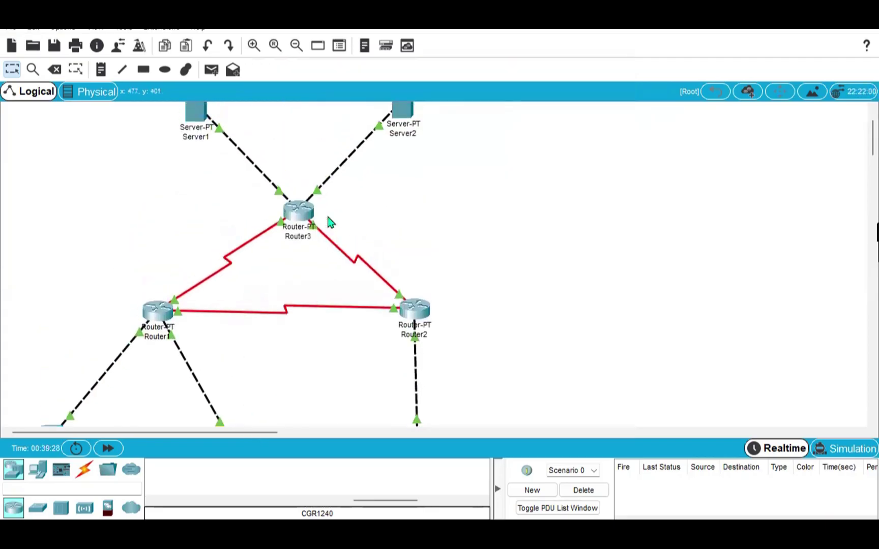
scroll(329, 222, up, 1)
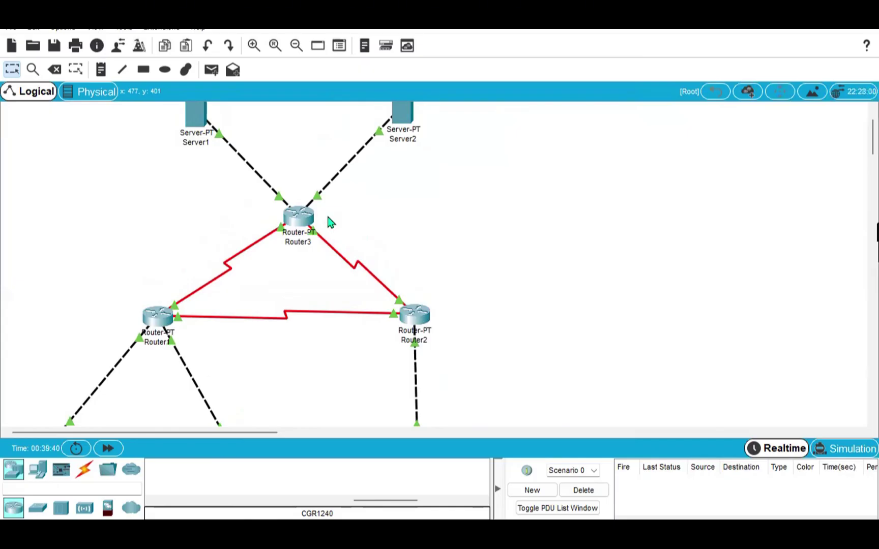
click(202, 118)
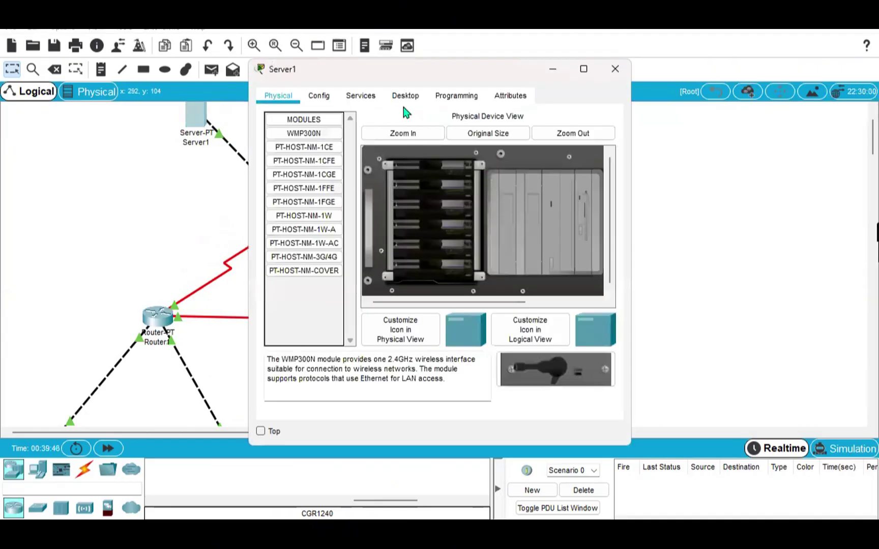
click(405, 96)
click(476, 165)
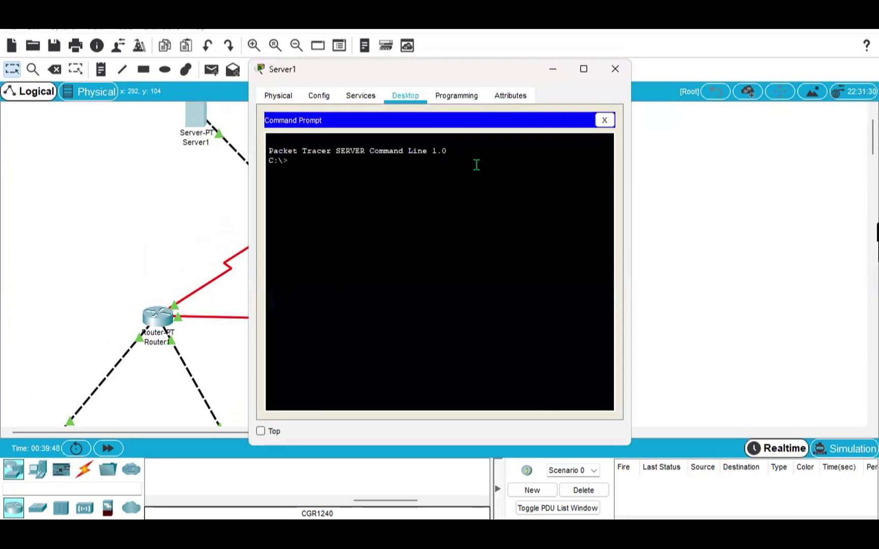
- Trace the route from Server1 to Server2 with tracert 43.43.43.1
text(traacert)
key(BackSpace)
key(BackSpace)
key(BackSpace)
key(BackSpace)
key(BackSpace)
key(BackSpace)
text(cert 43.43.43)
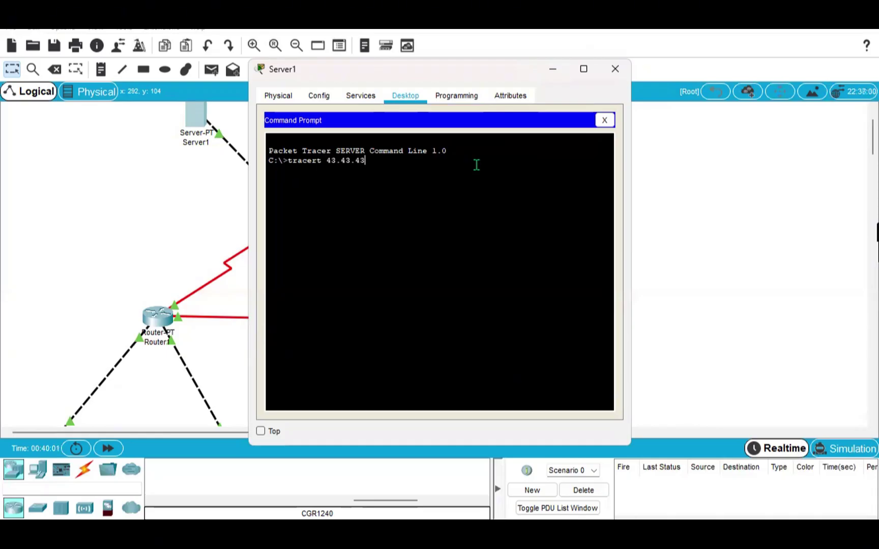
text(.1)
key(Return)
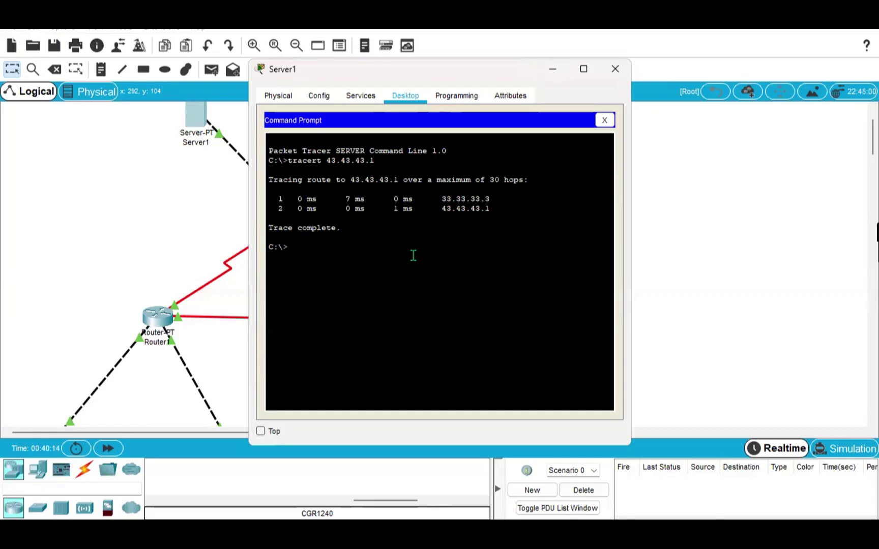
- Trace the route from Server1 to PC1 with tracert 192.168.1.1
text(tracert 192.168.)
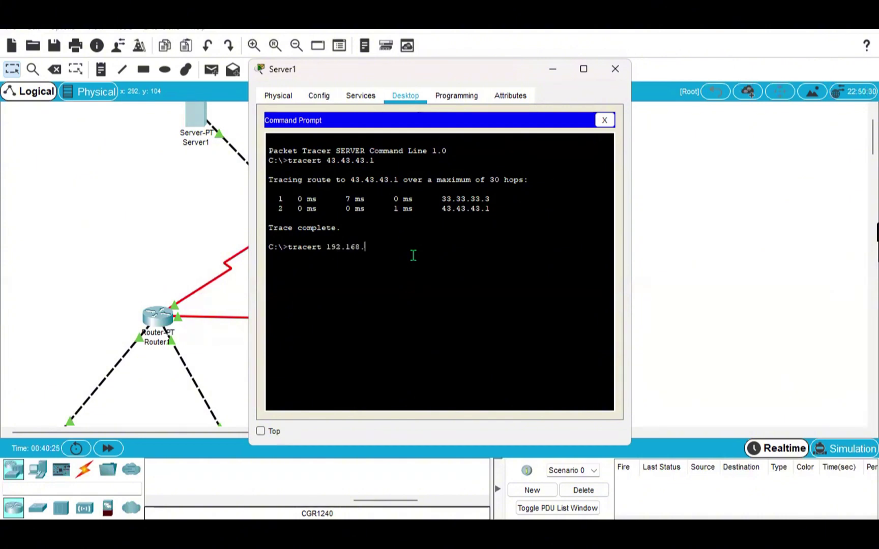
text(1.1)
key(Return)
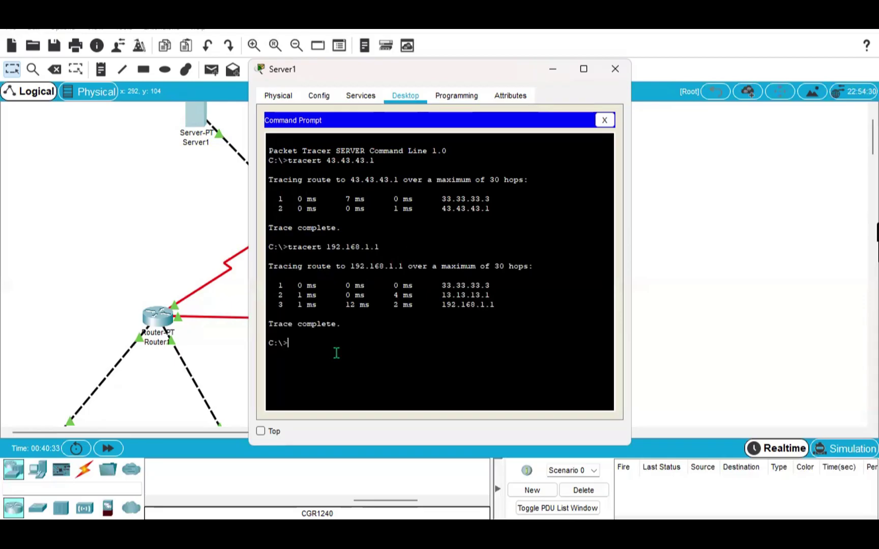
- Trace the route from Server1 to PC65 with tracert 192.168.1.65
text(tracert 192.268.1.65)
key(Return)
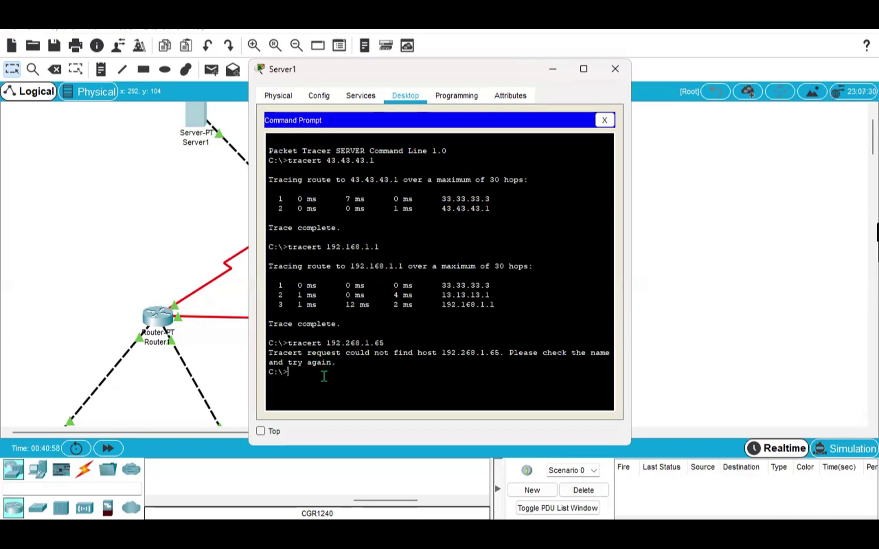
text(tracert 192.168)
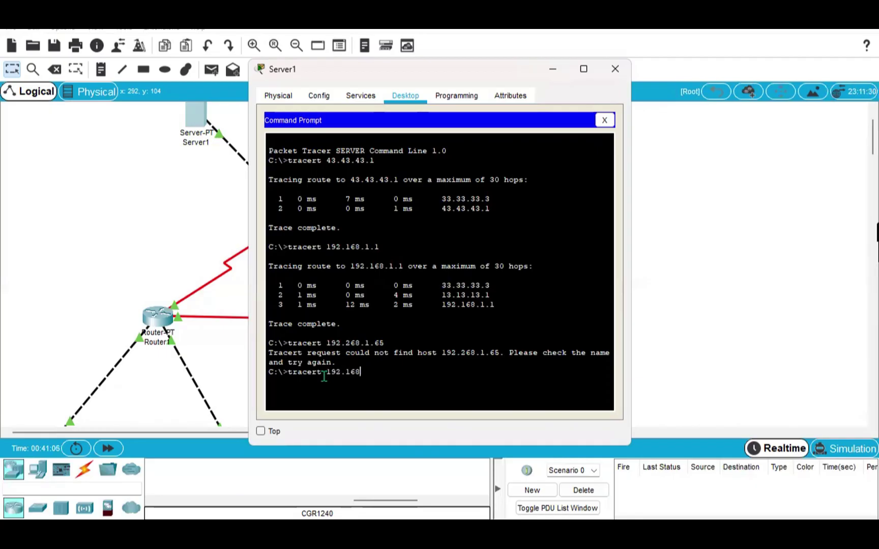
text(.1)
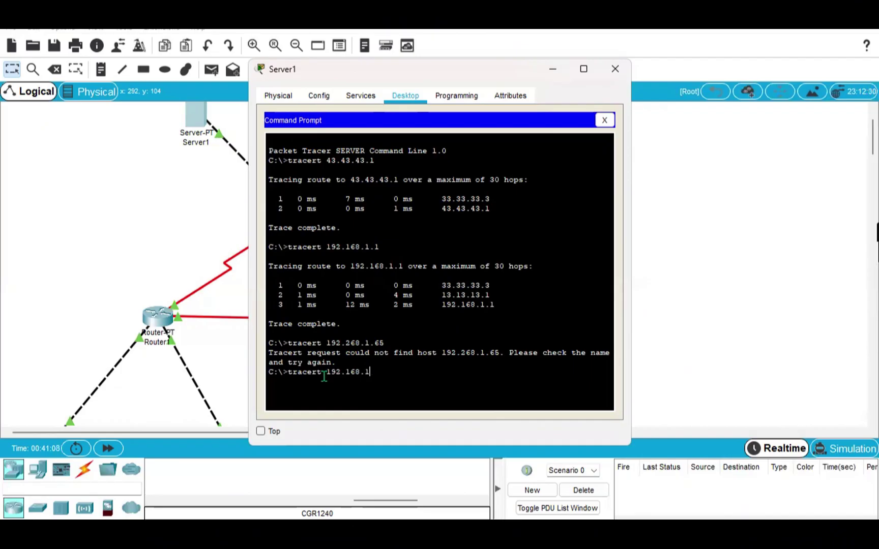
text(.65)
key(Return)
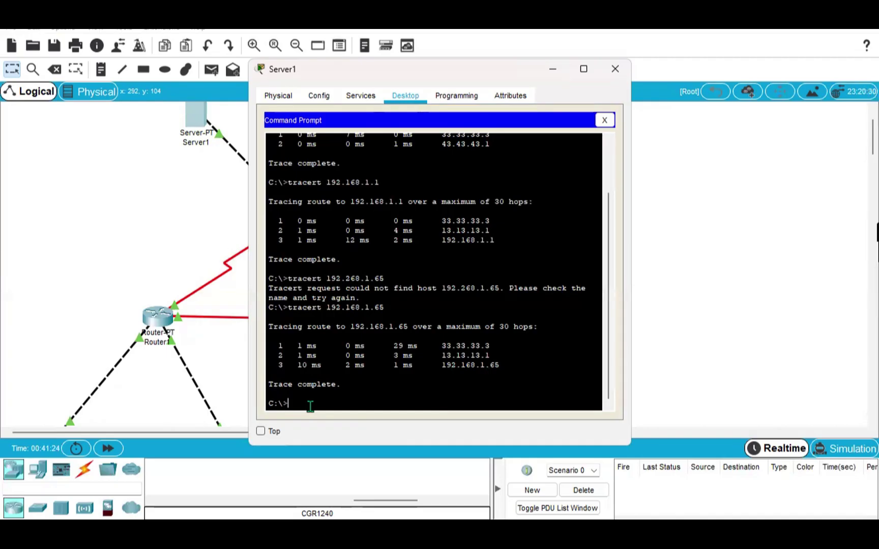
- Run tracert 192.168.1.253 from Server1, review all of its trace outputs and close the Server1 window
text(tracert 192.168.)
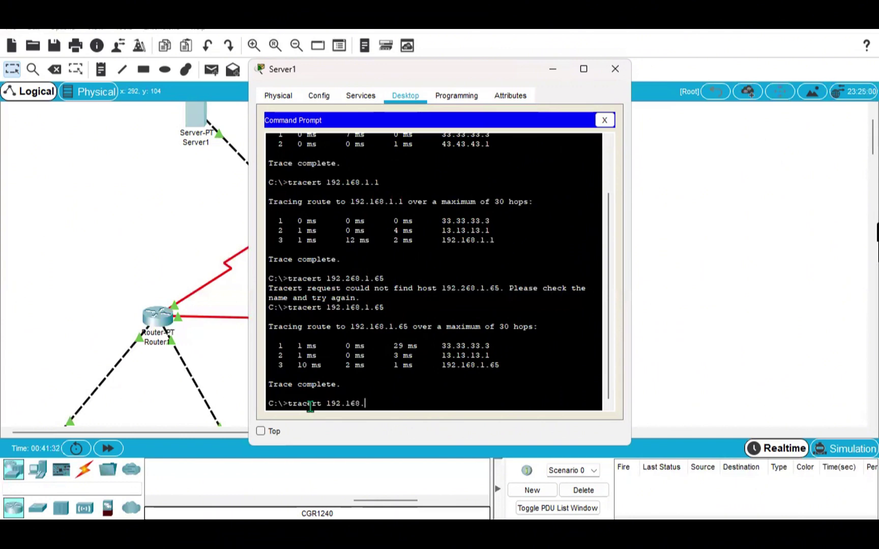
text(1.253)
key(Return)
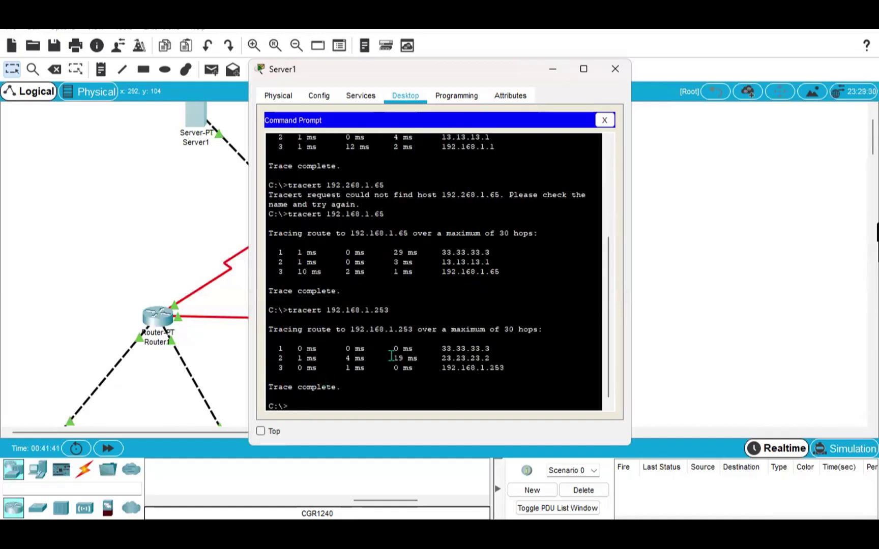
scroll(444, 362, up, 5)
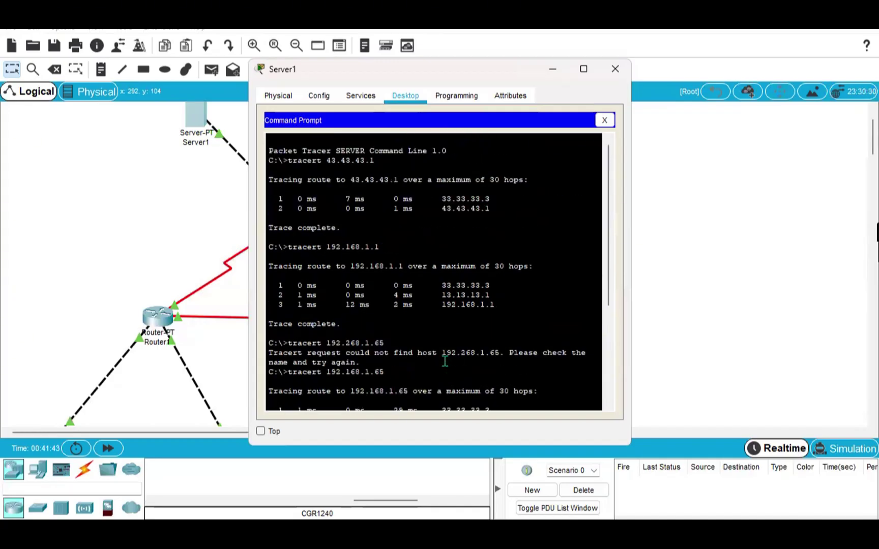
scroll(445, 362, down, 5)
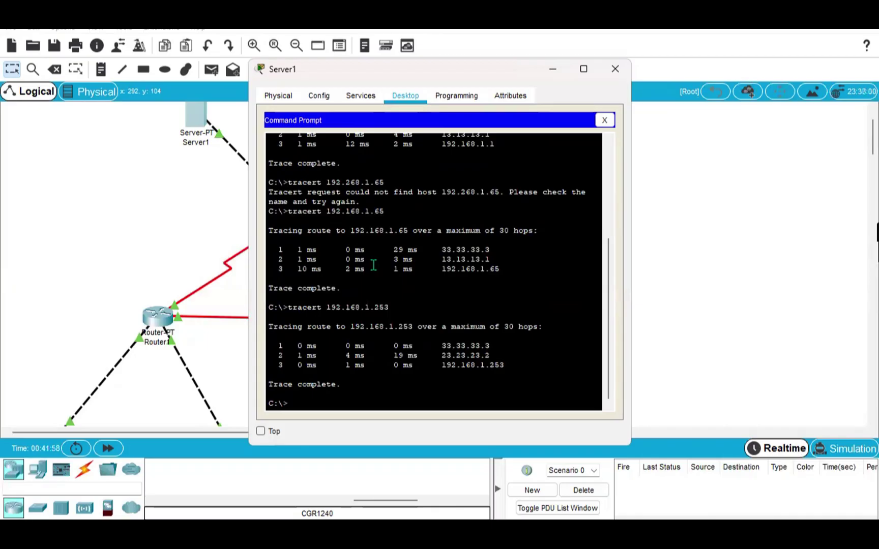
click(615, 68)
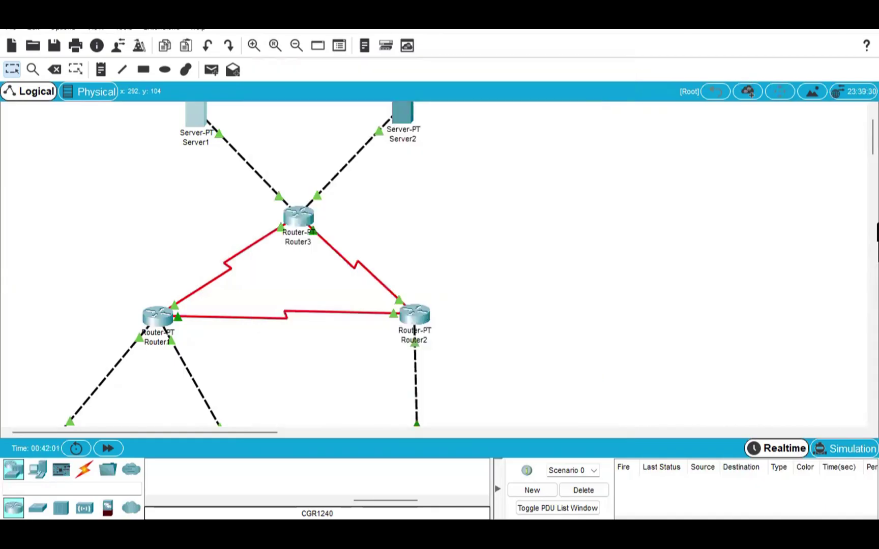
- Check the broken R1-R3 path scenario in the lab guide and delete the serial link between Router1 and Router3
click(389, 467)
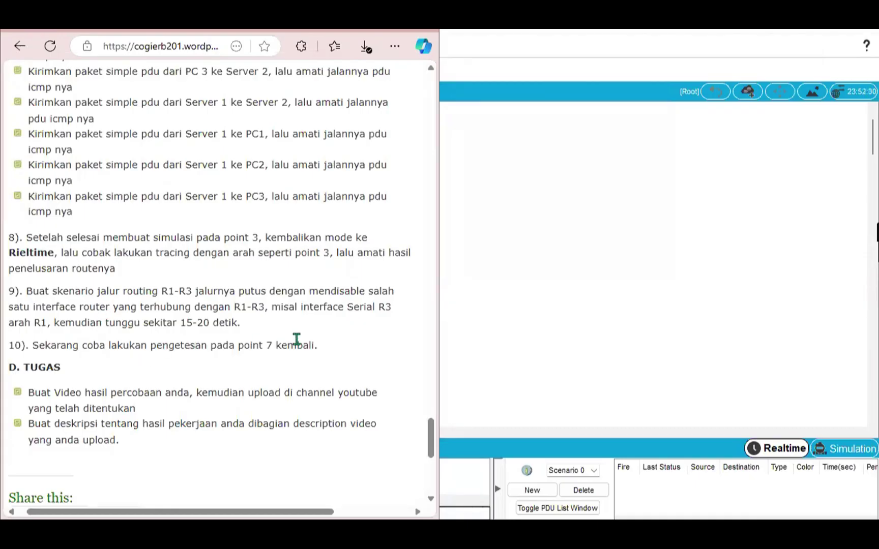
scroll(292, 350, up, 1)
click(468, 291)
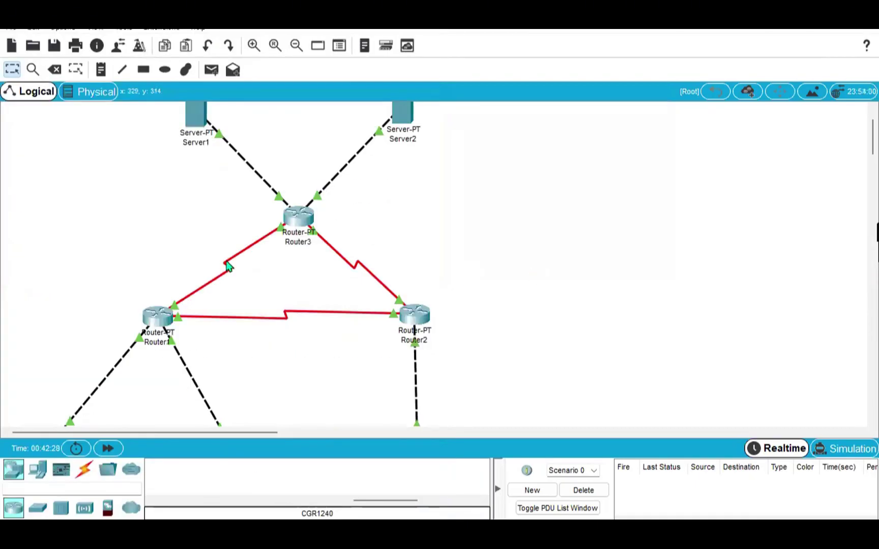
mouse_move(226, 263)
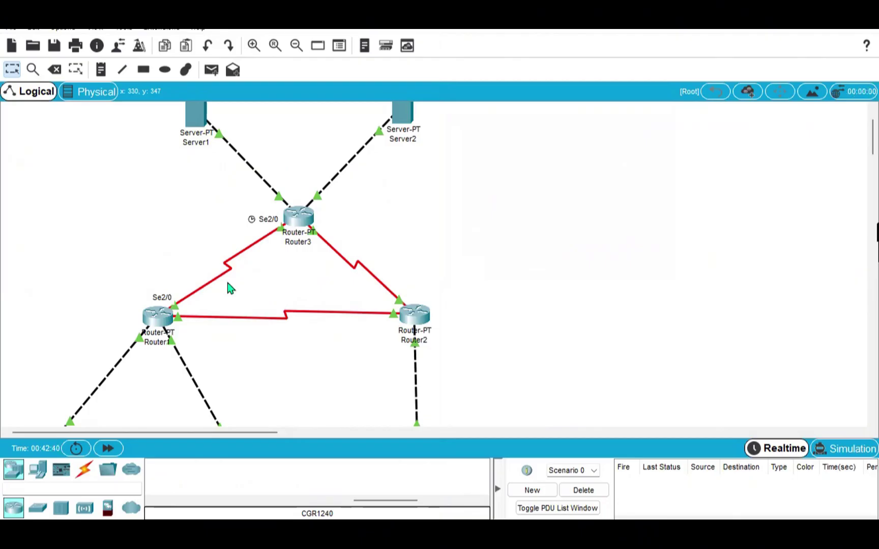
click(56, 73)
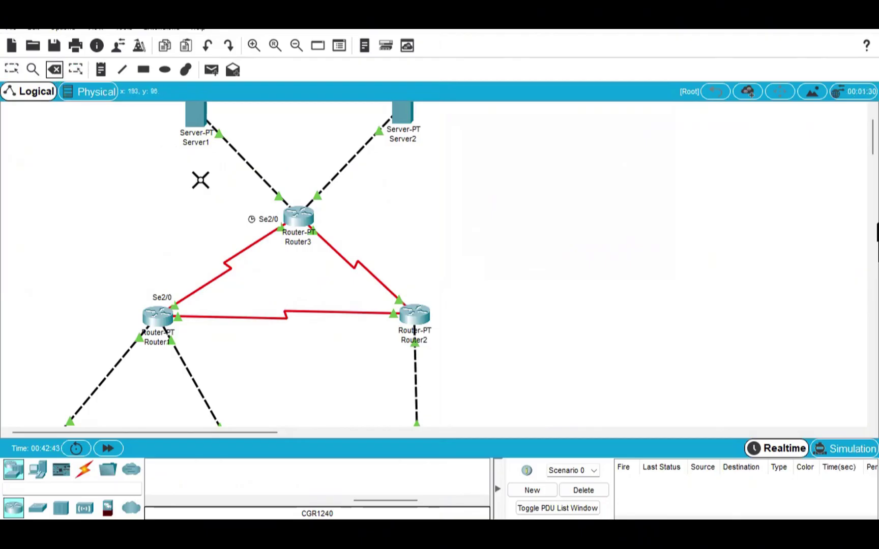
click(232, 257)
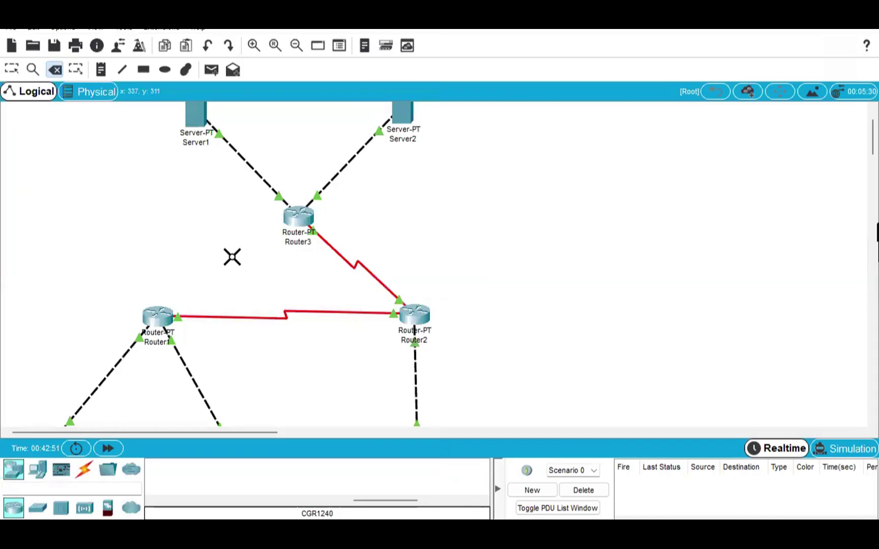
- Switch to Simulation mode and limit the event list filter to ICMP only
click(838, 453)
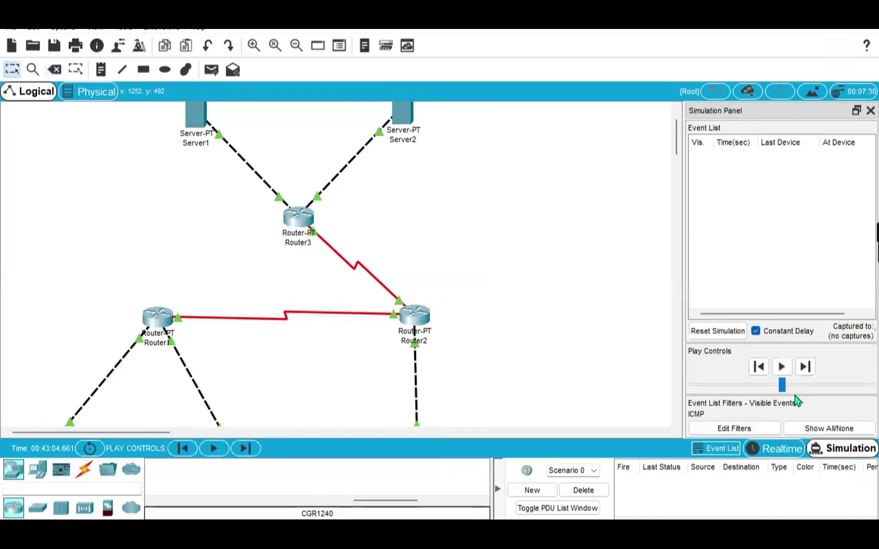
click(797, 432)
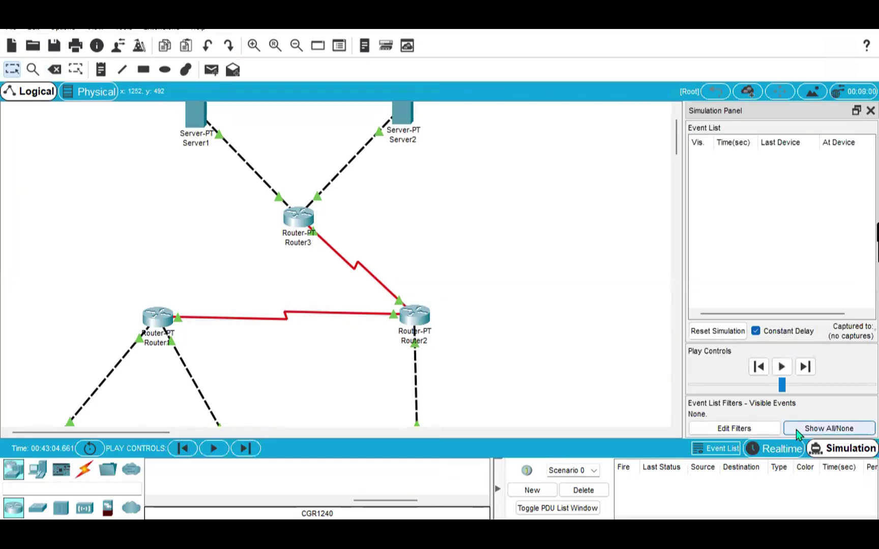
click(737, 429)
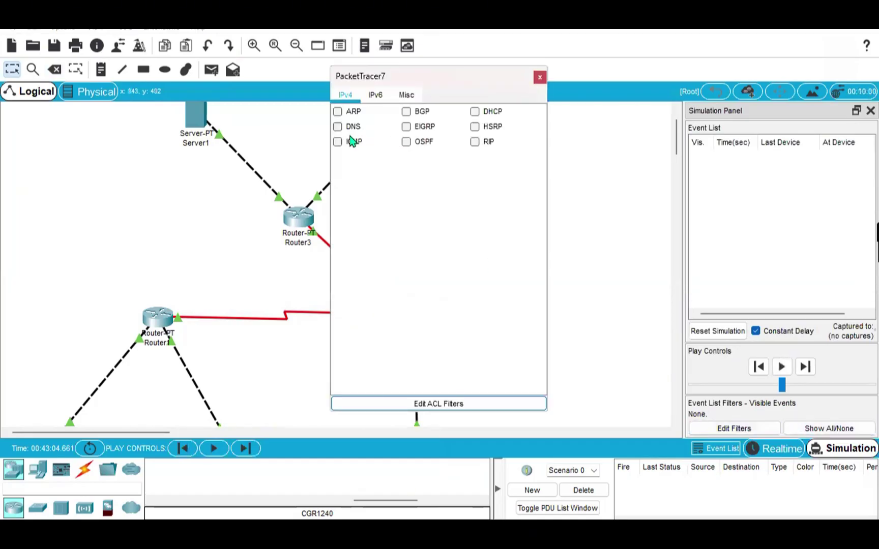
click(338, 142)
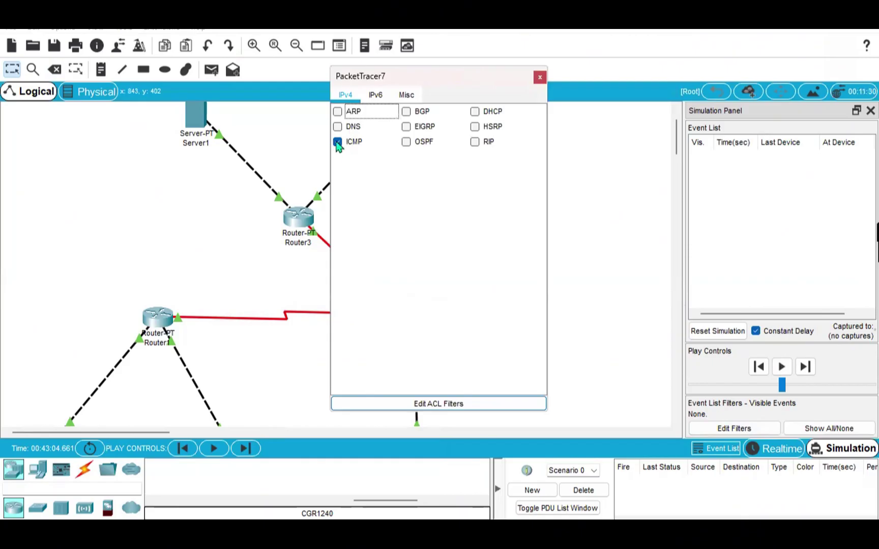
click(539, 79)
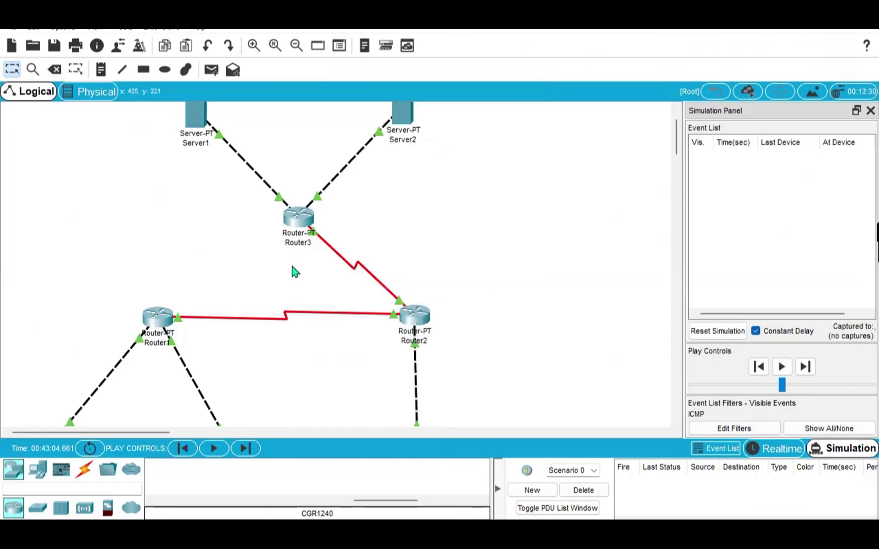
- Add a simple PDU from PC1 to PC65
scroll(294, 271, down, 5)
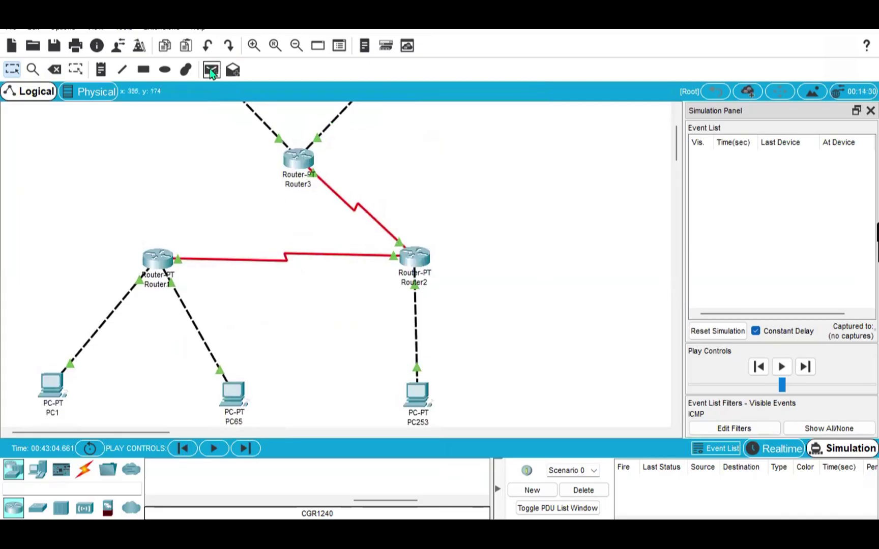
click(211, 71)
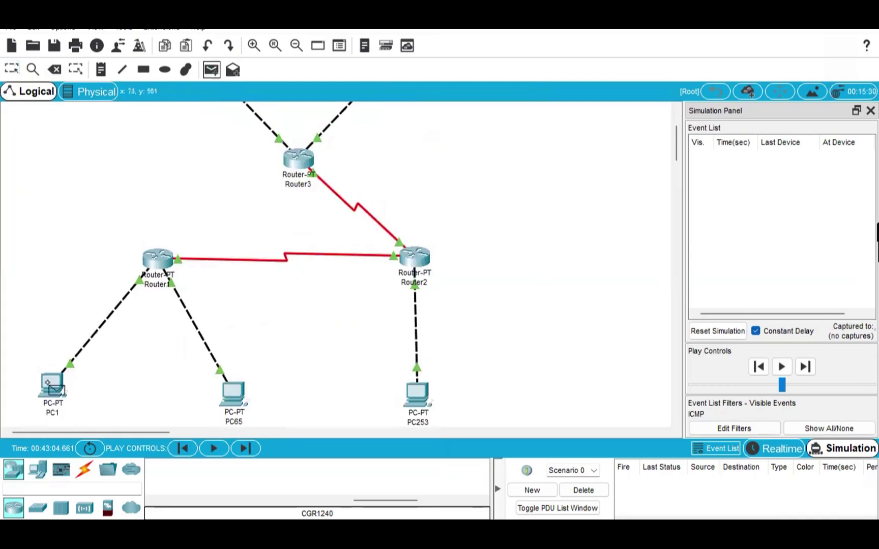
click(48, 384)
click(234, 397)
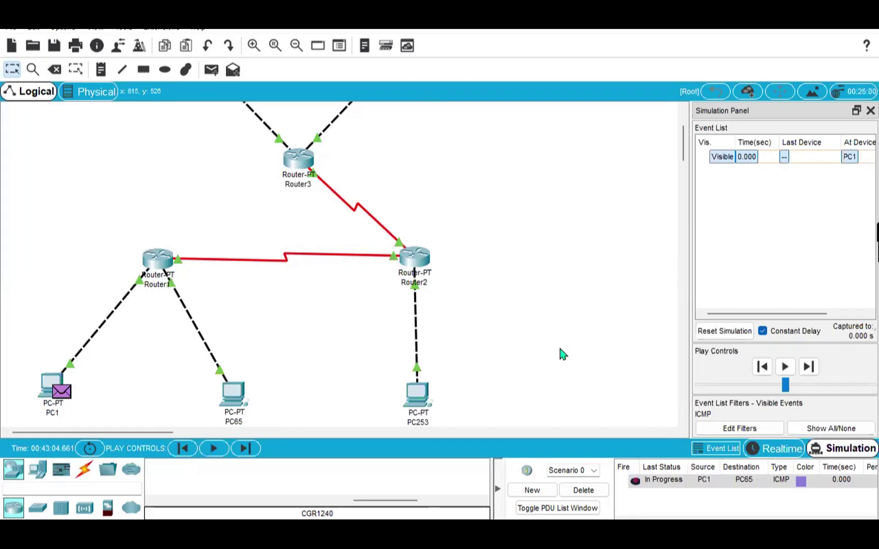
- Step the simulation forward until the PDU has returned to PC1, and delete the scenario
click(808, 367)
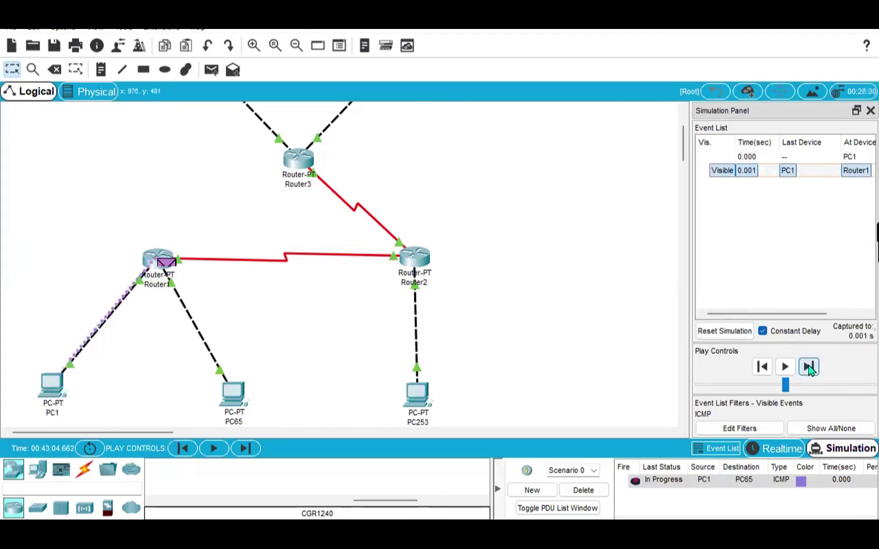
click(808, 367)
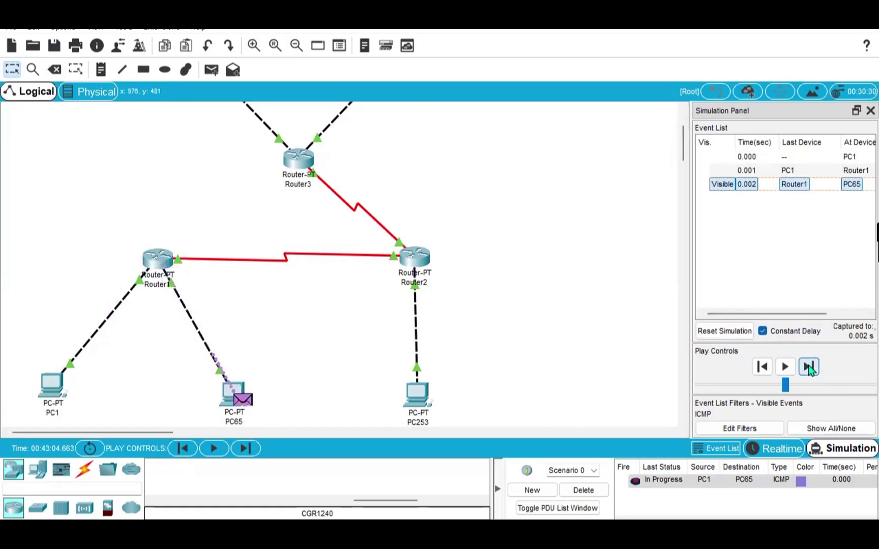
click(809, 367)
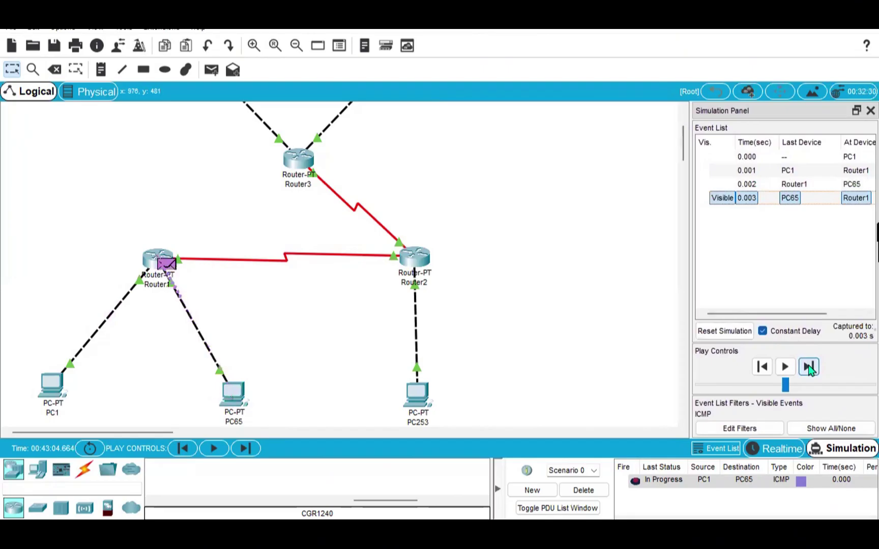
click(808, 367)
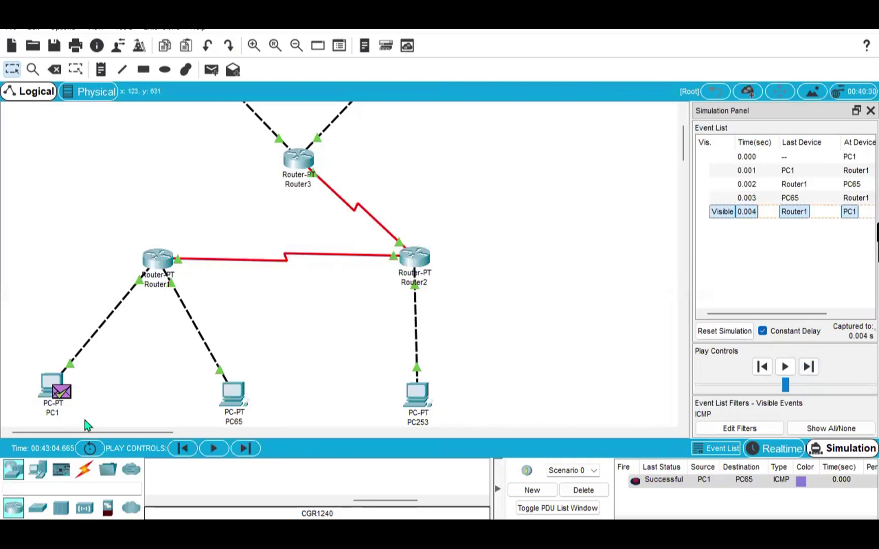
click(582, 490)
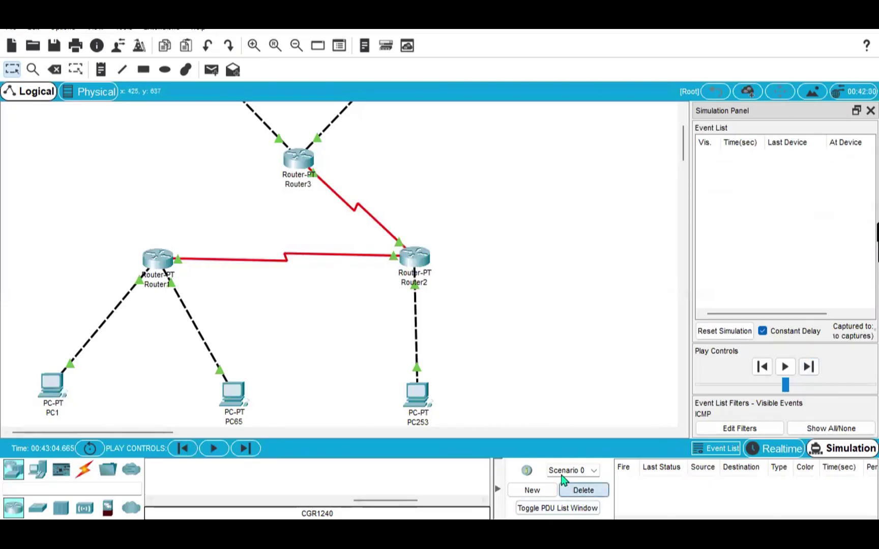
- Add a simple PDU from PC1 to PC253
click(211, 70)
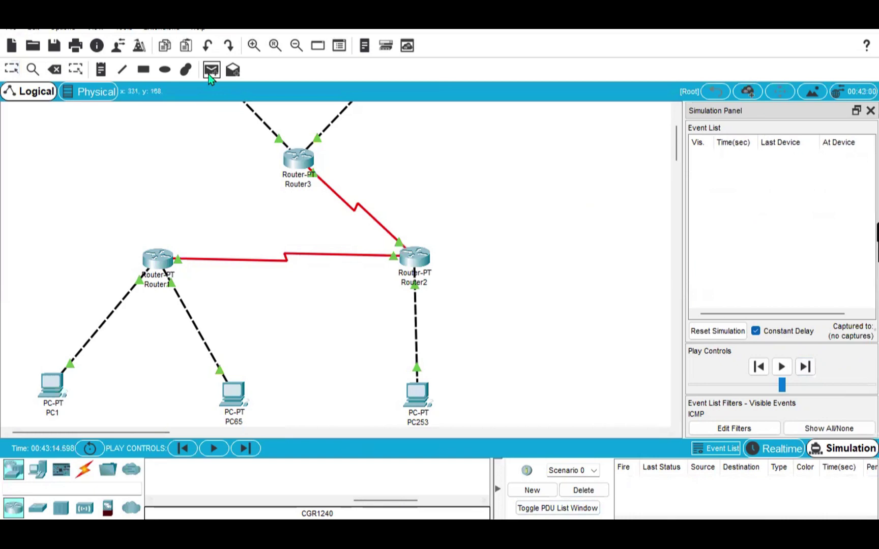
click(50, 389)
click(419, 395)
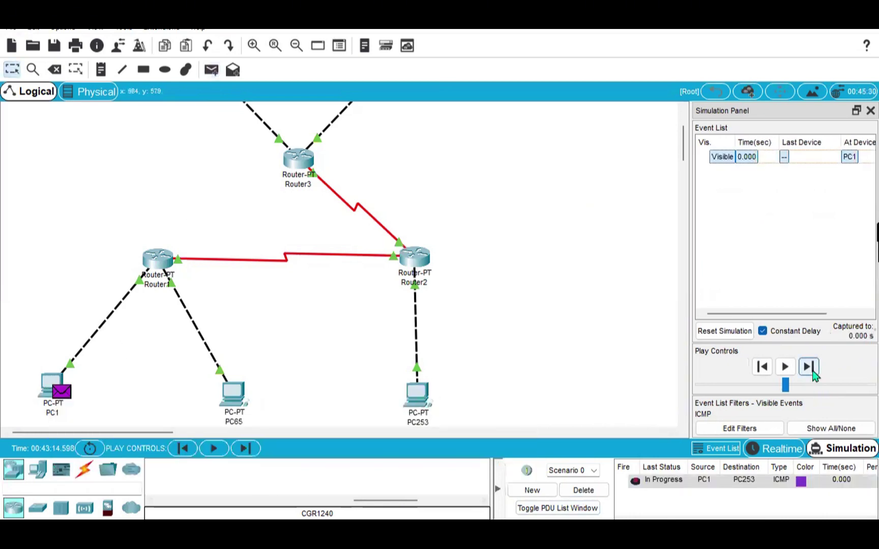
- Step the simulation forward until the PC253 reply has returned to PC1, and delete the scenario
click(811, 370)
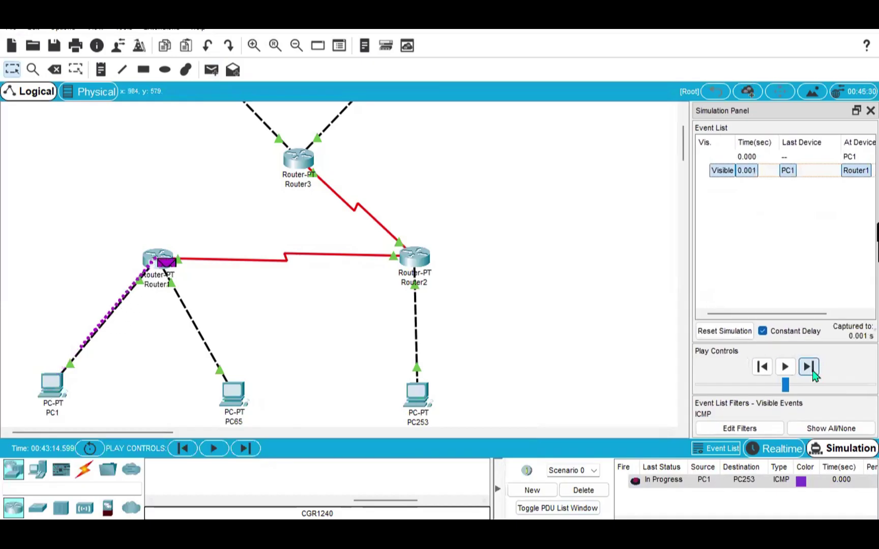
click(808, 368)
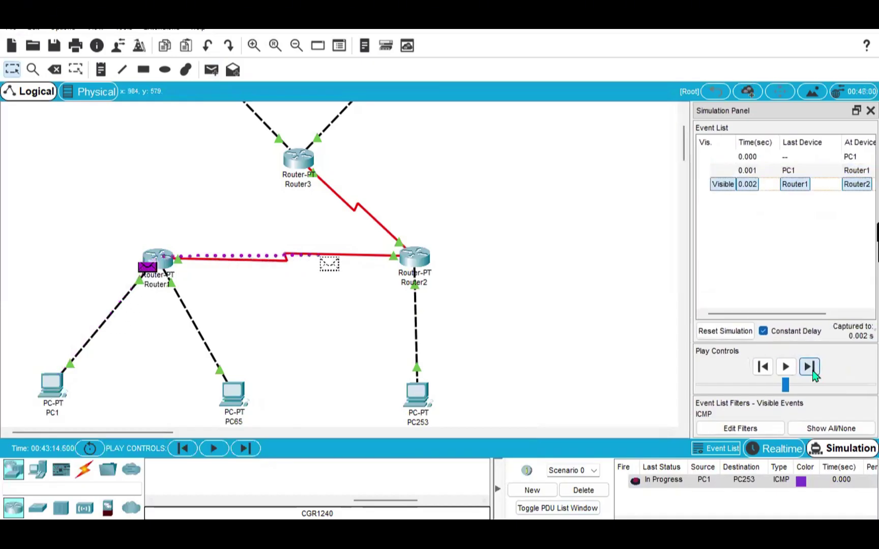
click(808, 367)
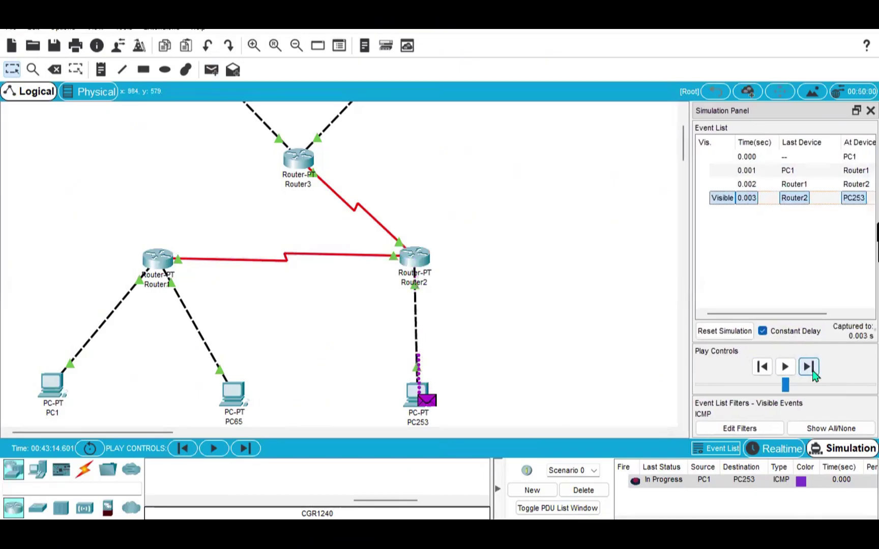
click(809, 368)
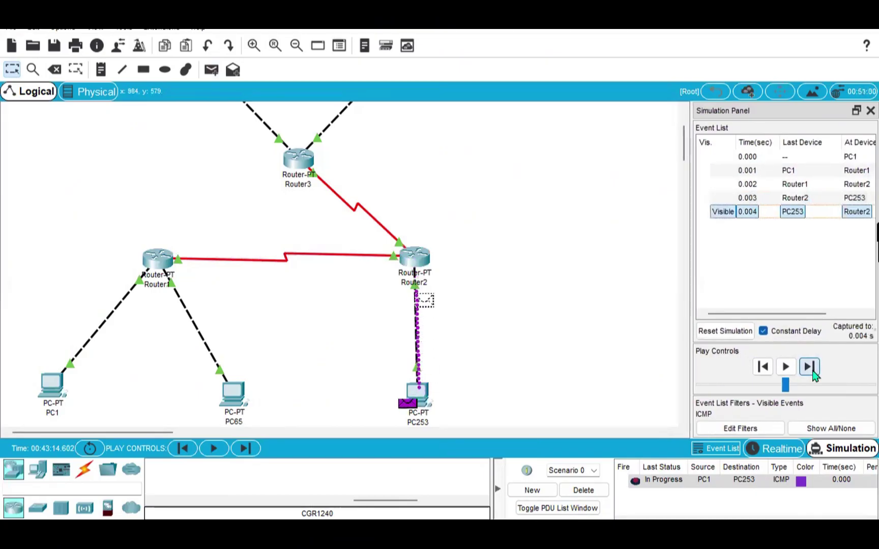
click(809, 368)
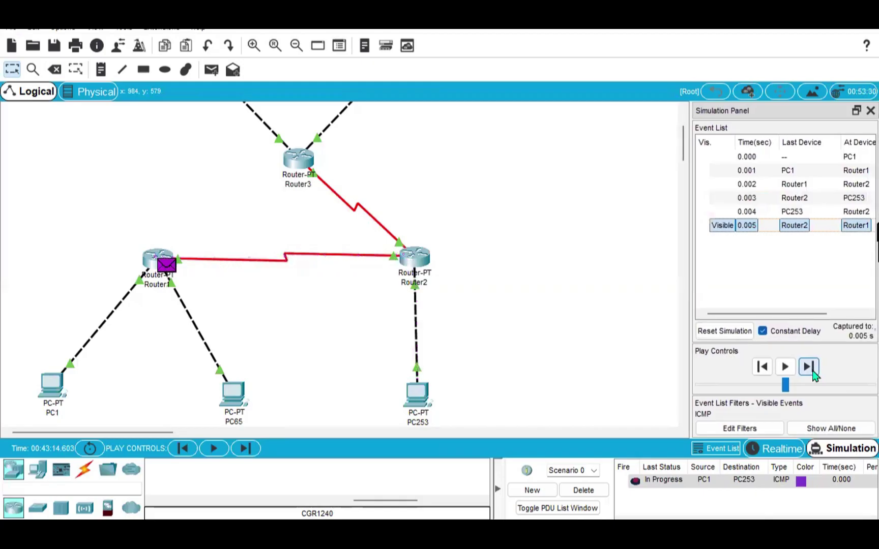
click(812, 373)
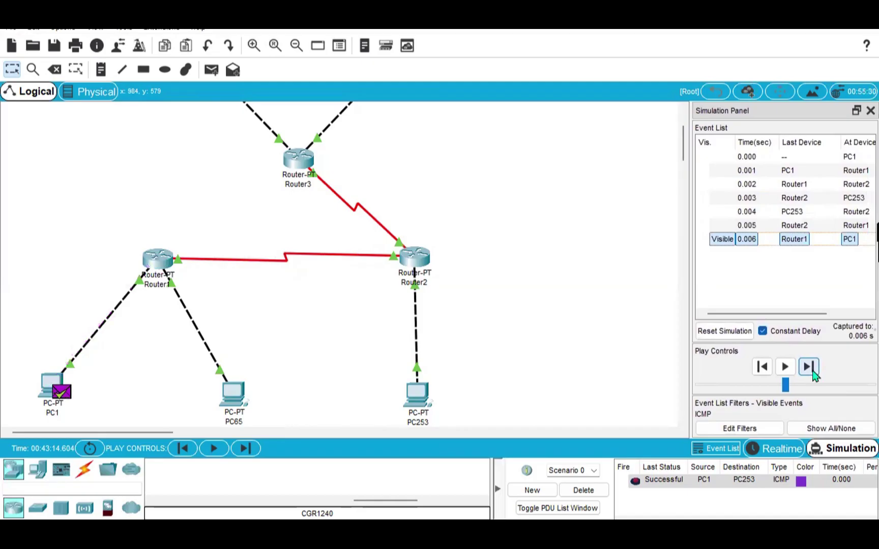
click(583, 490)
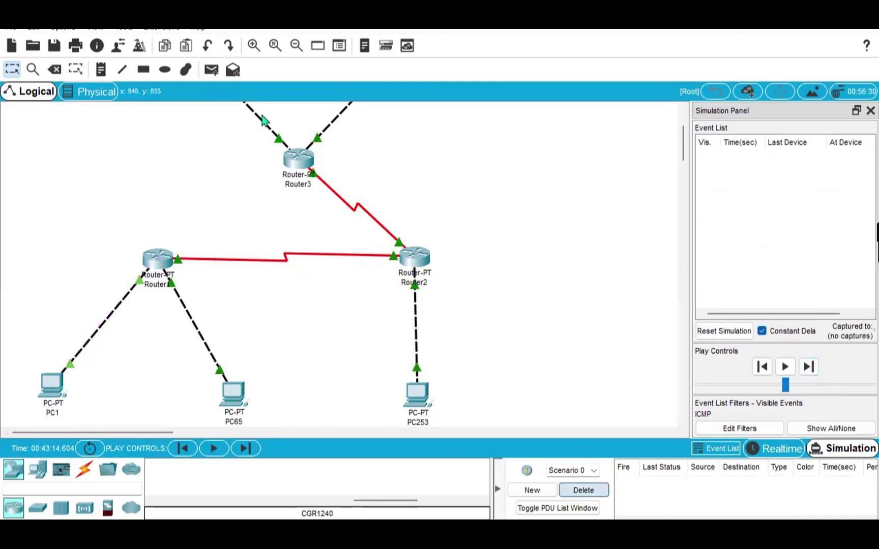
- Add a simple PDU from PC1 to Server1
click(213, 72)
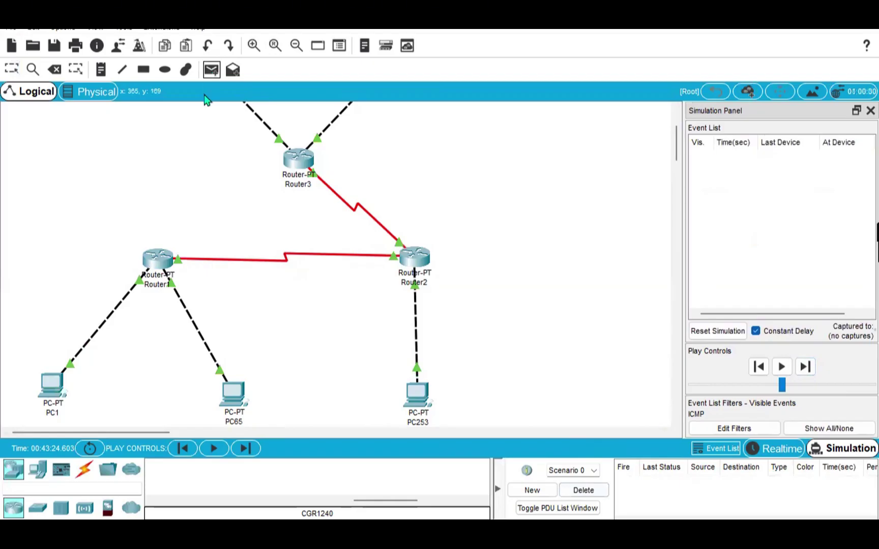
click(52, 390)
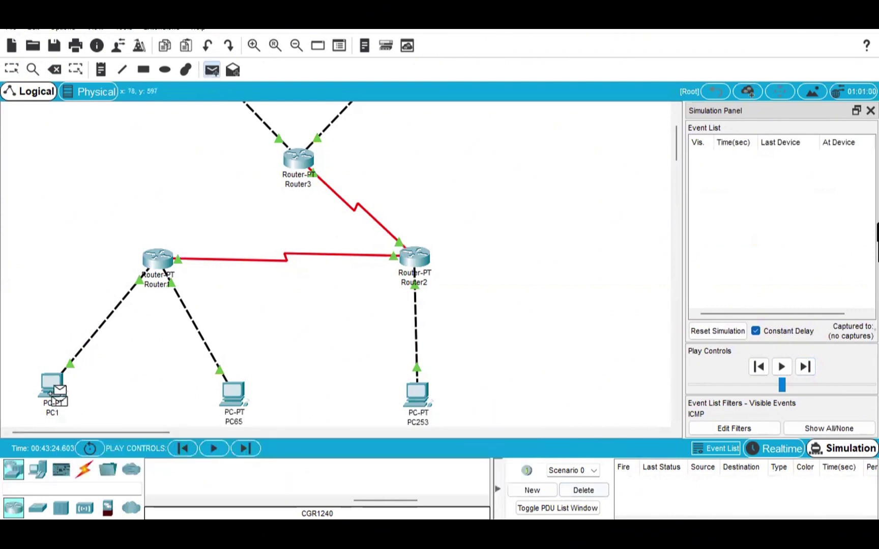
scroll(102, 289, up, 4)
click(196, 165)
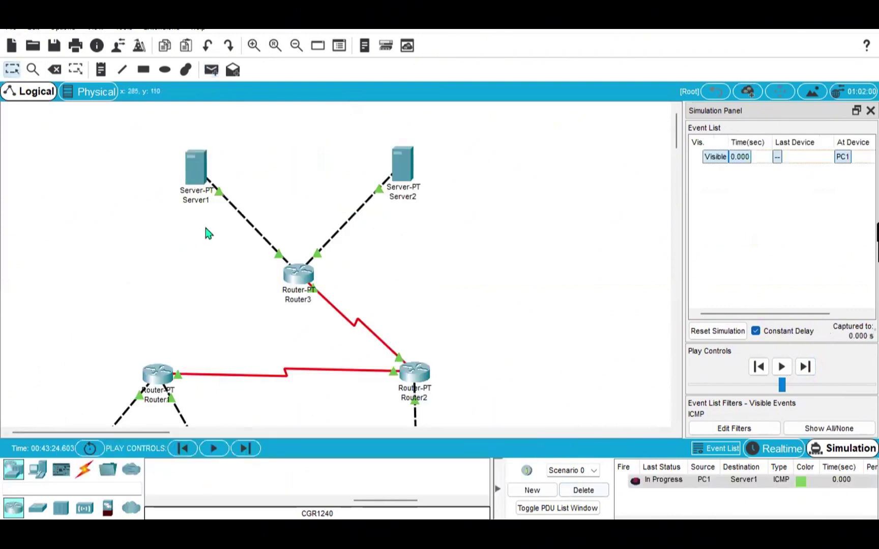
- Step the simulation forward until the PDU from PC1 reaches Server1 by way of Router1, Router2 and Router3
scroll(232, 361, down, 7)
scroll(232, 361, up, 5)
scroll(232, 361, down, 1)
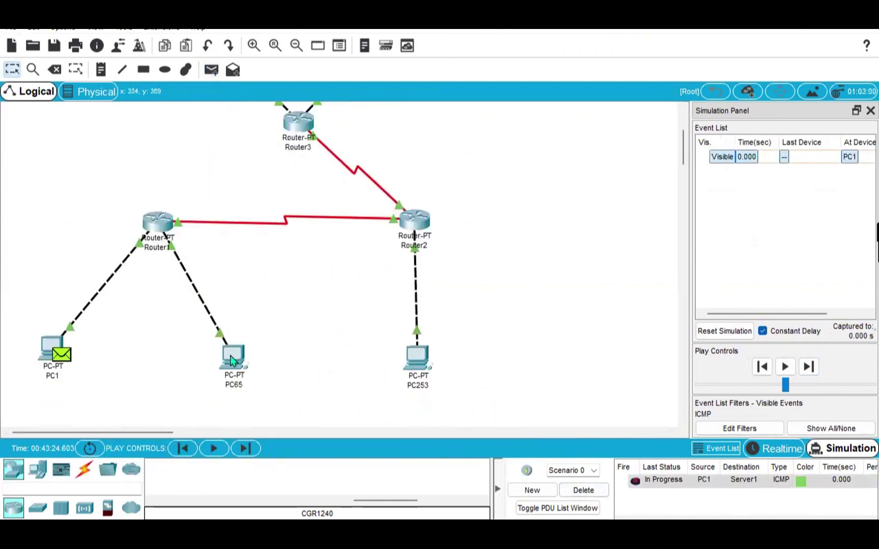
click(808, 367)
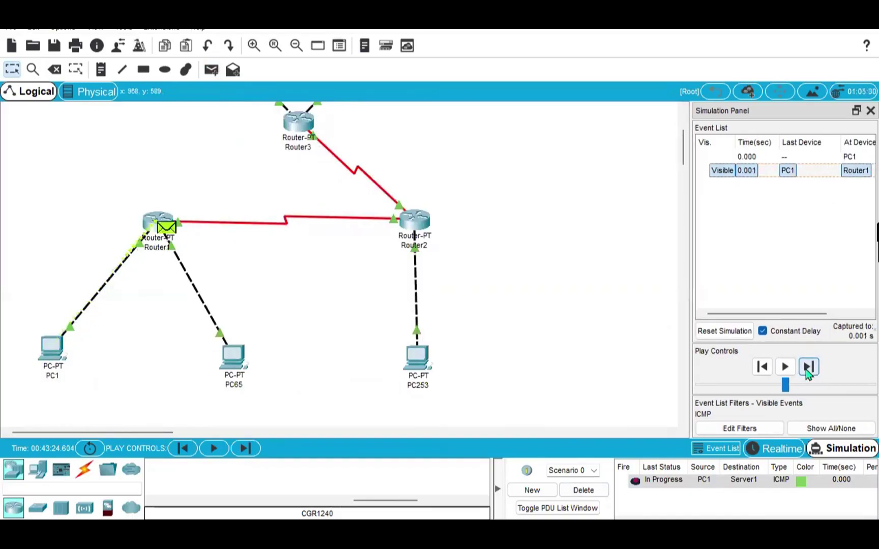
click(807, 368)
scroll(225, 348, up, 5)
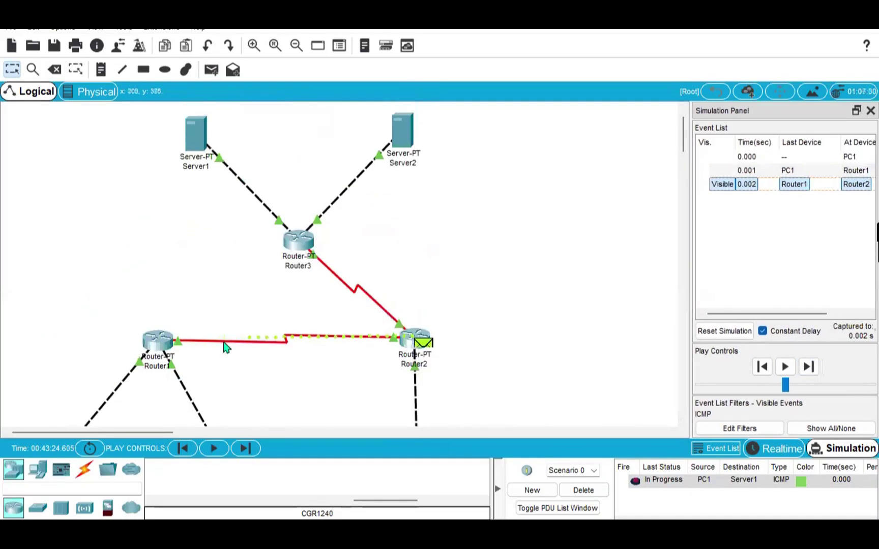
click(808, 367)
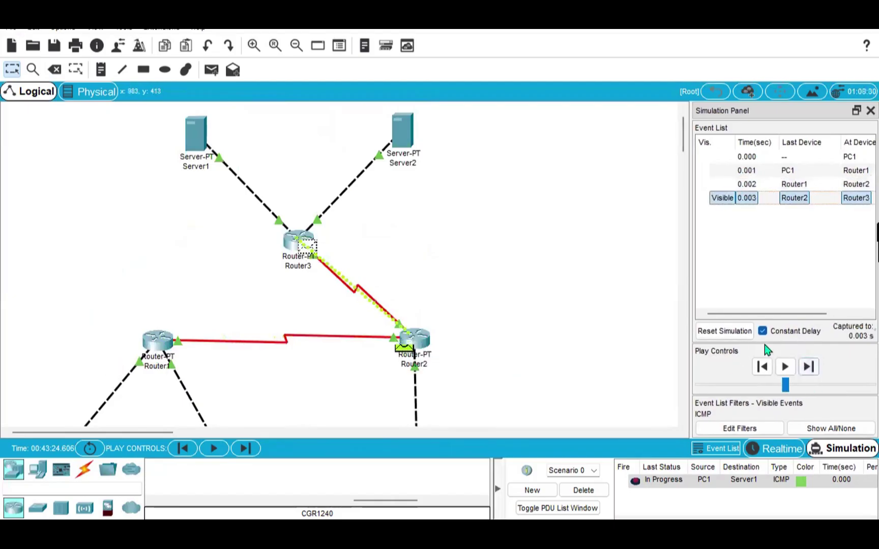
click(809, 368)
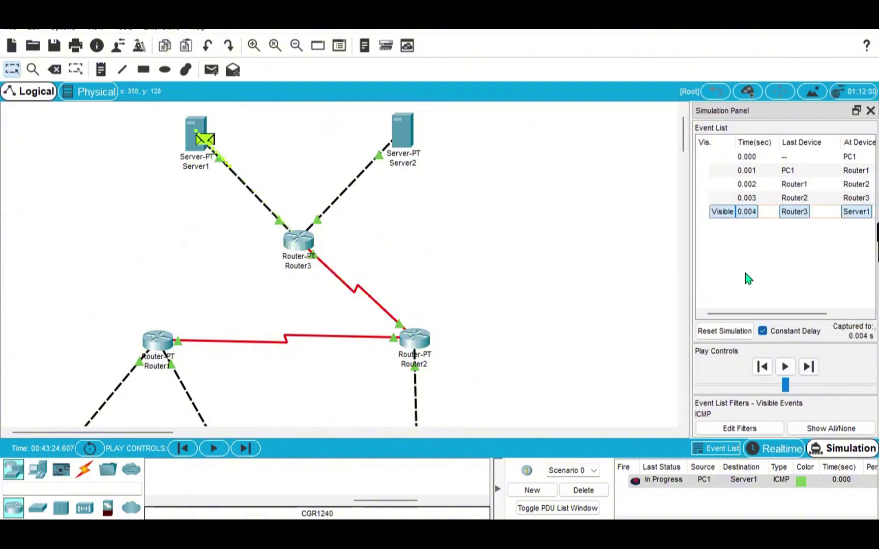
- Step the simulation forward until the Server1 reply has returned to PC1, and delete the scenario
click(810, 367)
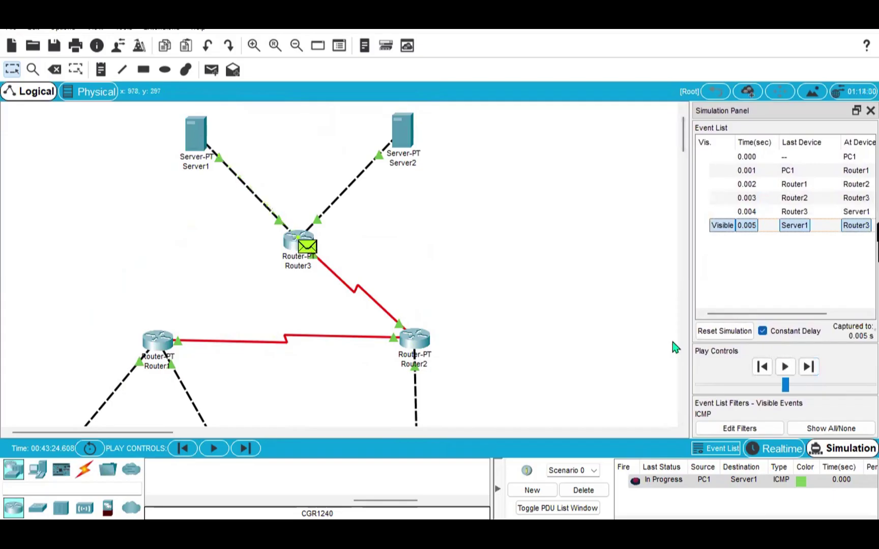
click(809, 368)
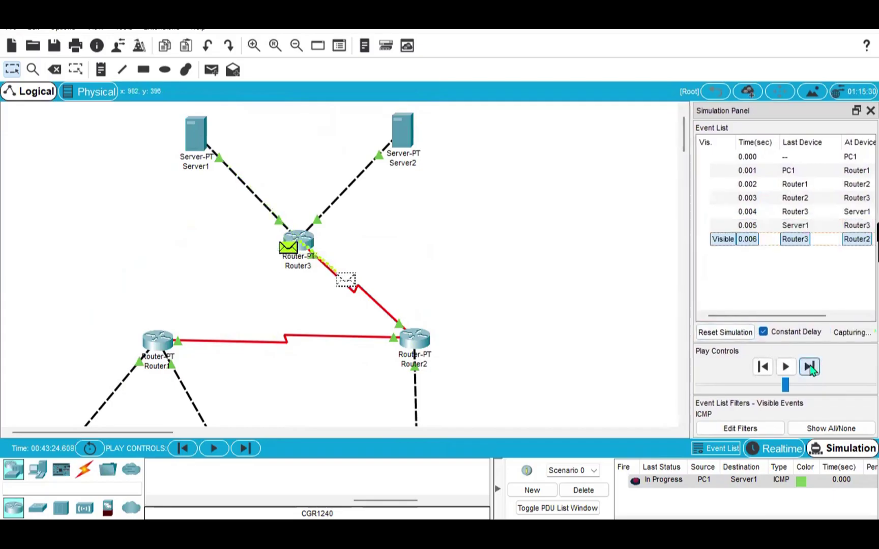
scroll(617, 366, down, 3)
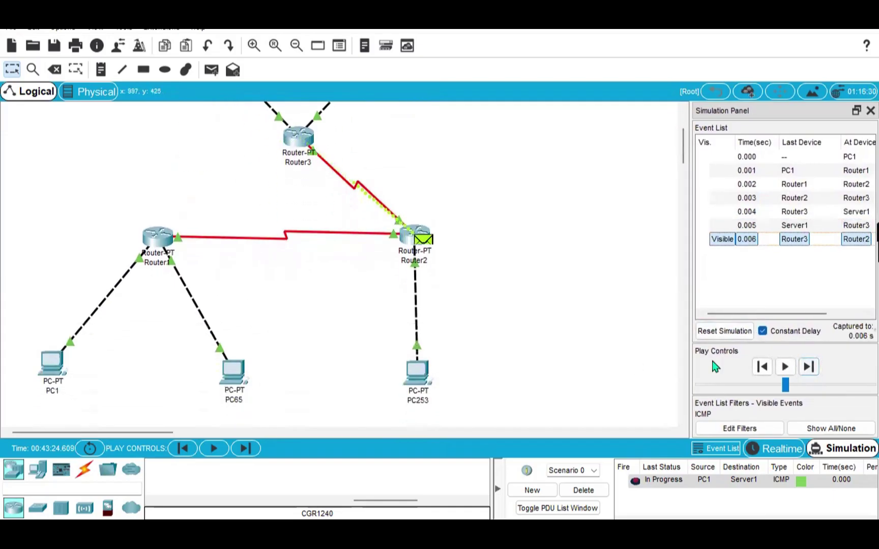
click(812, 370)
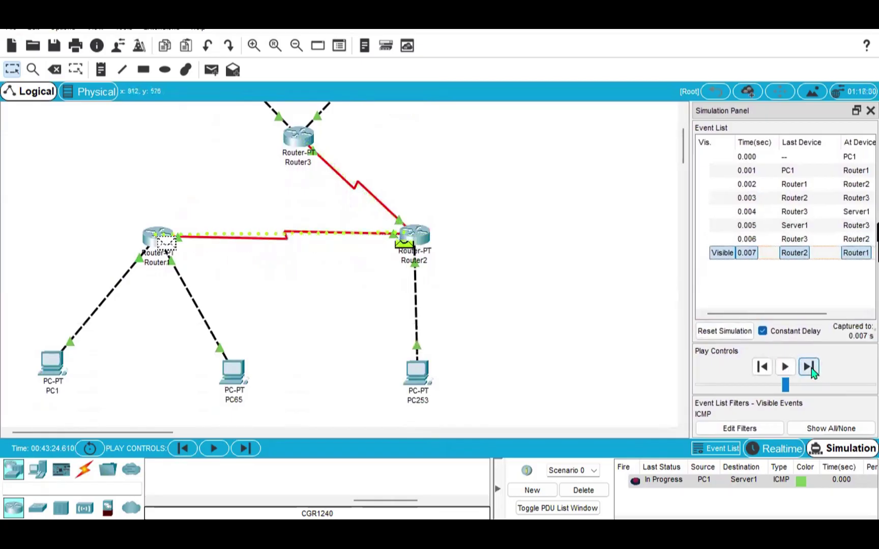
click(810, 370)
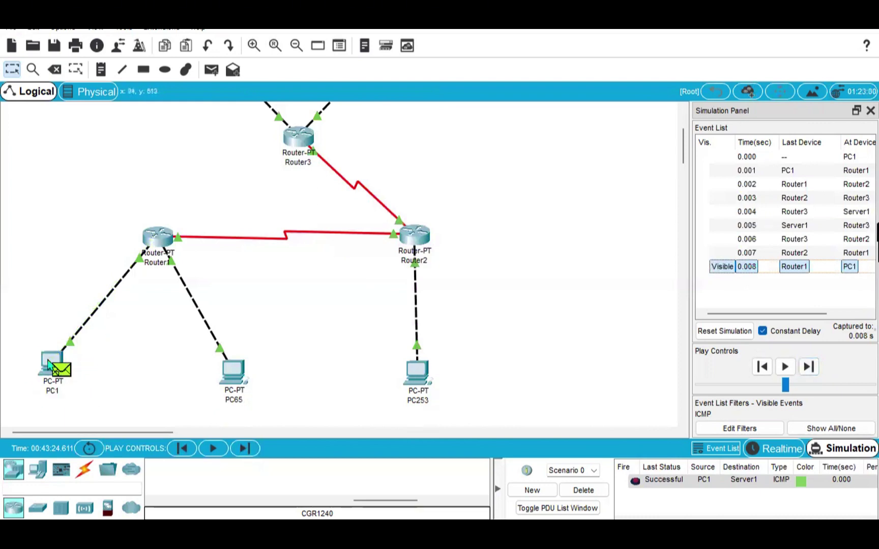
click(583, 491)
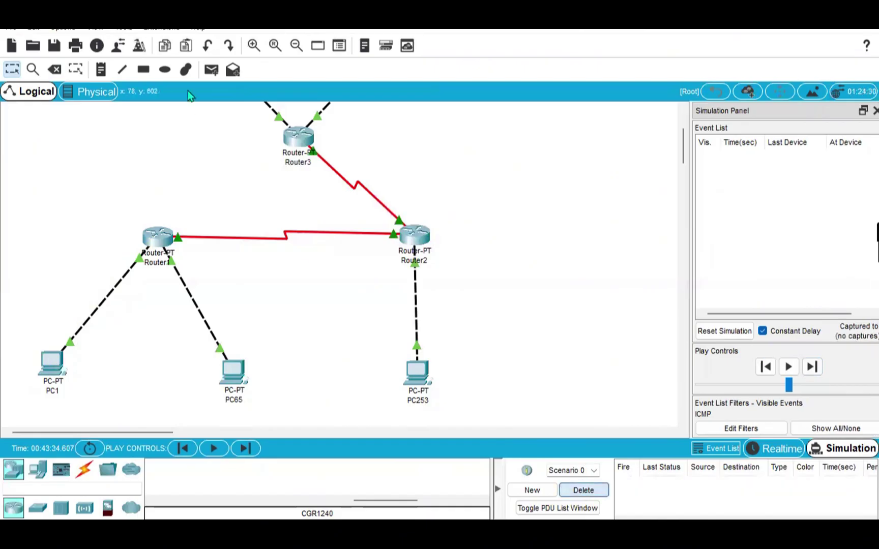
- Add a simple PDU from PC1 to Server2
click(211, 70)
click(52, 363)
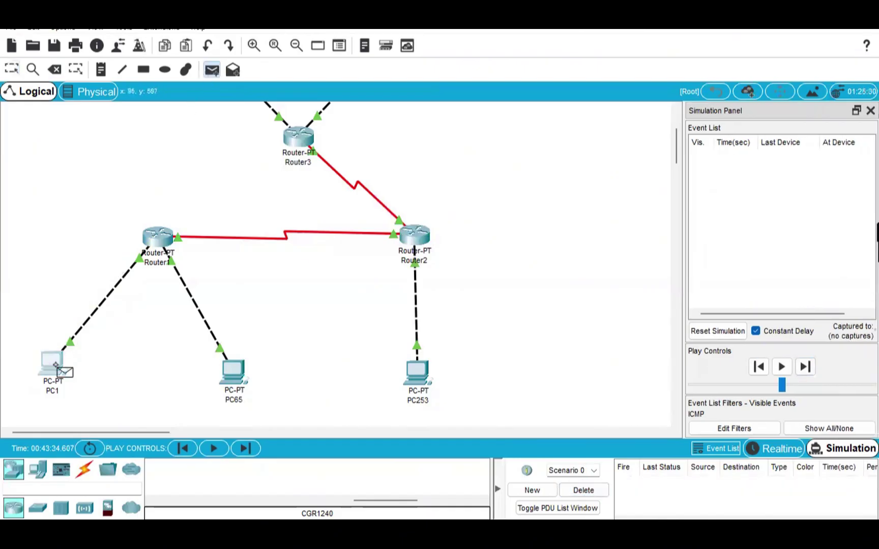
scroll(336, 204, up, 3)
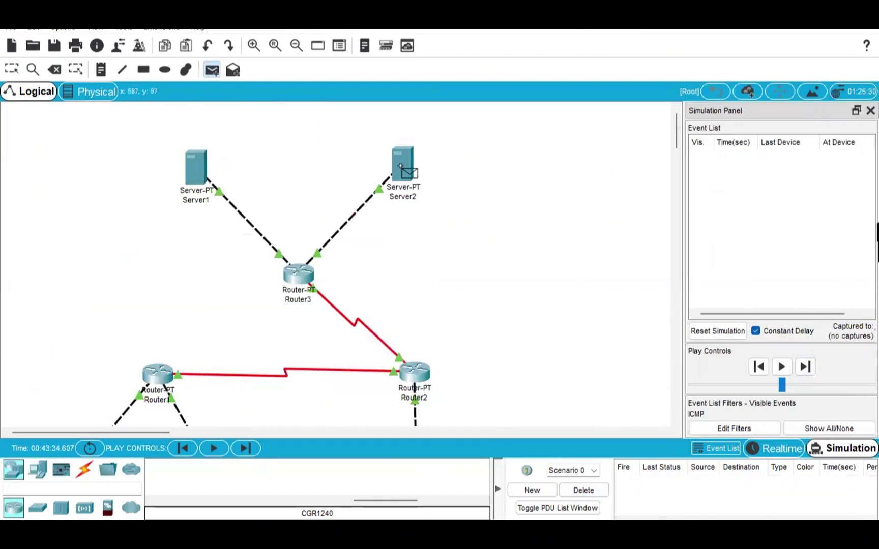
click(402, 168)
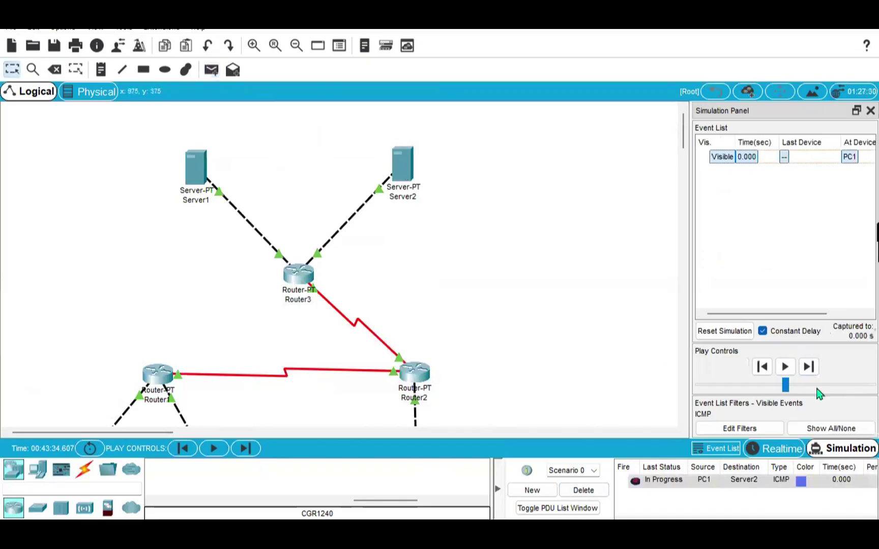
- Step the simulation forward until the PDU from PC1 reaches Server2 by way of Router1, Router2 and Router3
click(809, 368)
scroll(477, 349, down, 4)
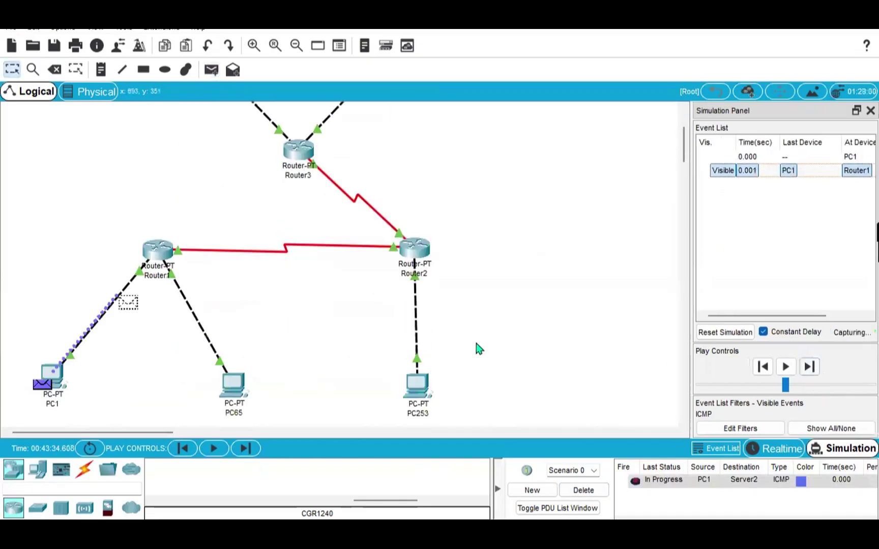
scroll(477, 349, up, 4)
click(808, 369)
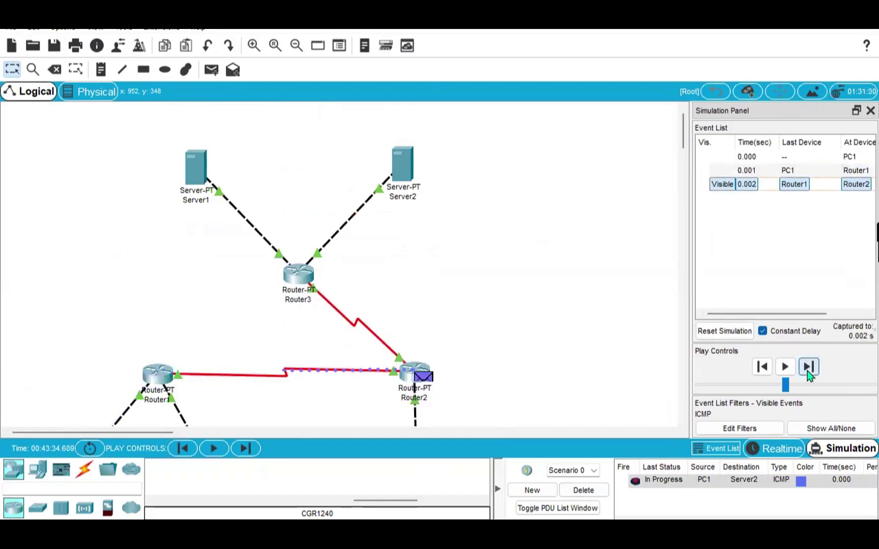
click(809, 371)
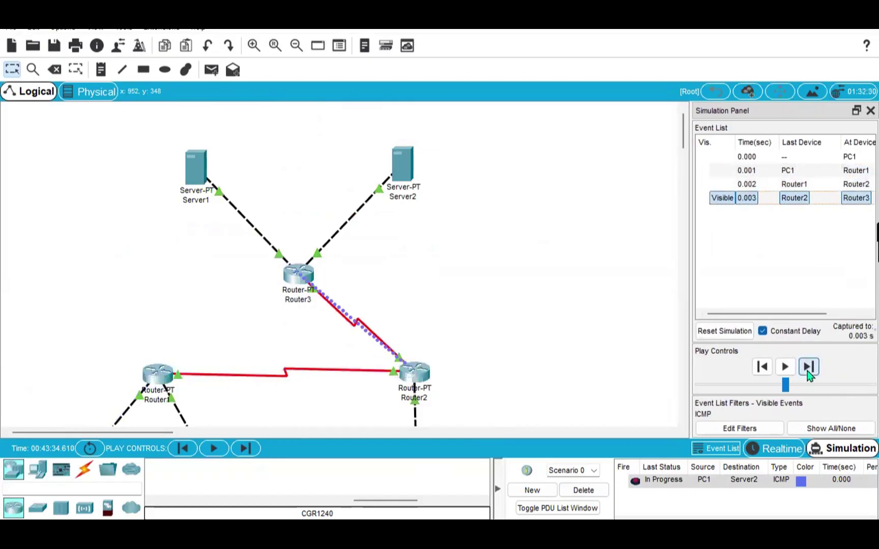
click(809, 371)
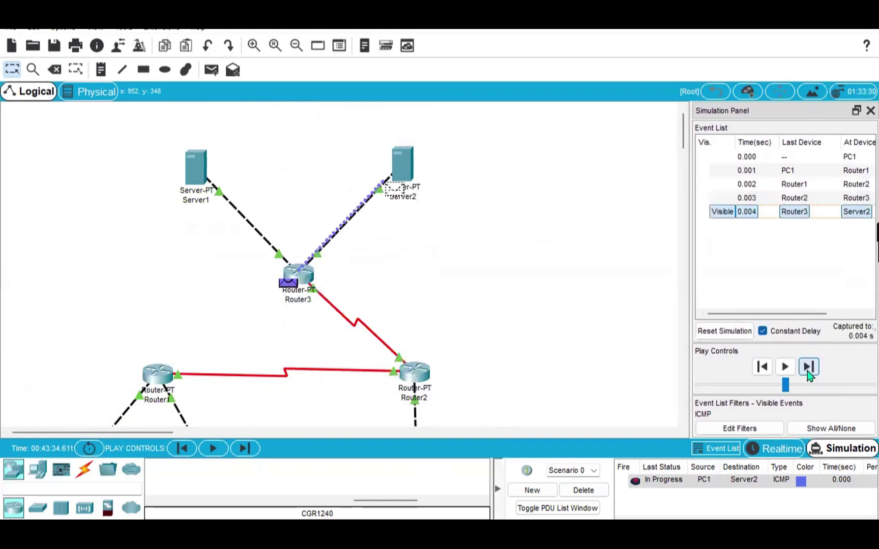
- Step the simulation forward until the Server2 reply has returned to PC1
click(809, 370)
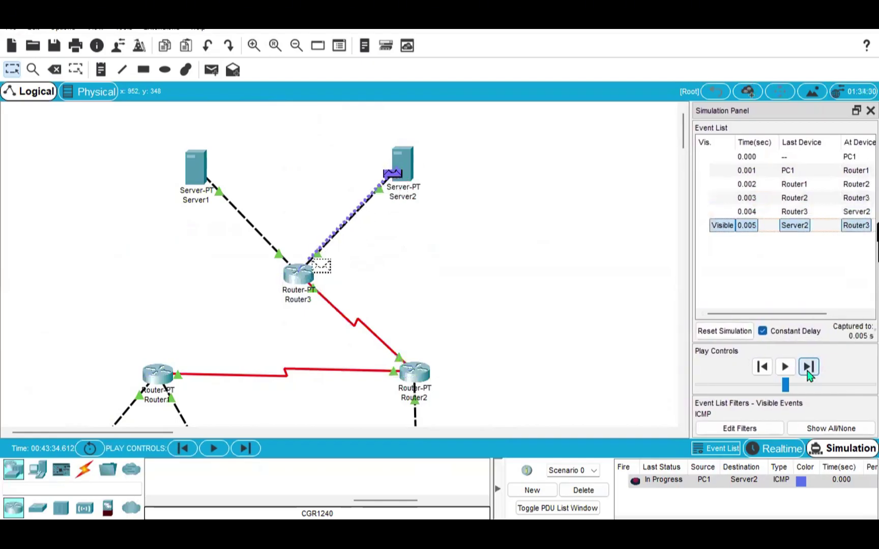
click(809, 370)
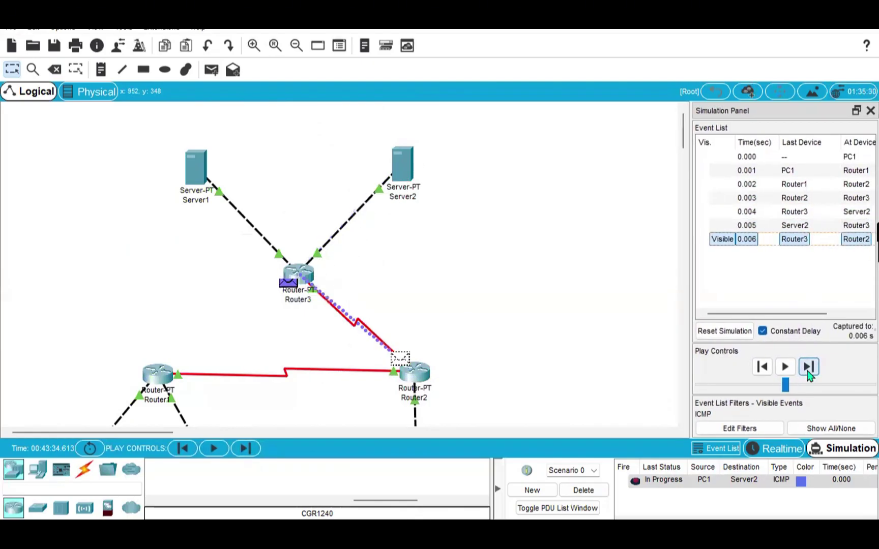
click(809, 370)
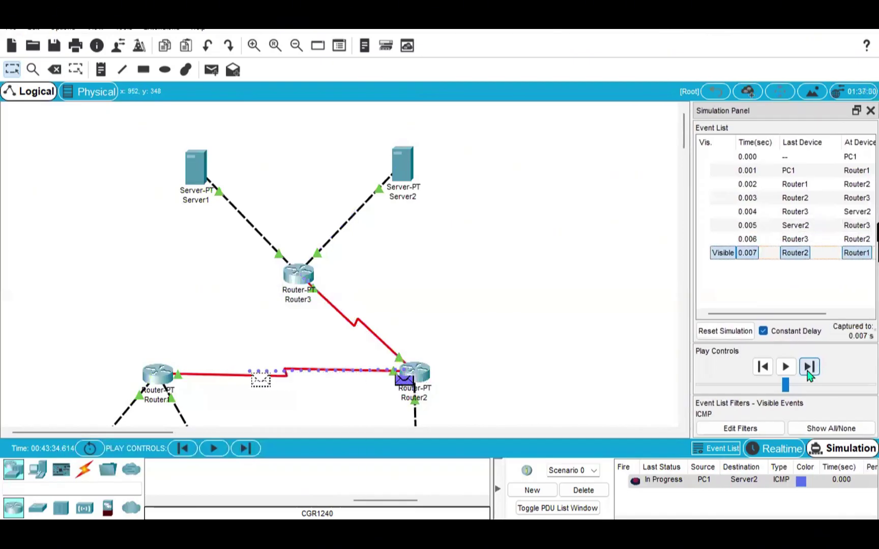
click(808, 370)
scroll(615, 332, down, 5)
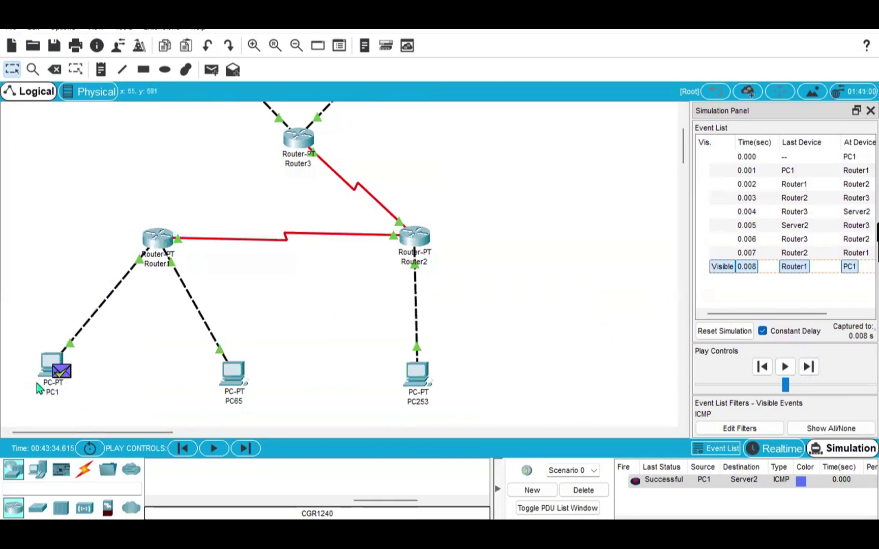
mouse_move(56, 395)
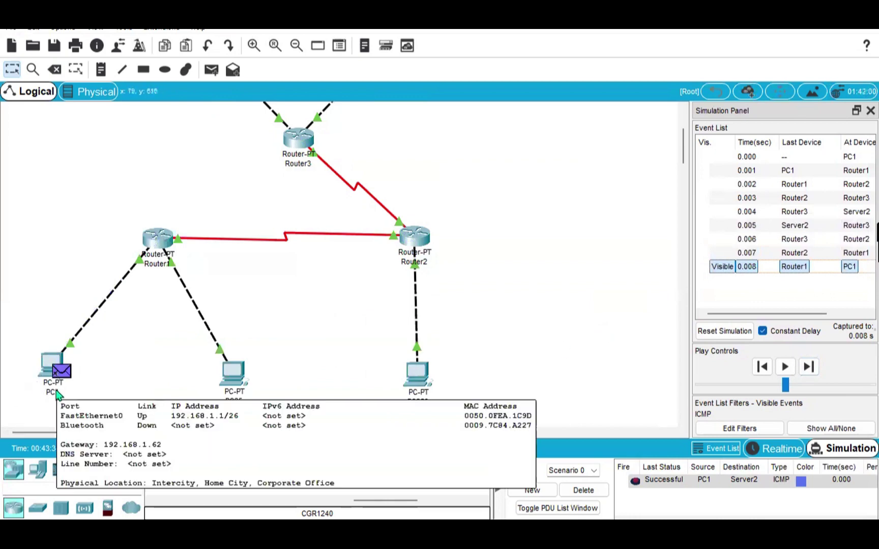
- Delete the current scenario and add a simple PDU from PC253 to PC1
click(590, 491)
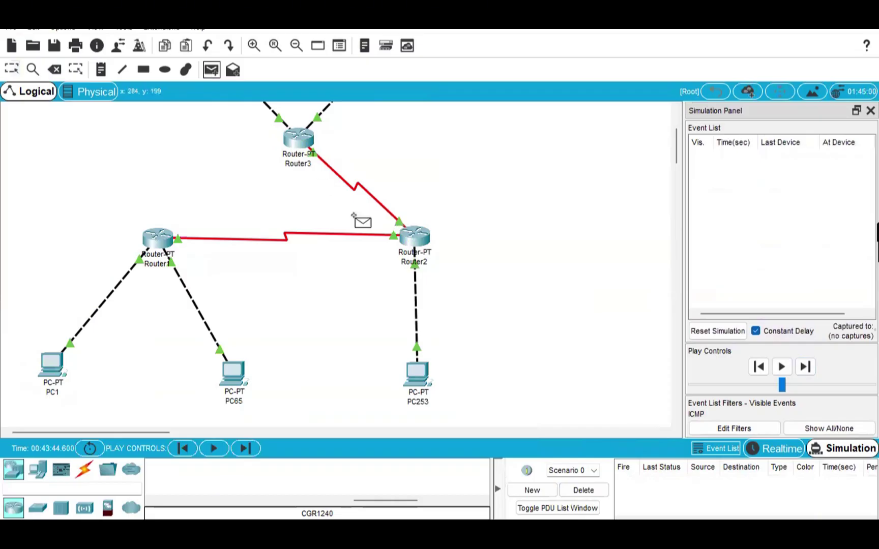
click(413, 378)
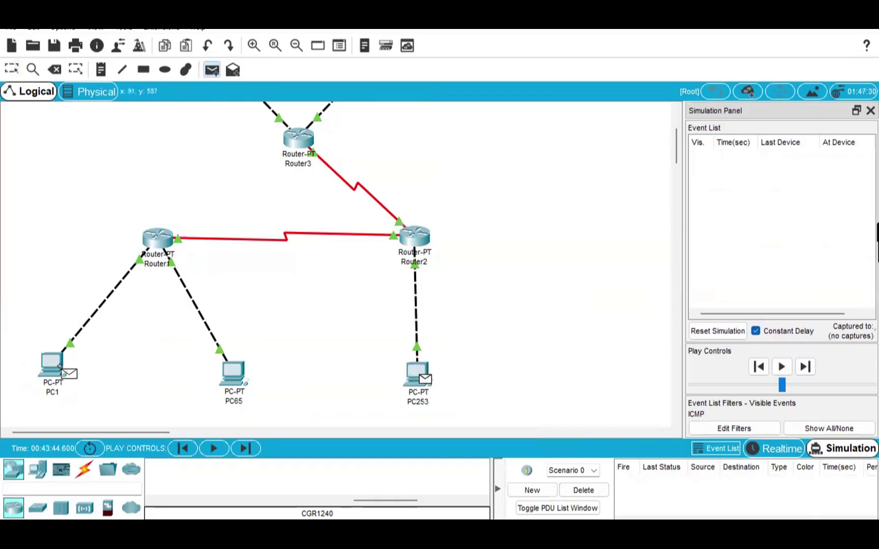
click(59, 365)
- Step the simulation forward until the PDU has reached PC1 and its reply has returned to PC253
click(808, 370)
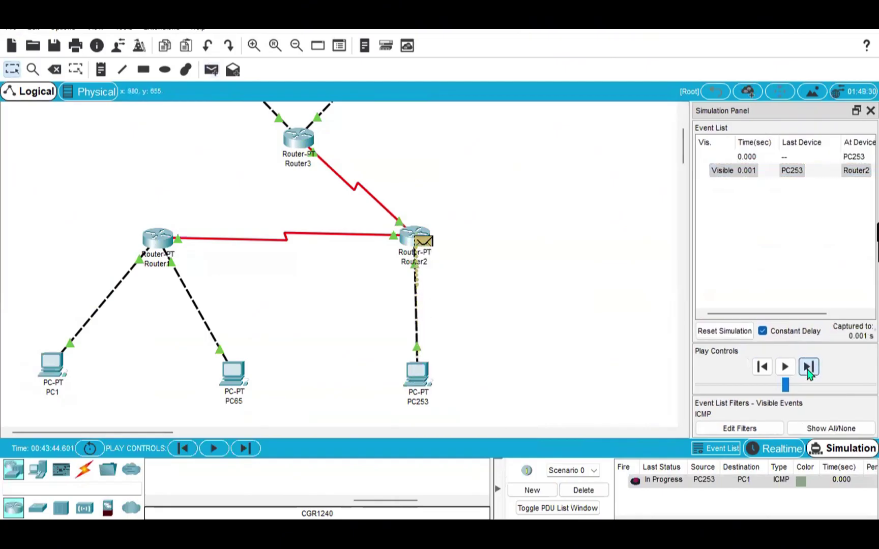
click(808, 370)
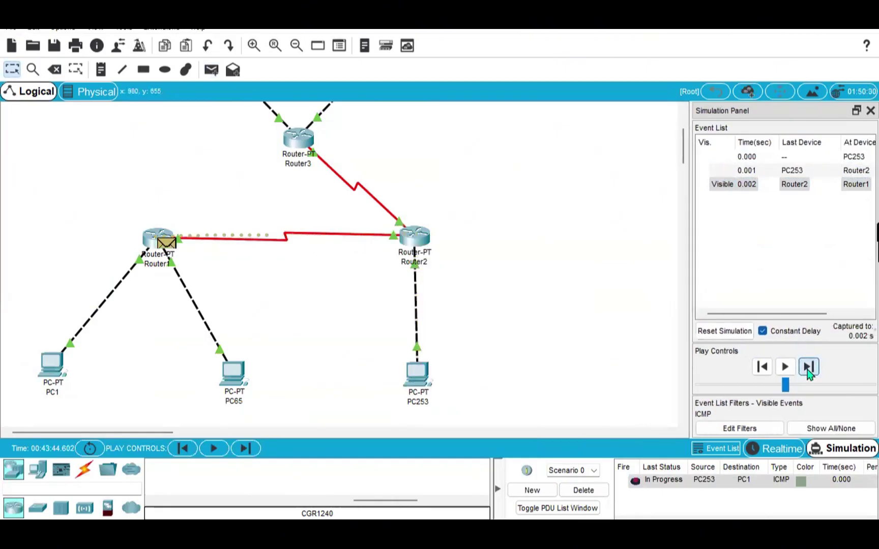
click(808, 367)
click(808, 369)
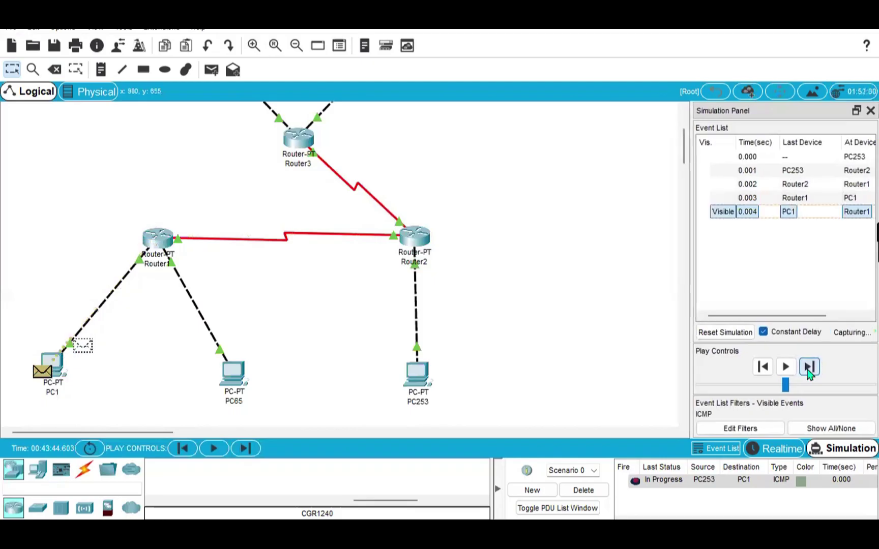
click(807, 369)
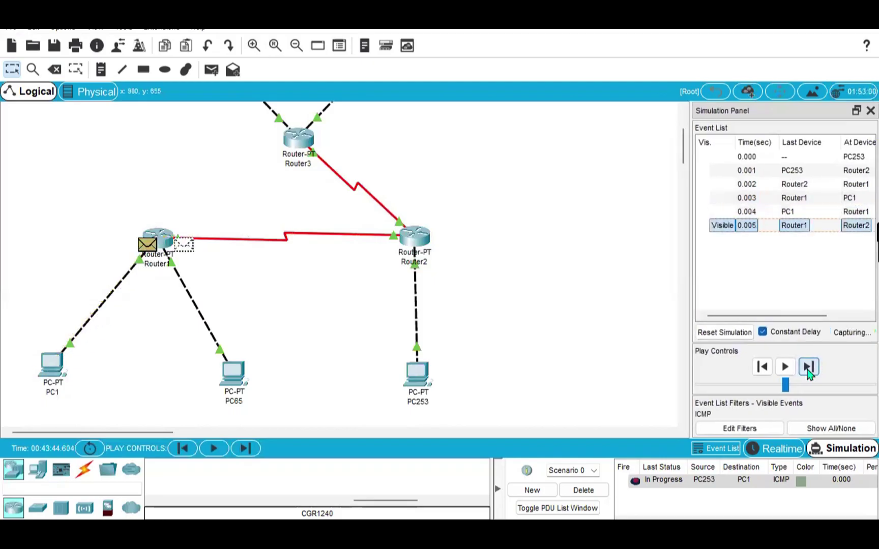
click(808, 368)
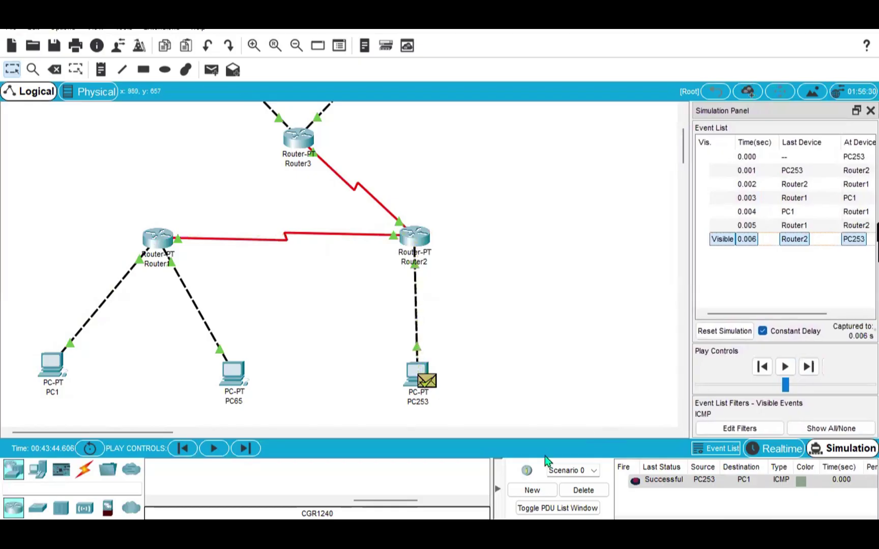
- Delete the finished scenario and add a simple PDU from PC253 to PC65
click(584, 490)
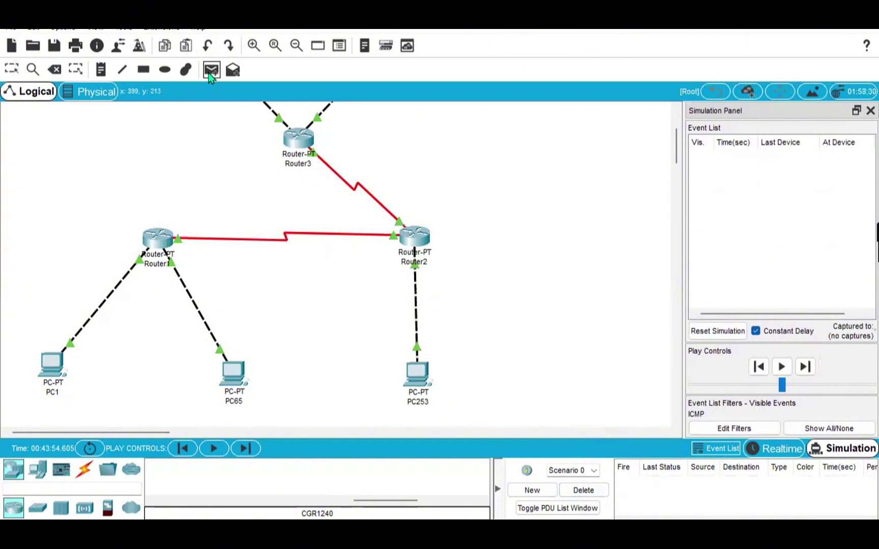
click(211, 70)
click(416, 372)
click(230, 390)
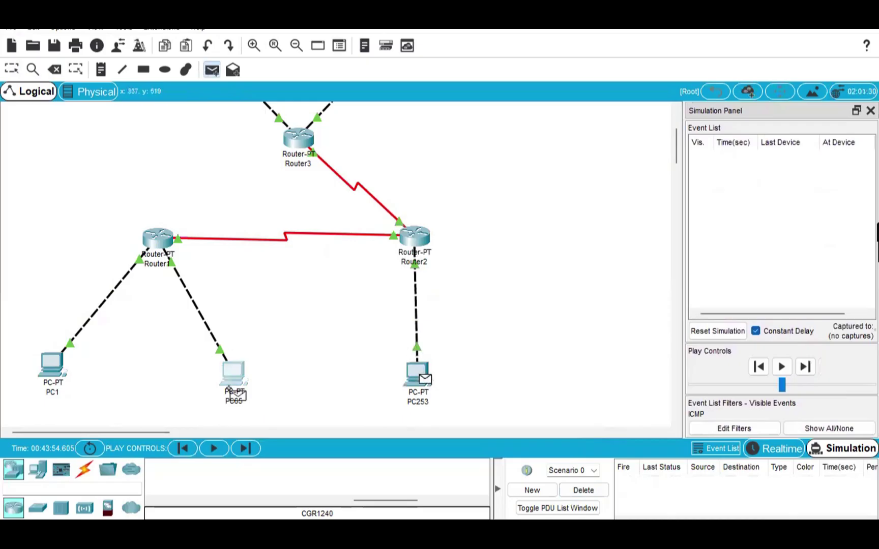
- Step the simulation forward until the PDU has reached PC65 and its reply has returned to PC253
click(813, 376)
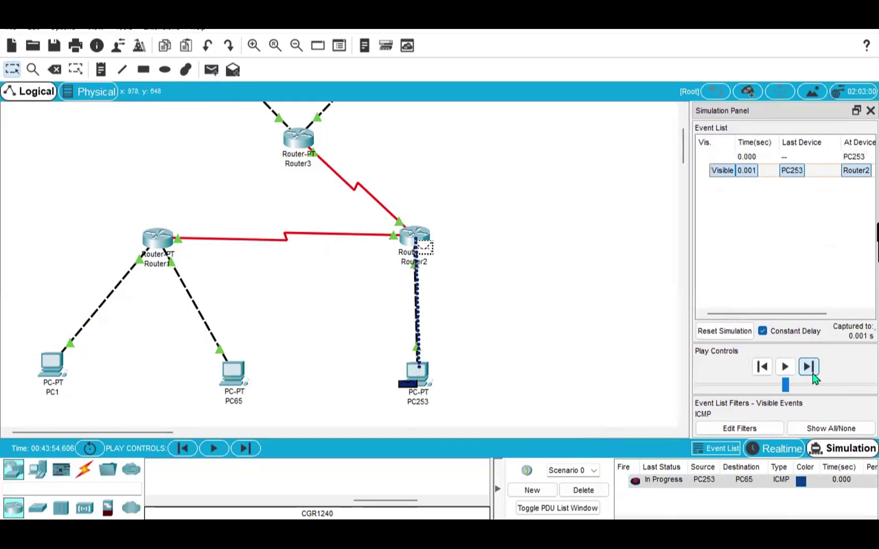
click(809, 367)
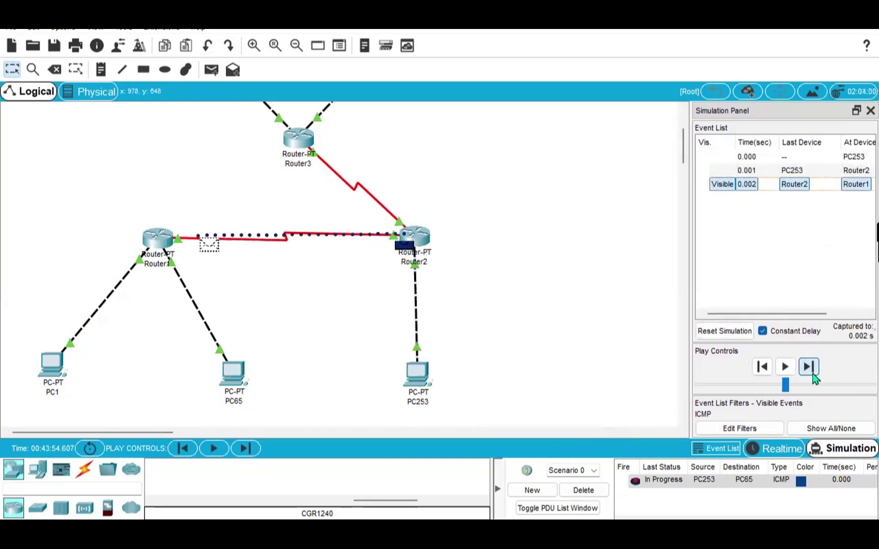
click(812, 374)
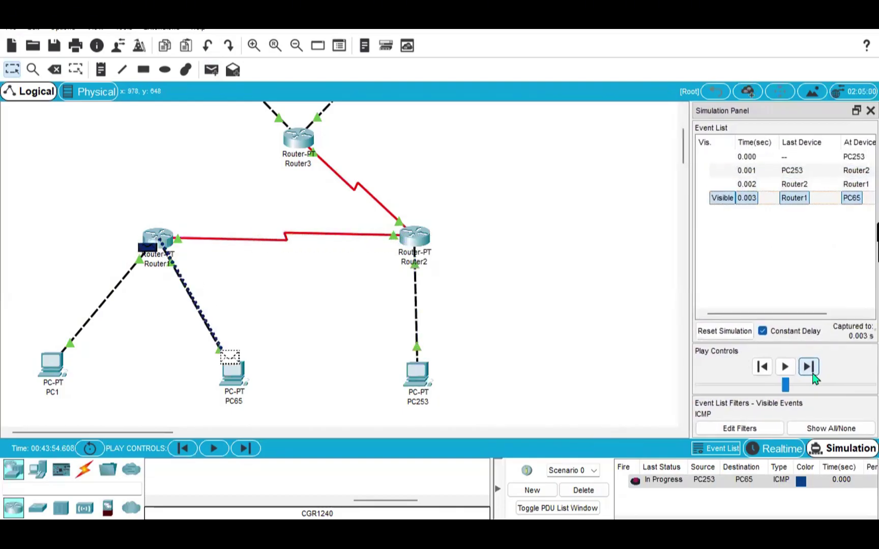
click(813, 376)
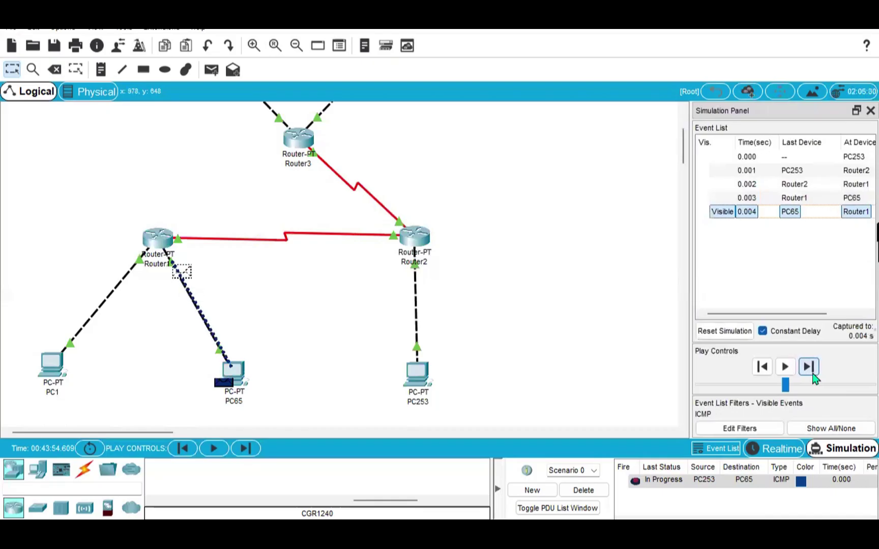
click(811, 376)
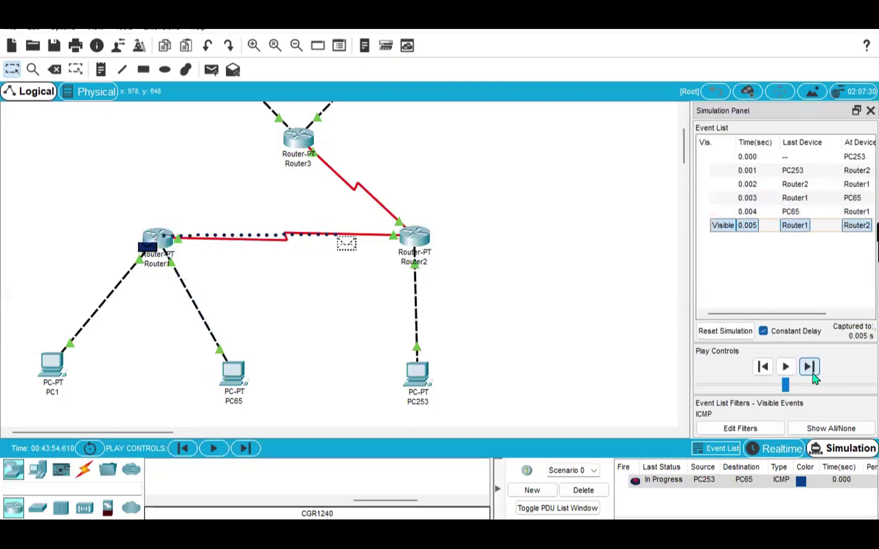
click(811, 374)
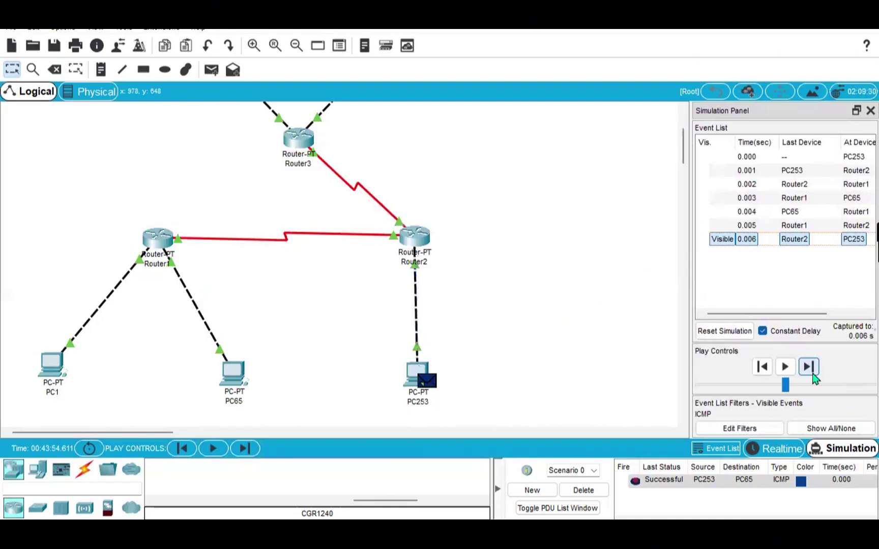
- Delete the PC65 test scenario and add a simple PDU from PC253 to Server1
click(583, 490)
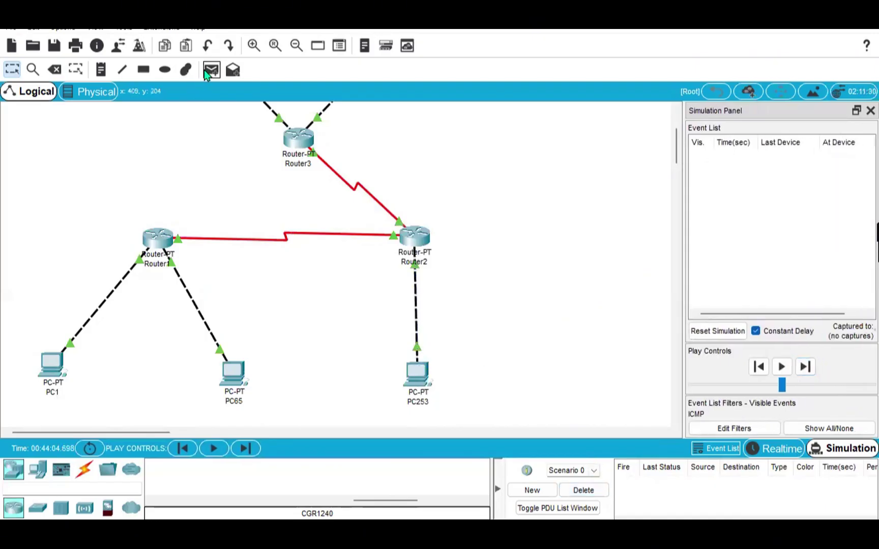
click(206, 73)
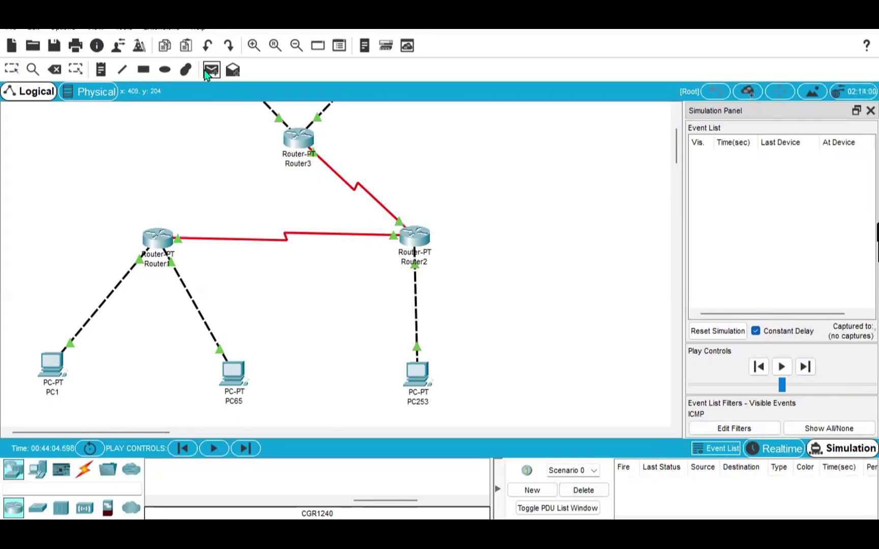
click(406, 373)
scroll(406, 374, up, 5)
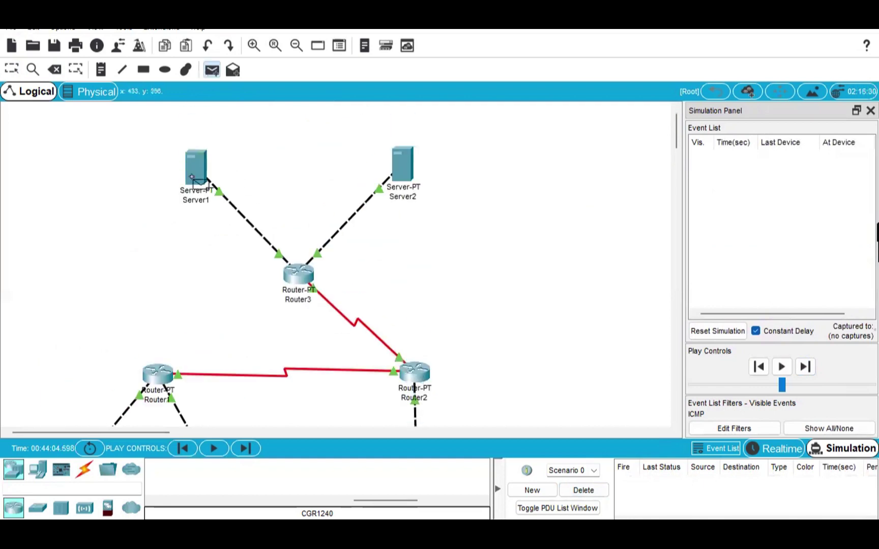
click(195, 171)
- Step the simulation forward until the PDU from PC253 reaches Server1 by way of Router2 and Router3
scroll(499, 350, down, 2)
scroll(498, 350, down, 3)
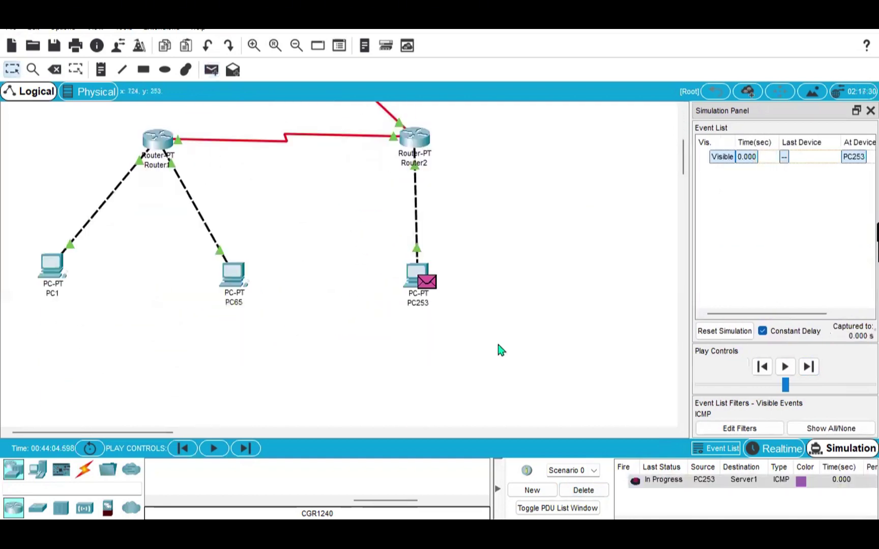
click(808, 366)
scroll(514, 268, up, 2)
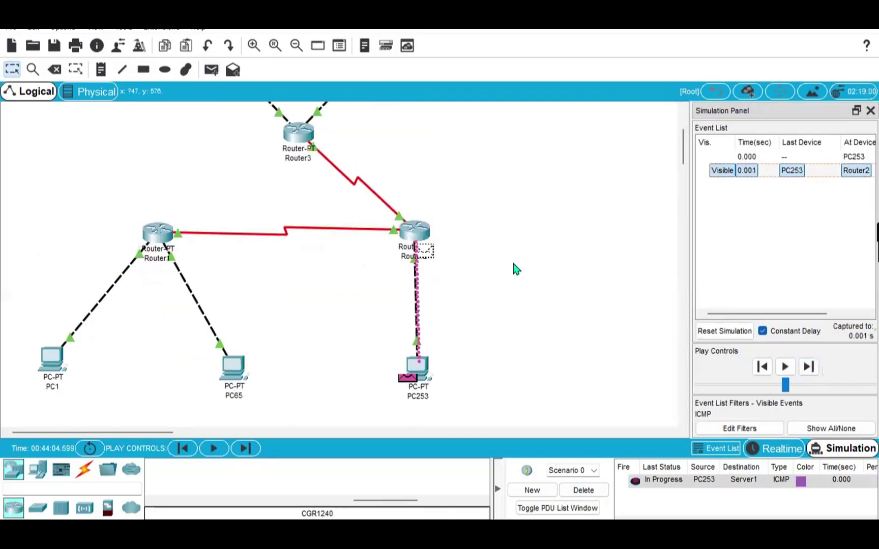
click(808, 367)
scroll(503, 295, up, 2)
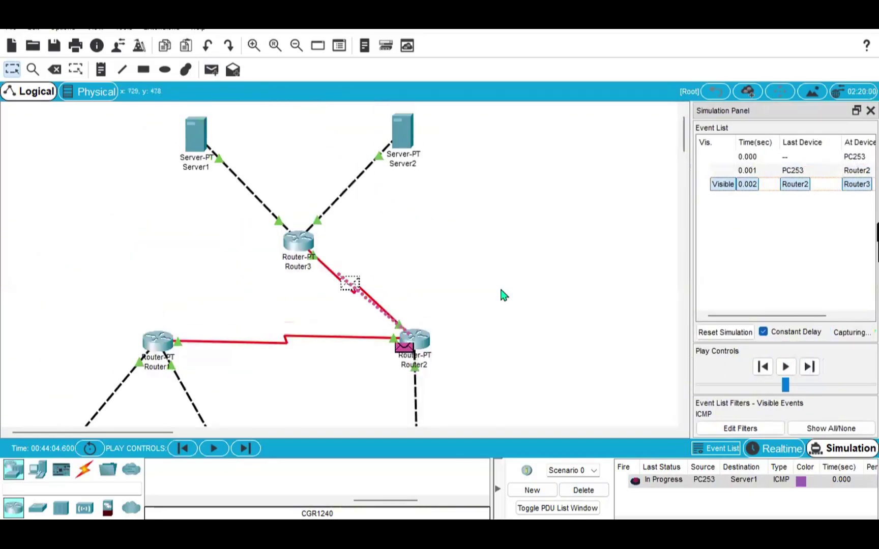
click(809, 367)
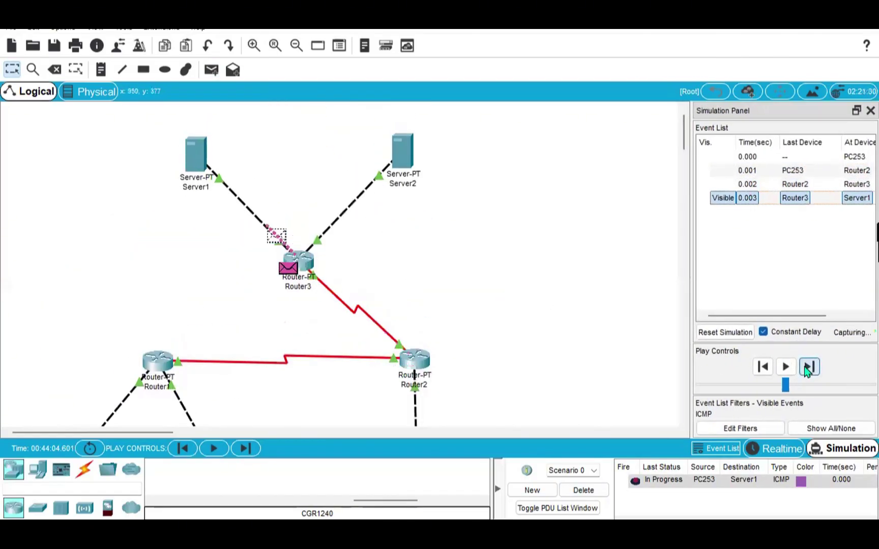
- Step the simulation forward until the Server1 reply has returned to PC253
click(808, 367)
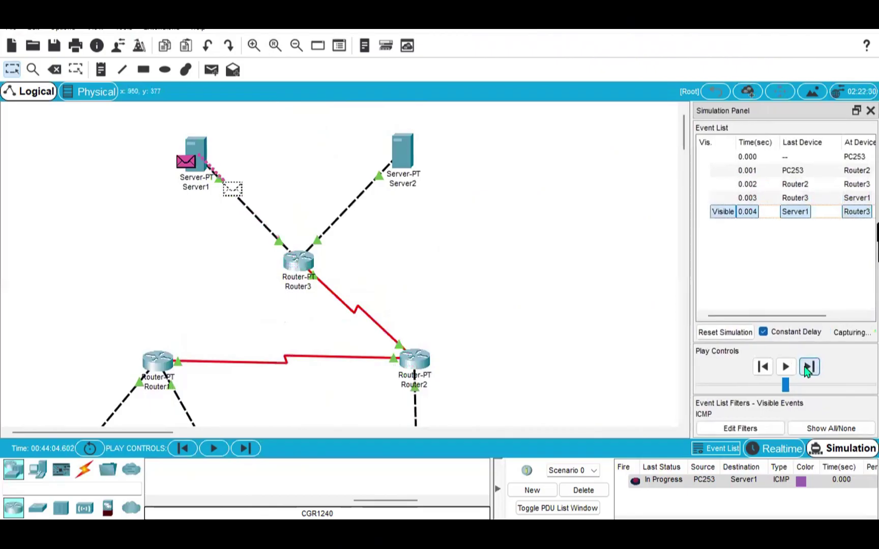
scroll(578, 366, down, 2)
scroll(579, 366, down, 1)
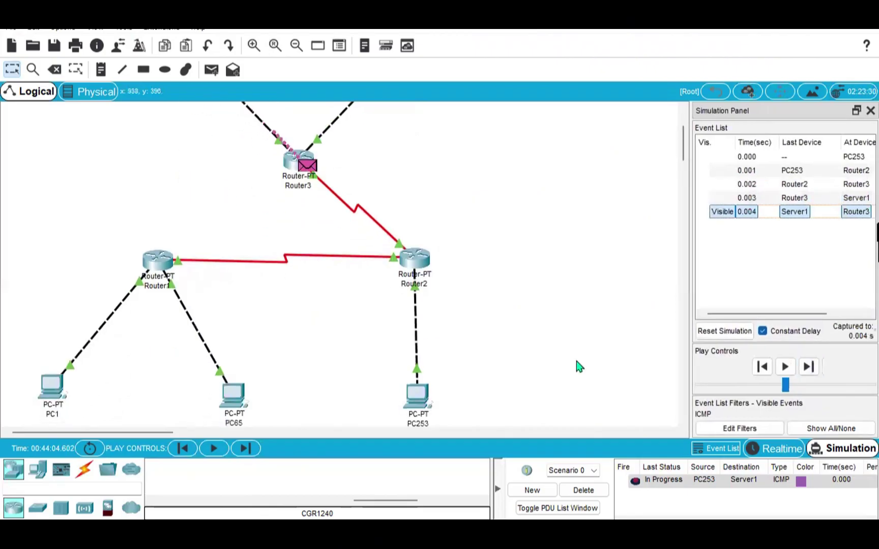
click(809, 367)
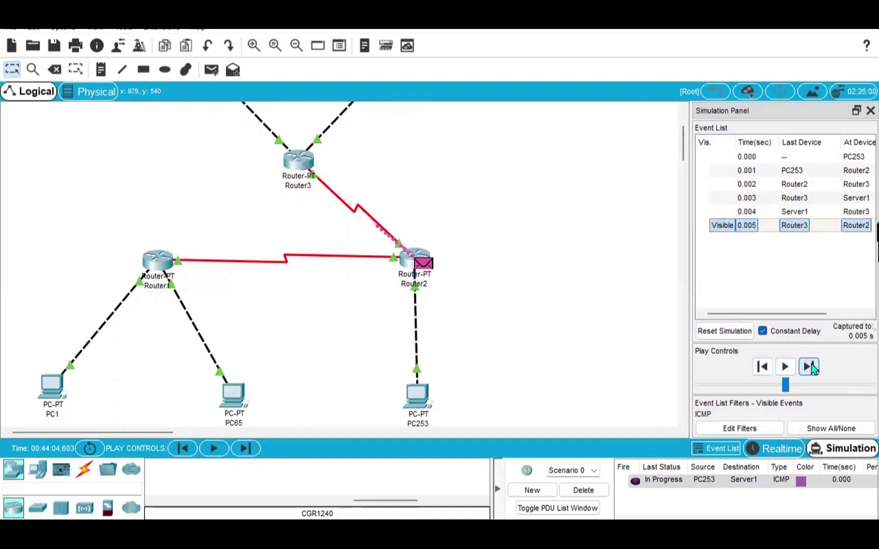
click(809, 367)
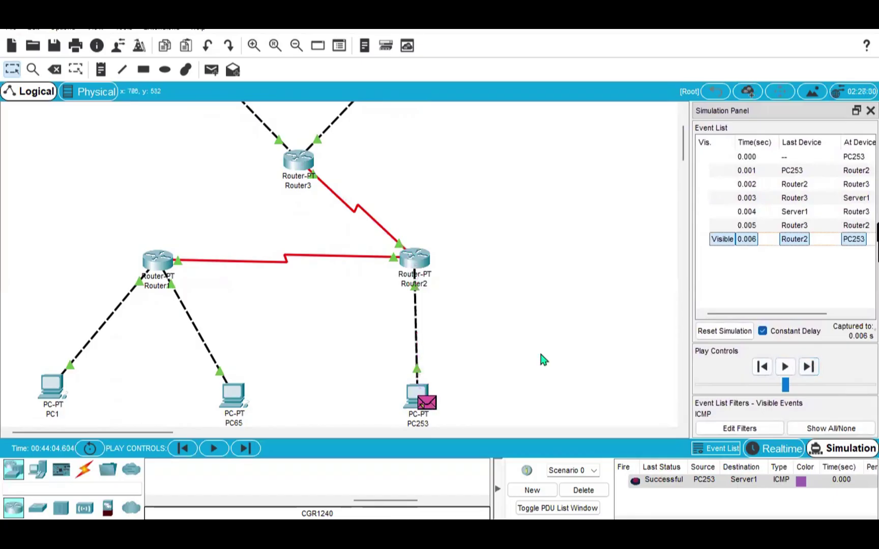
- Delete the Server1 test scenario and add a simple PDU from PC253 to Server2
scroll(544, 359, down, 3)
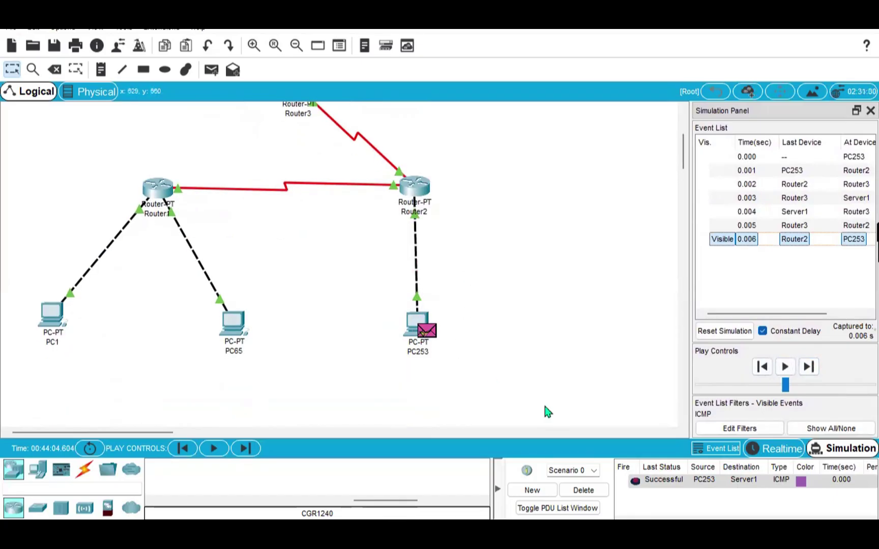
click(593, 496)
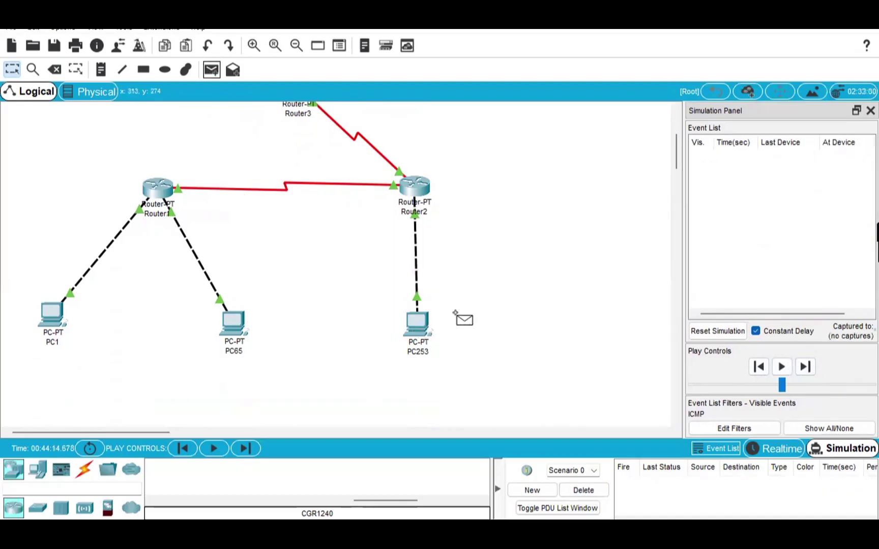
scroll(418, 325, up, 8)
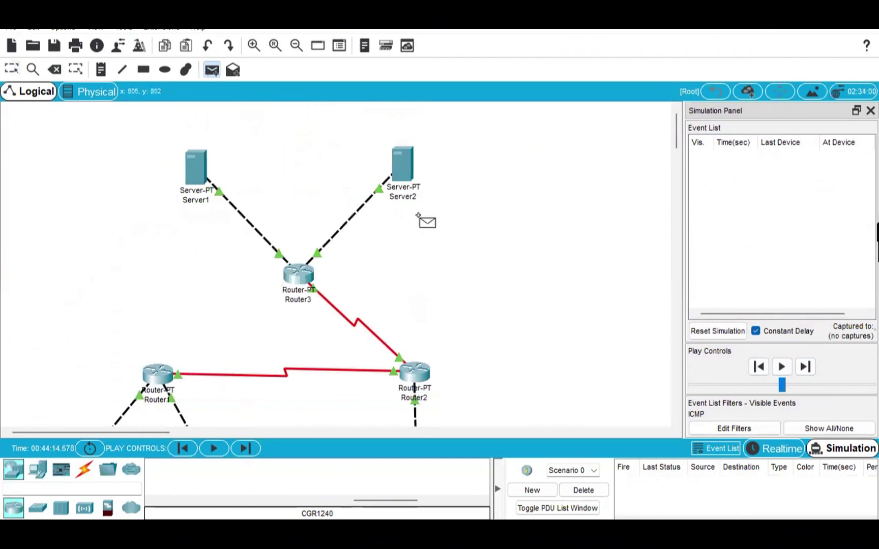
click(404, 192)
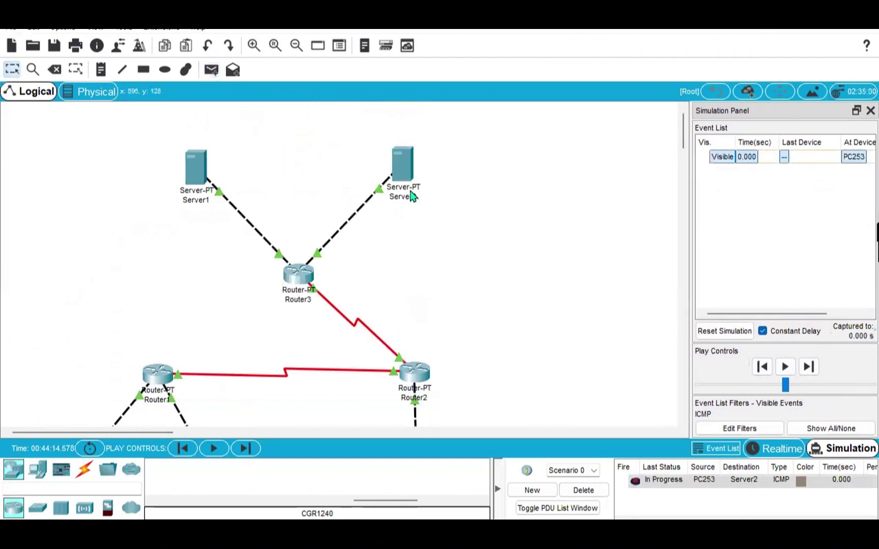
- Step the simulation forward until the PDU from PC253 has reached Server2 and its reply has returned to PC253
click(810, 368)
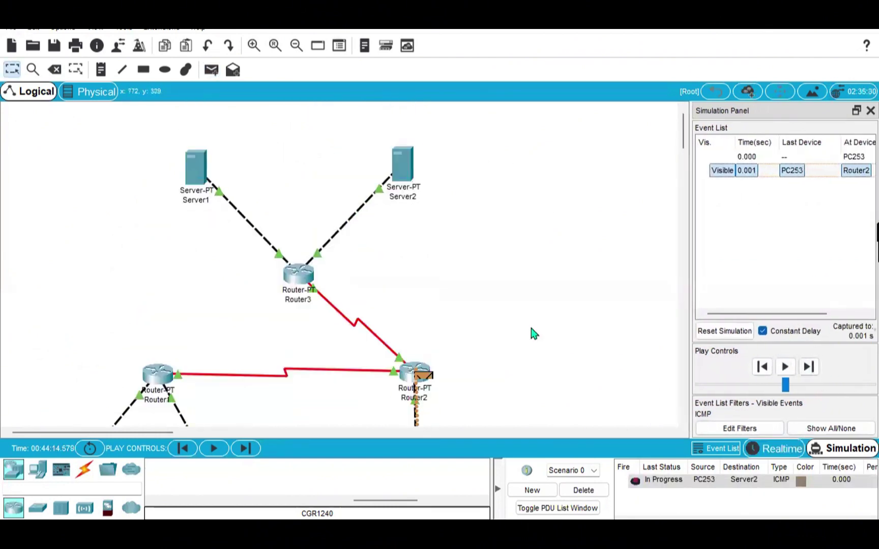
click(801, 367)
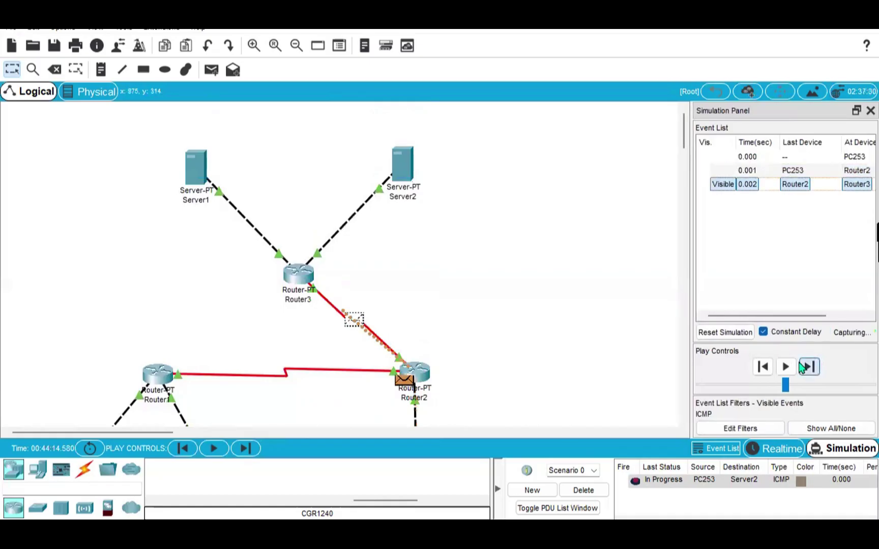
click(801, 367)
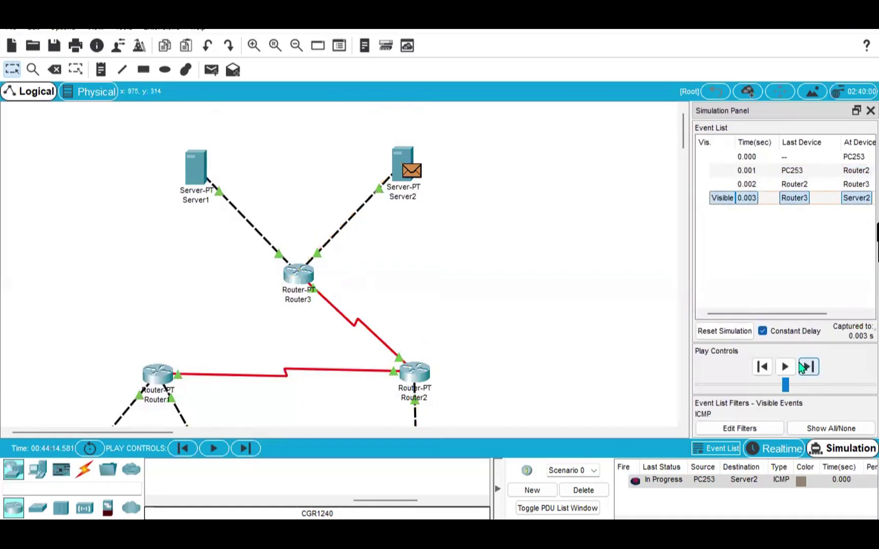
click(801, 367)
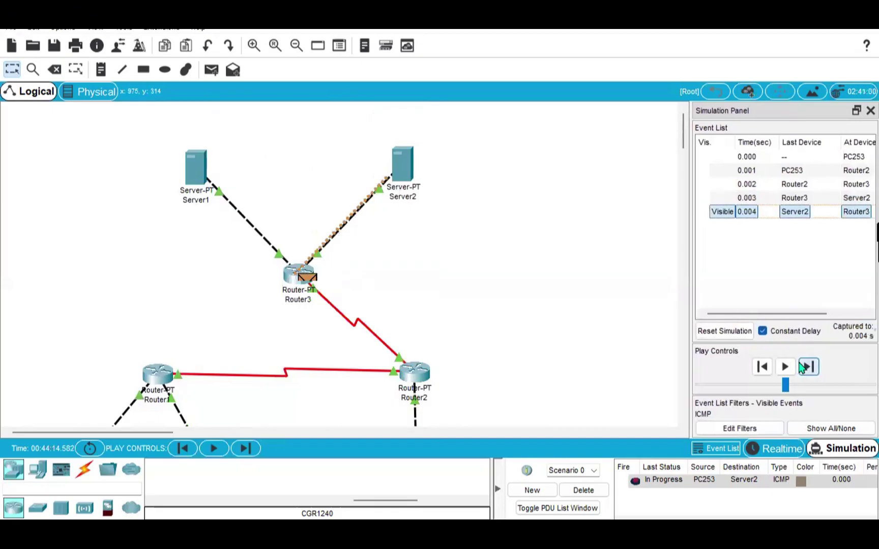
click(801, 367)
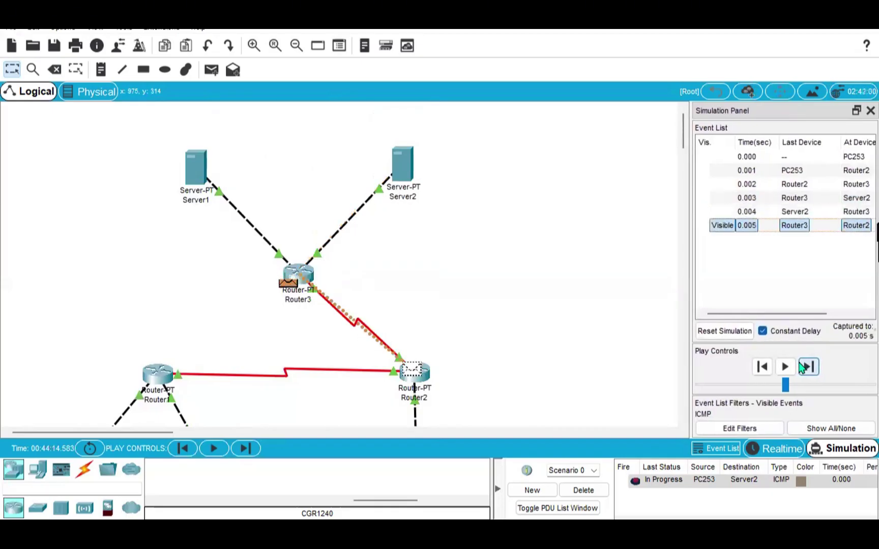
click(802, 367)
scroll(597, 352, down, 5)
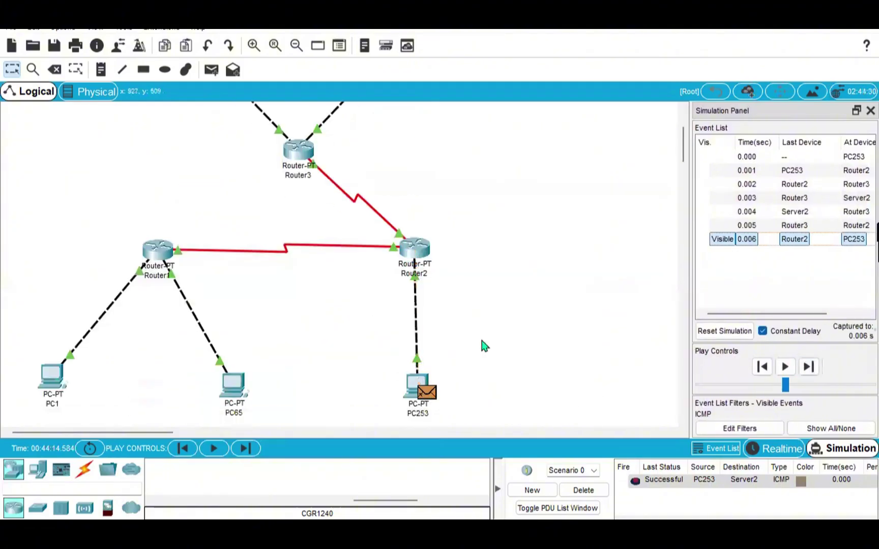
- Delete the PC253-to-Server2 test scenario and add a simple PDU from Server1 to Server2
click(566, 489)
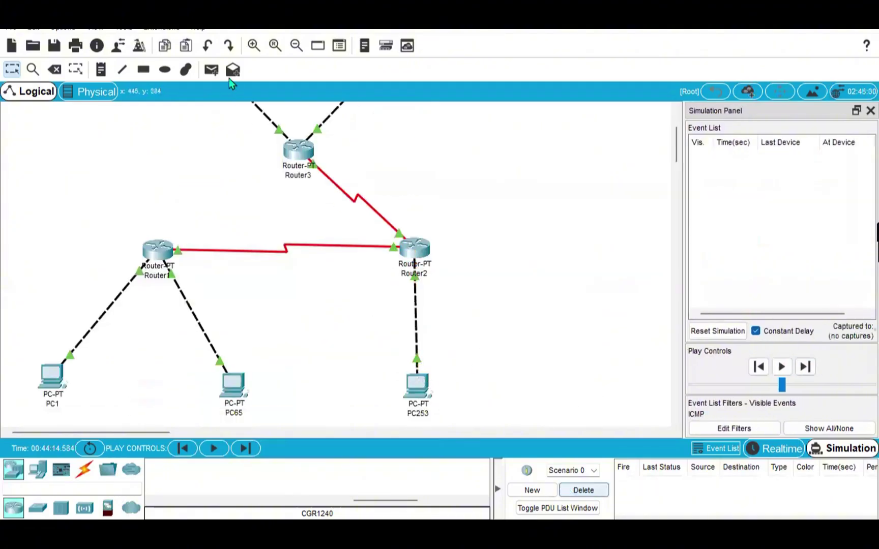
click(210, 71)
scroll(246, 243, up, 5)
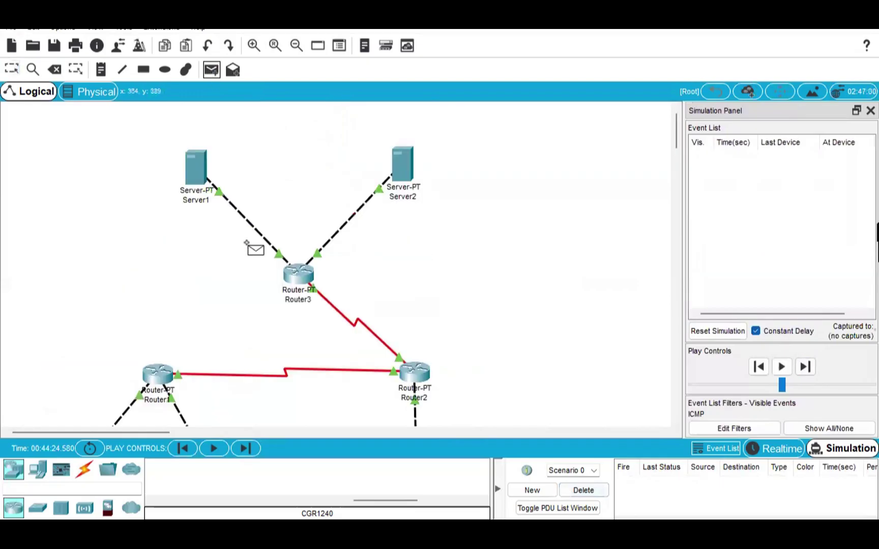
click(192, 173)
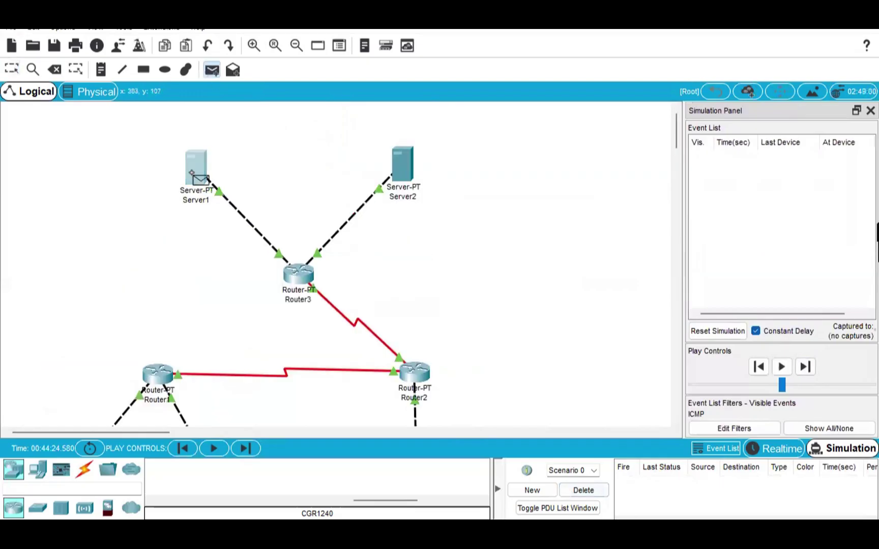
- Step the simulation forward until the PDU has passed through Router3 to Server2 and the reply is back at Server1
click(810, 367)
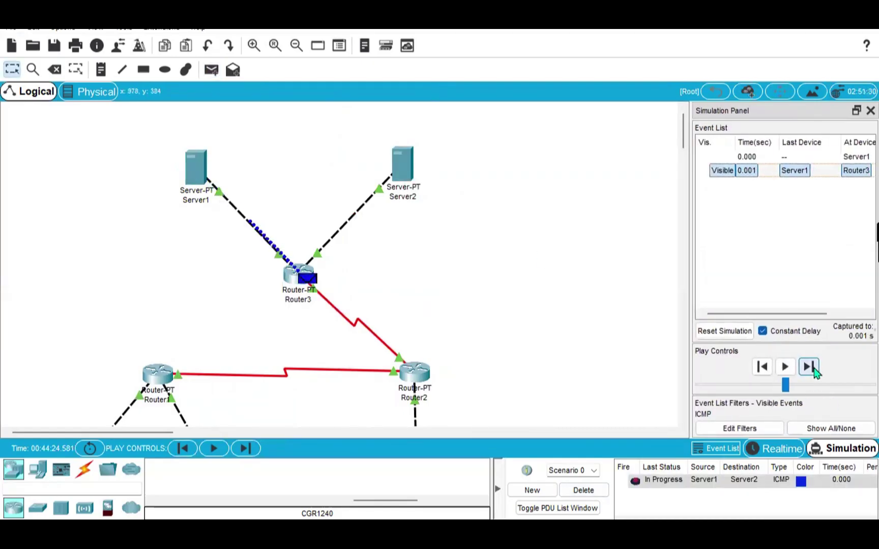
click(809, 368)
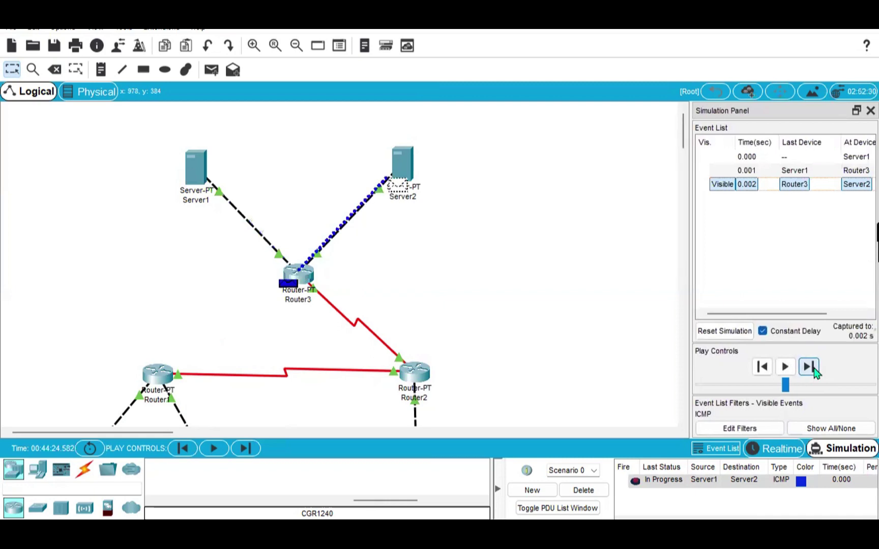
click(809, 368)
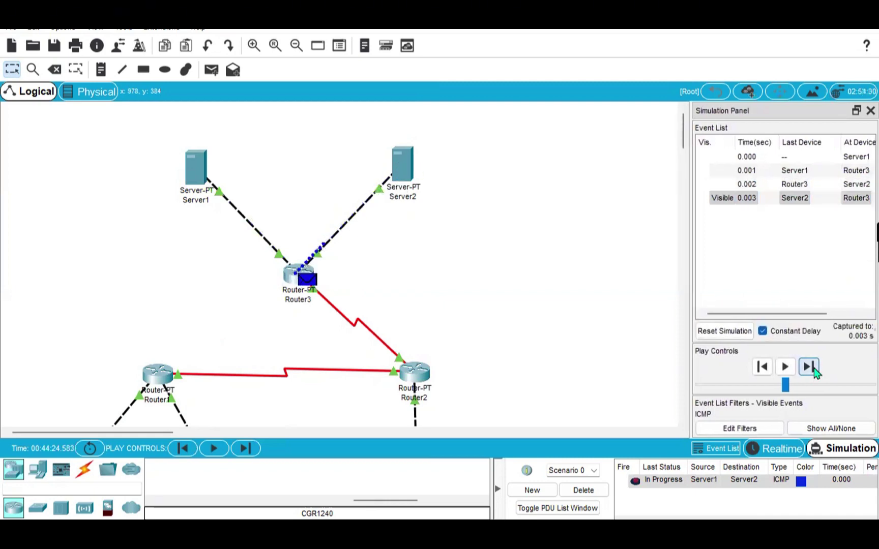
click(810, 368)
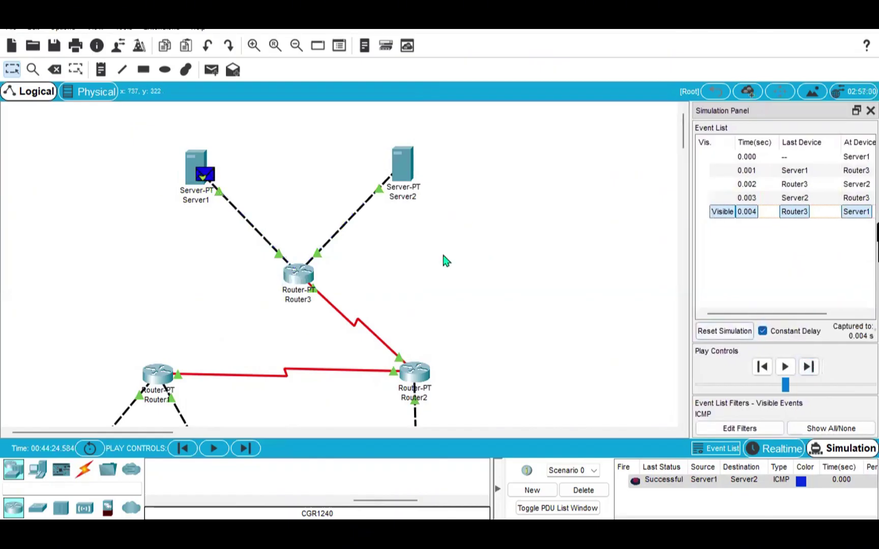
- Delete the Server1-to-Server2 test scenario and add a simple PDU from Server1 to PC1
click(589, 494)
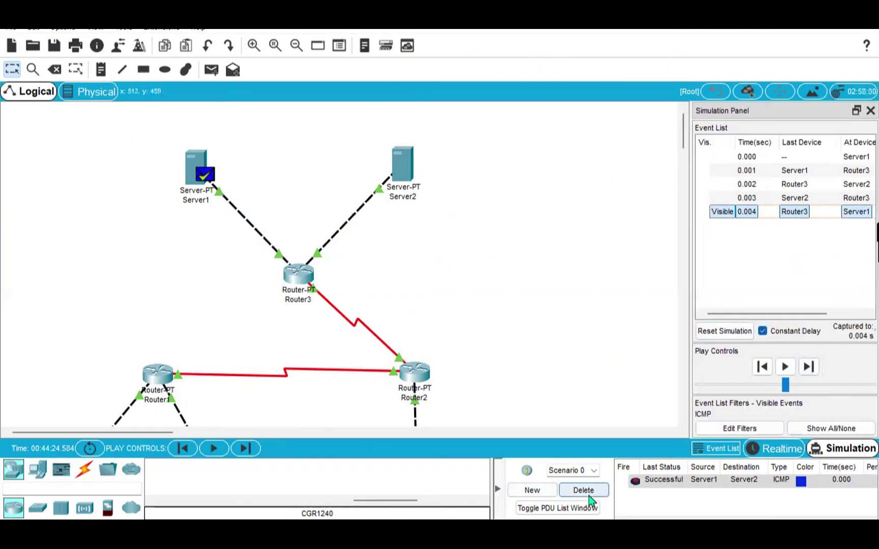
click(210, 70)
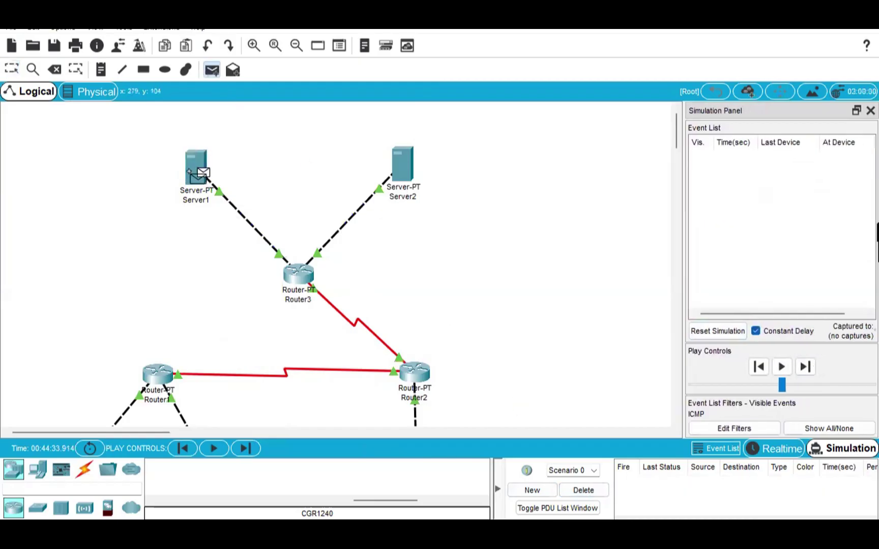
scroll(197, 174, down, 5)
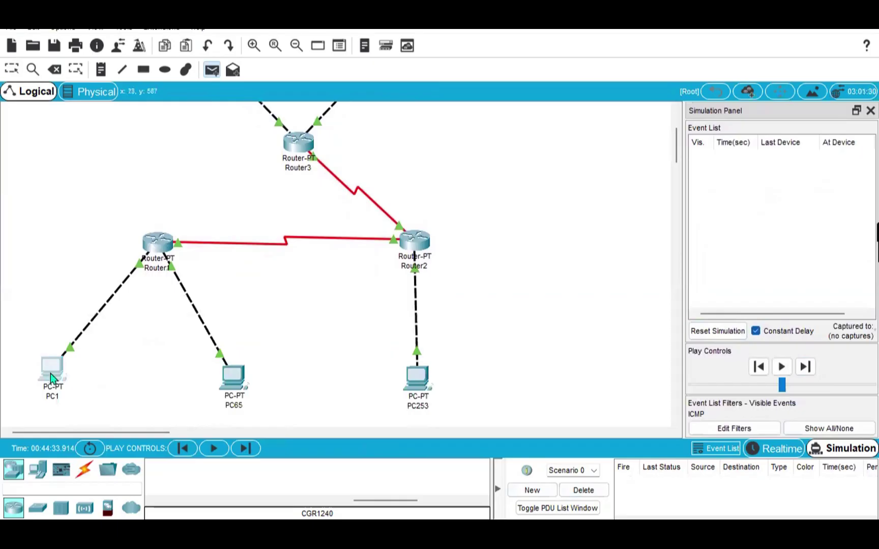
click(51, 377)
- Step the simulation forward until the PDU from Server1 reaches PC1 by way of Router3, Router2 and Router1
scroll(460, 266, up, 5)
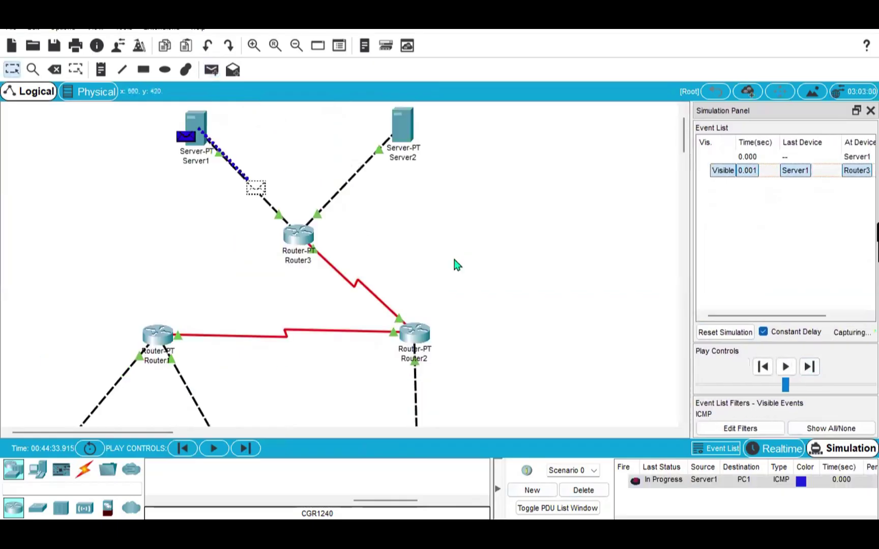
scroll(463, 265, down, 4)
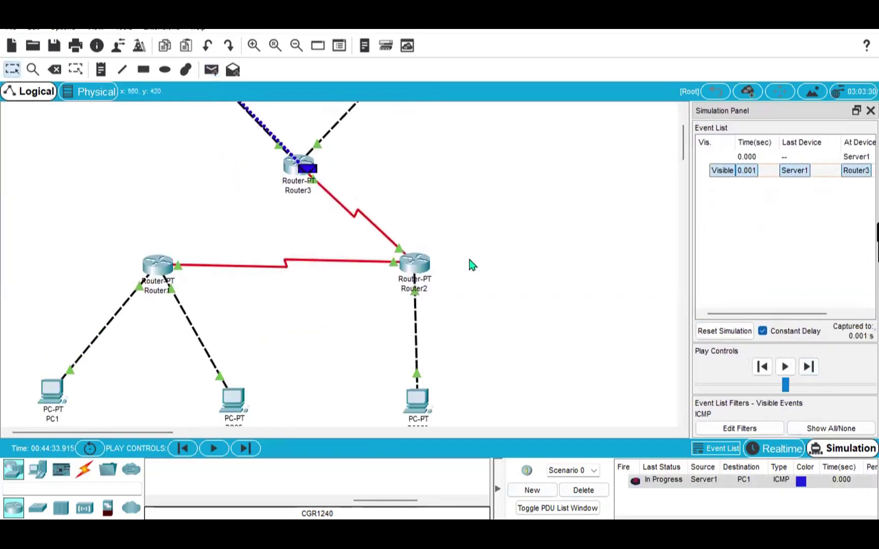
click(808, 367)
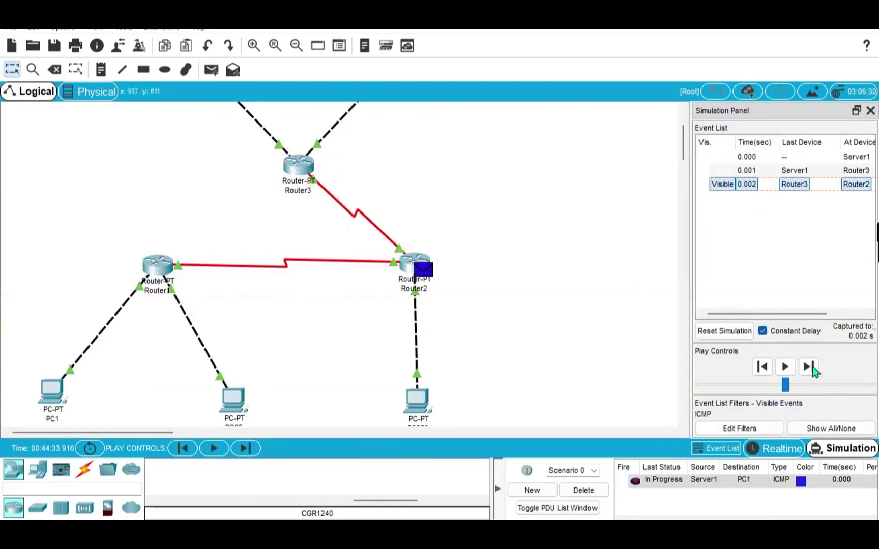
click(808, 367)
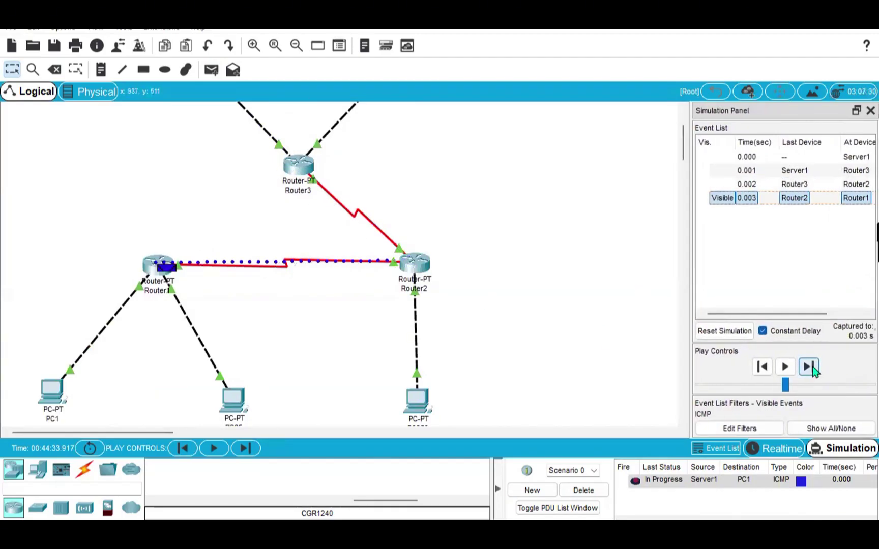
click(809, 367)
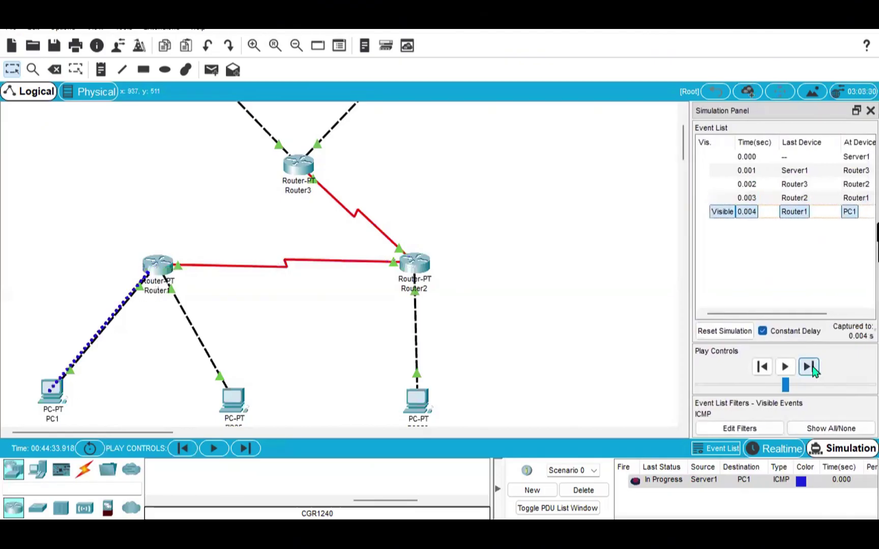
- Step the simulation forward until the PC1 reply has returned to Server1
click(811, 370)
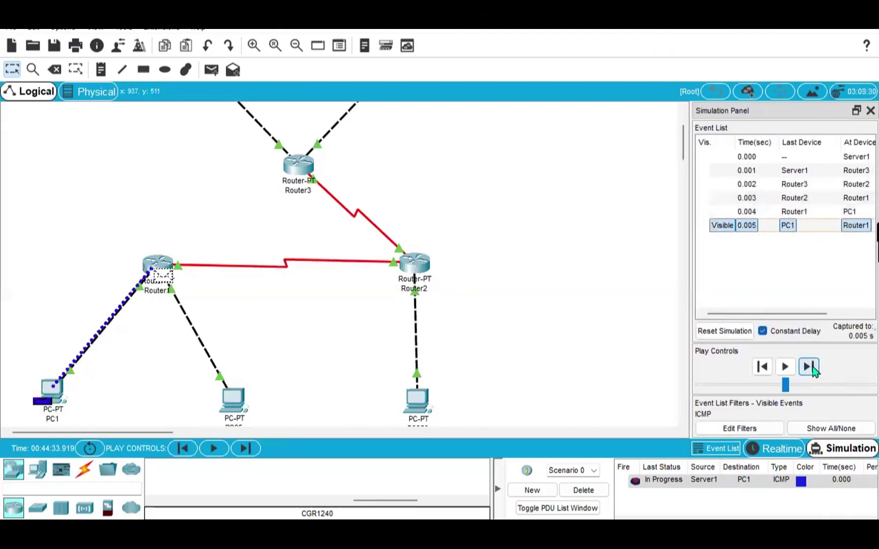
click(809, 366)
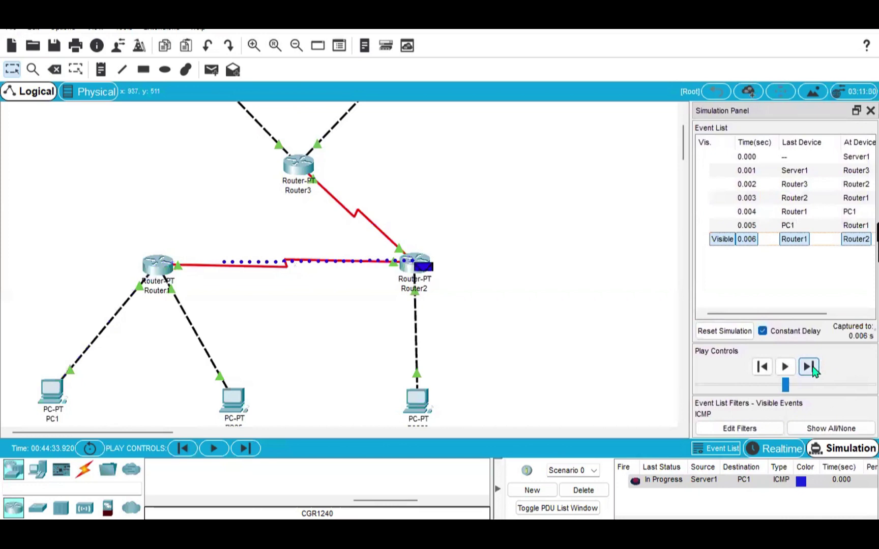
click(810, 367)
scroll(613, 294, up, 3)
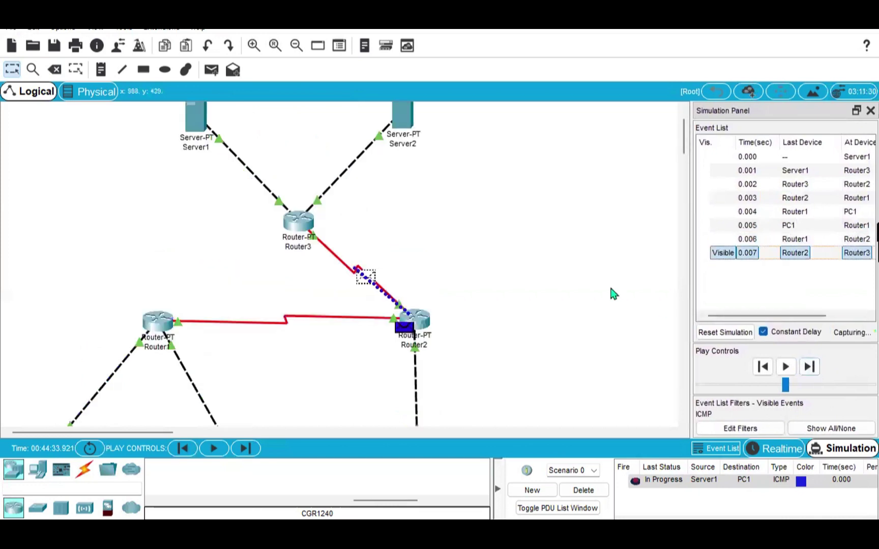
click(810, 367)
click(810, 367)
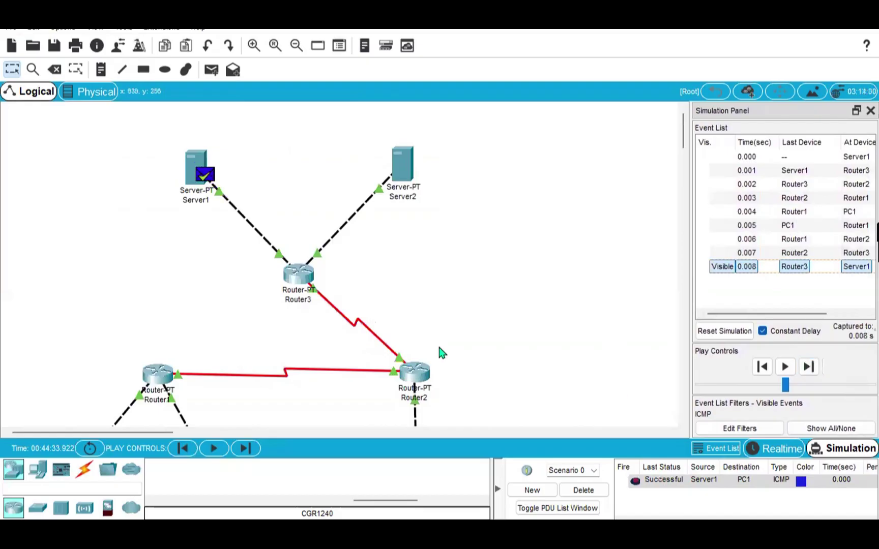
- Delete the PC1 test scenario and add a simple PDU from Server1 to PC65
click(579, 490)
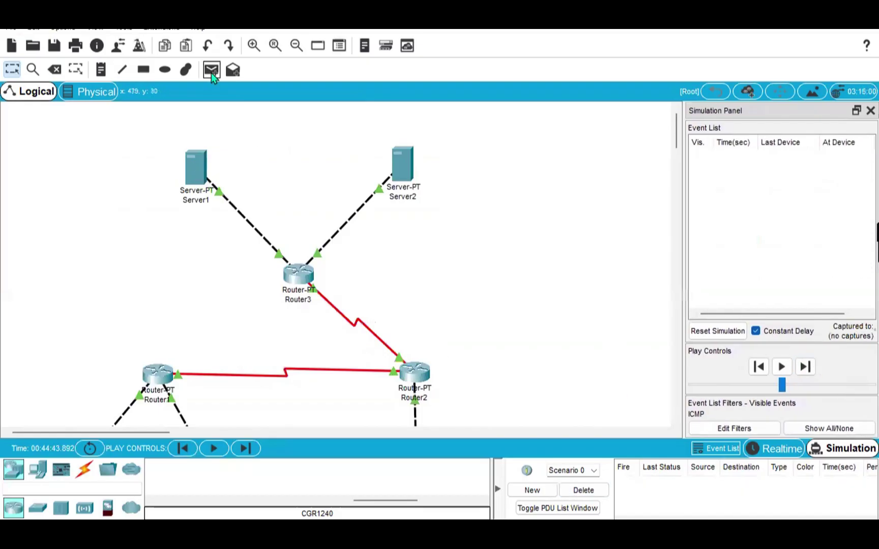
click(211, 70)
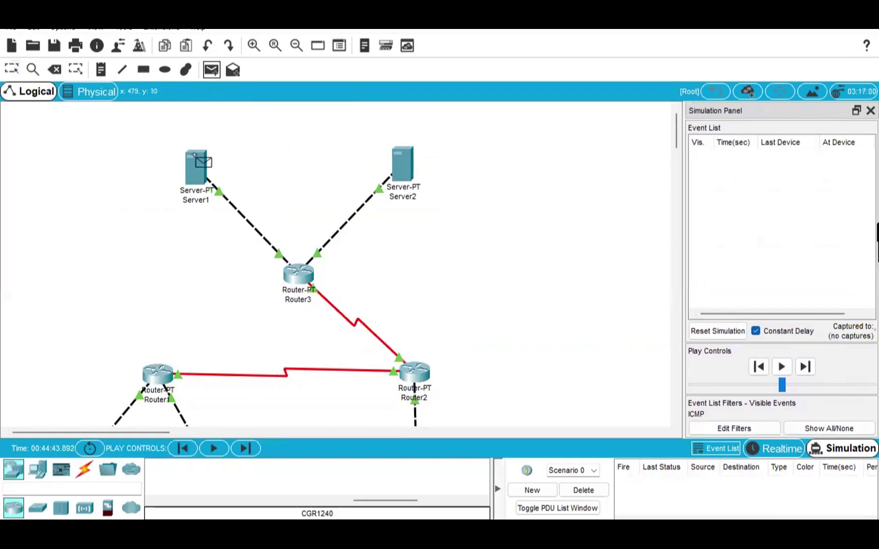
click(194, 158)
scroll(225, 277, down, 3)
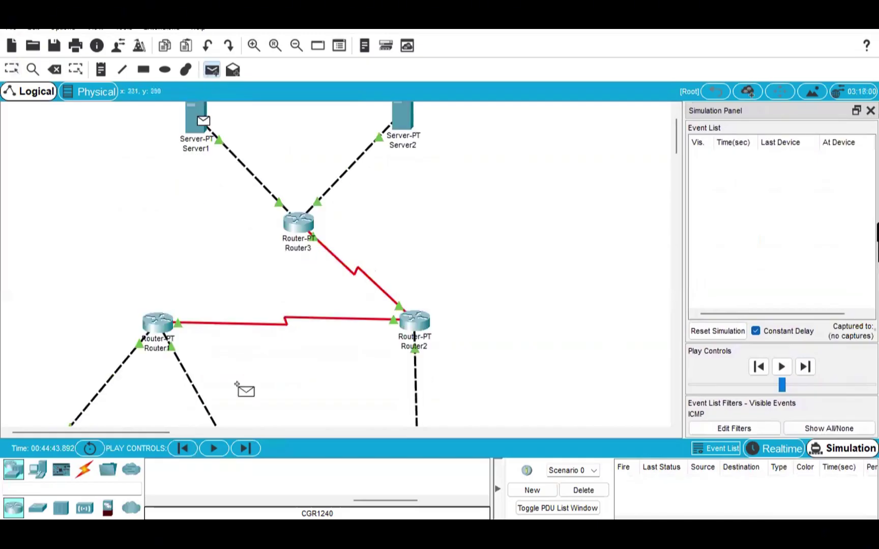
scroll(234, 386, down, 3)
click(235, 383)
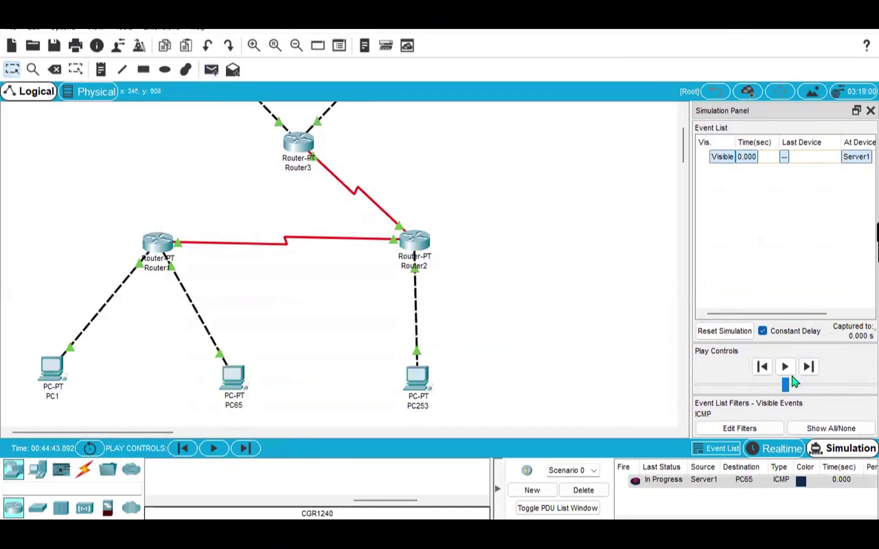
- Step the simulation forward until the PDU from Server1 reaches PC65 by way of Router3, Router2 and Router1
click(805, 373)
scroll(528, 325, up, 3)
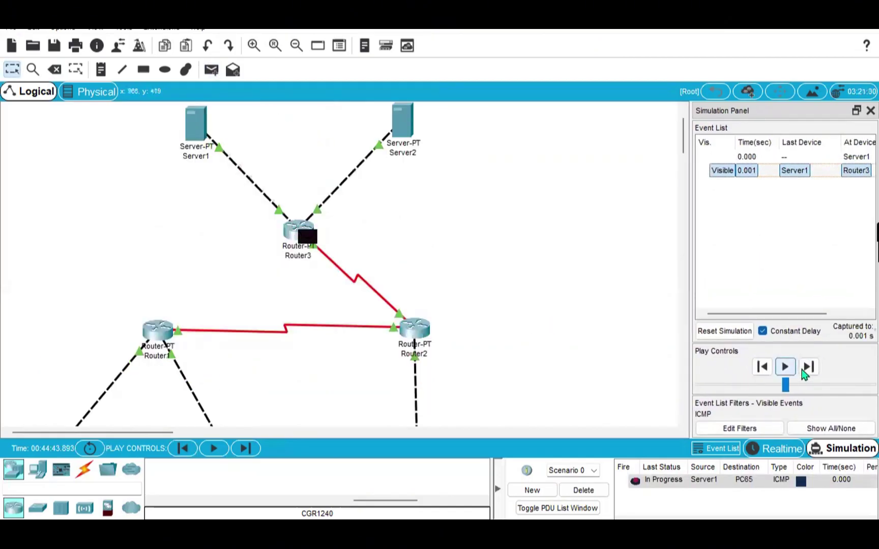
click(806, 370)
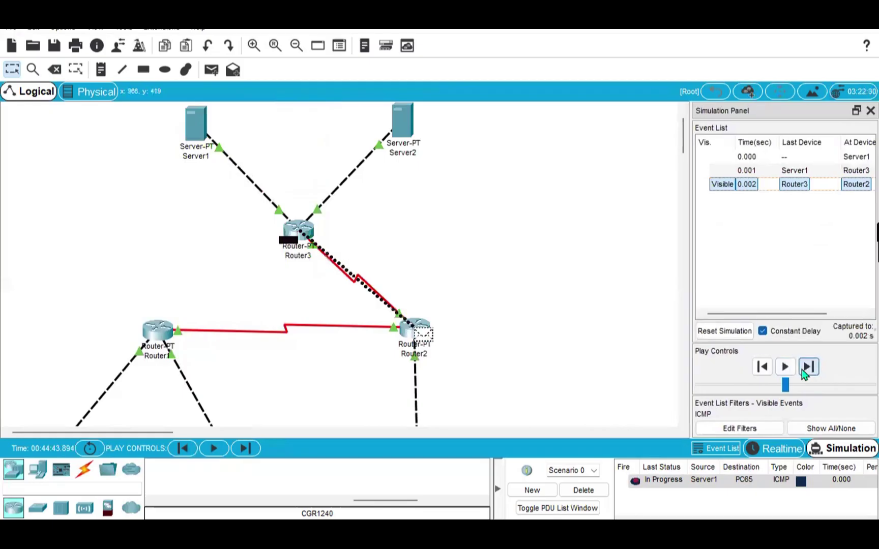
click(806, 371)
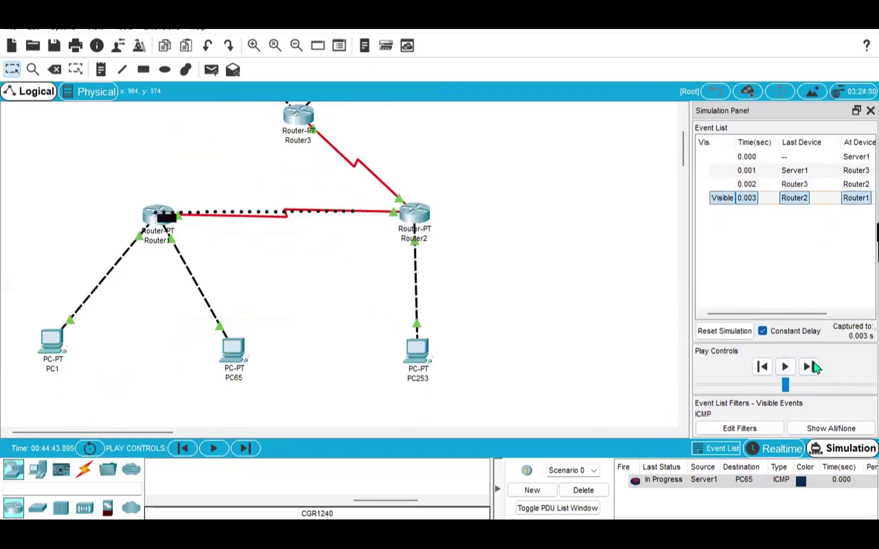
click(810, 369)
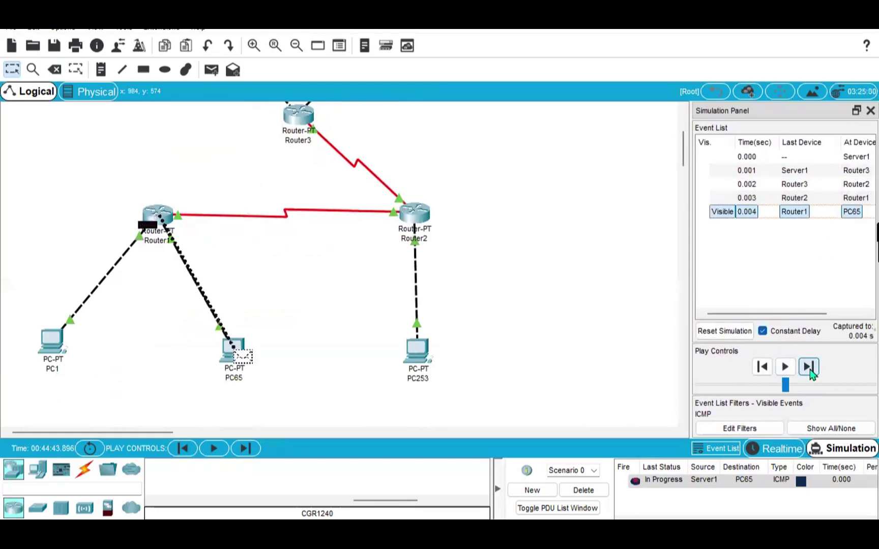
- Step the simulation forward until the PC65 reply has returned to Server1
click(810, 368)
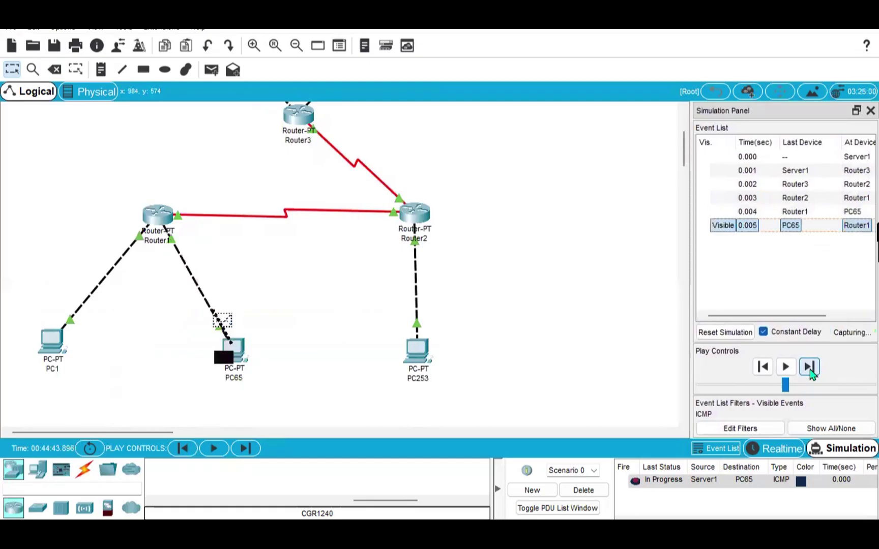
click(810, 368)
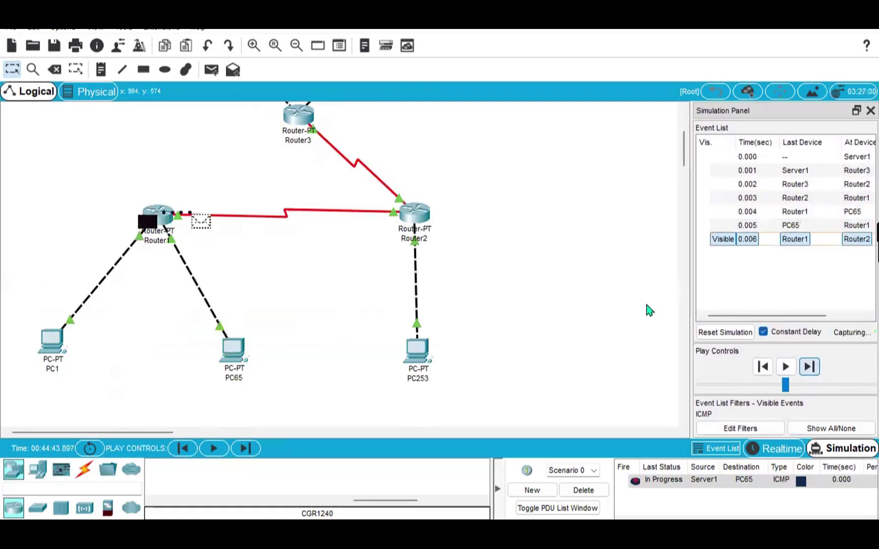
scroll(620, 300, up, 3)
click(810, 368)
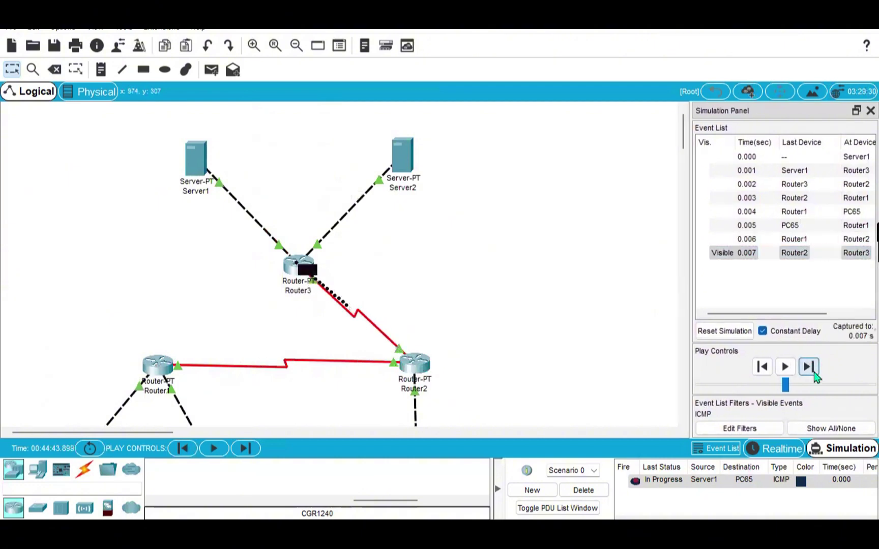
click(809, 368)
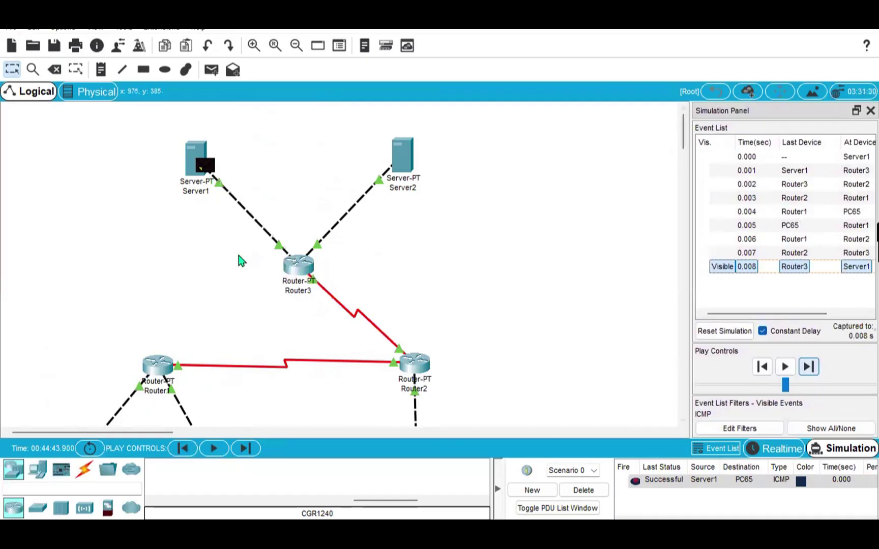
- Delete the PC65 test scenario and add a simple PDU from Server1 to PC253
click(583, 490)
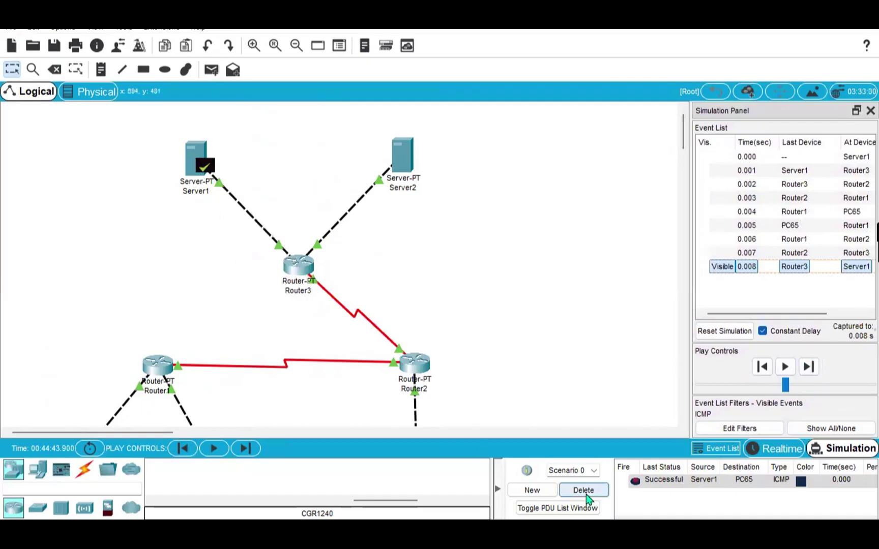
click(211, 70)
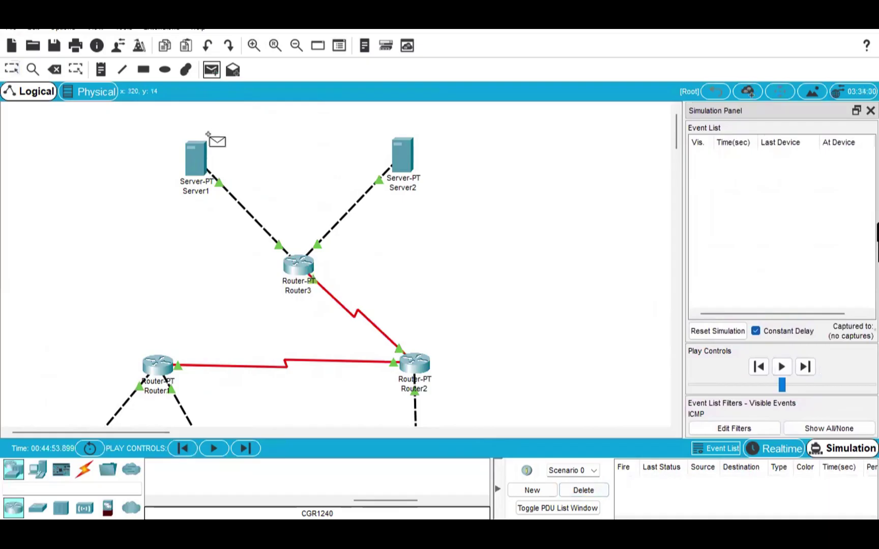
click(197, 166)
scroll(325, 239, down, 5)
click(416, 305)
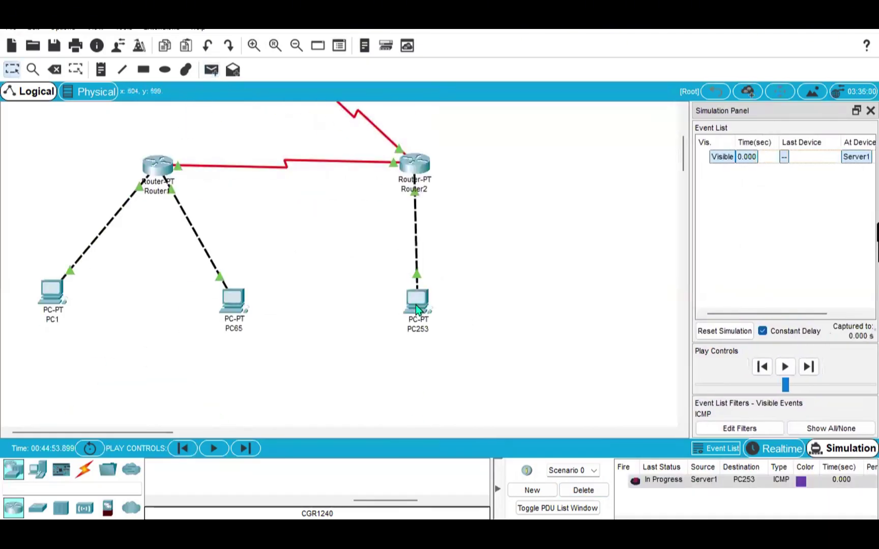
- Step the simulation forward until the PDU from Server1 reaches PC253 by way of Router3 and Router2
click(808, 367)
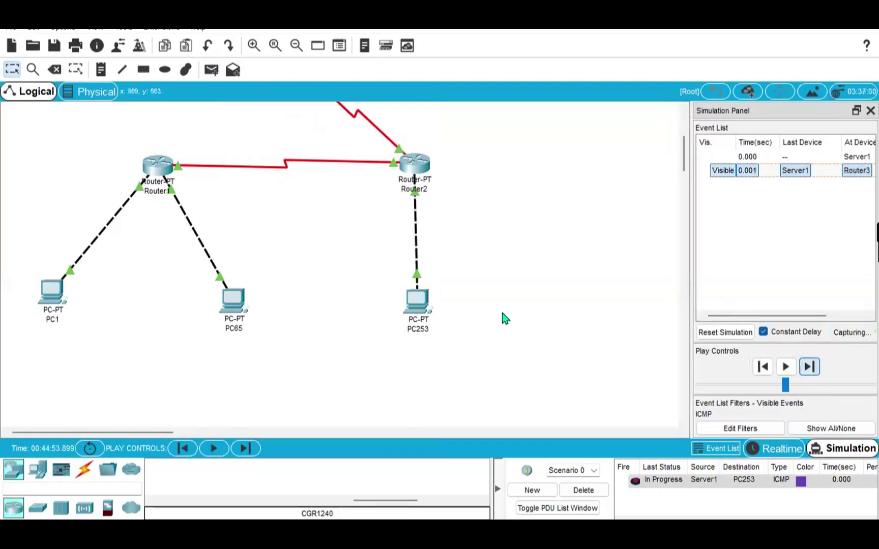
scroll(506, 318, up, 5)
click(808, 366)
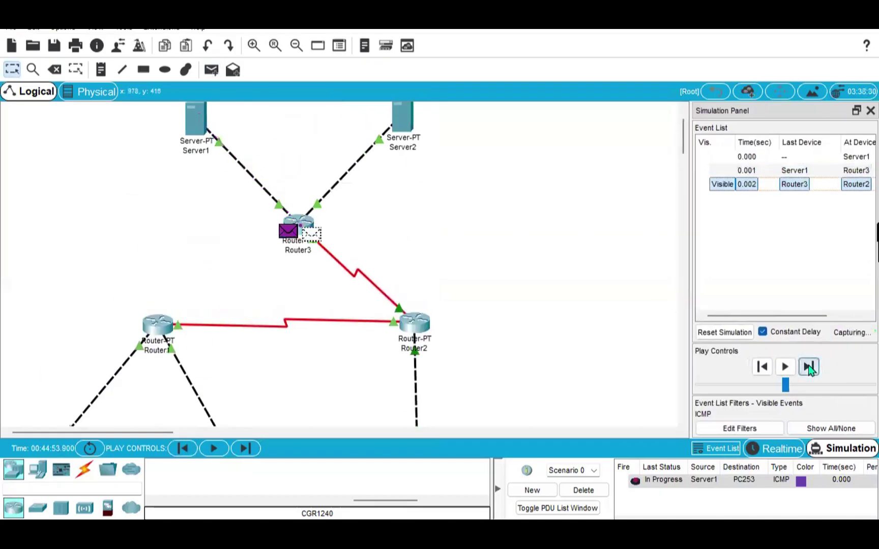
scroll(554, 360, down, 5)
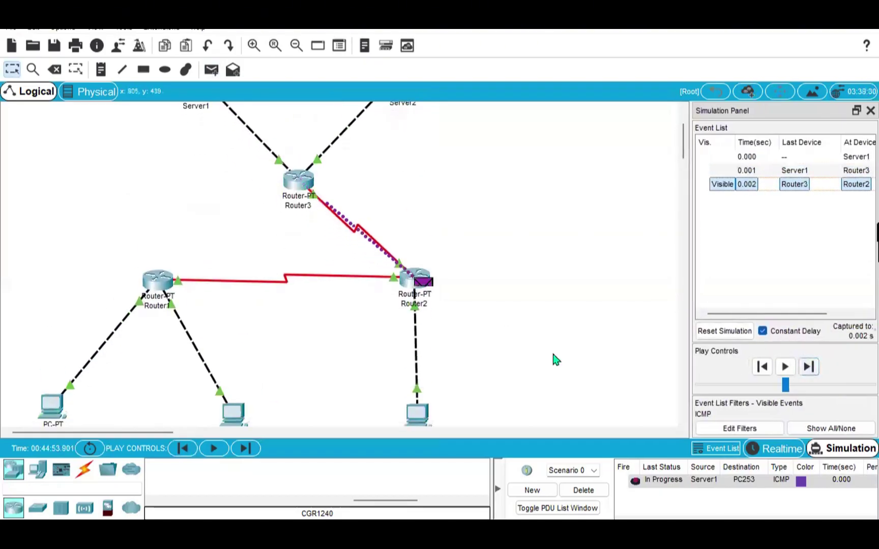
click(808, 366)
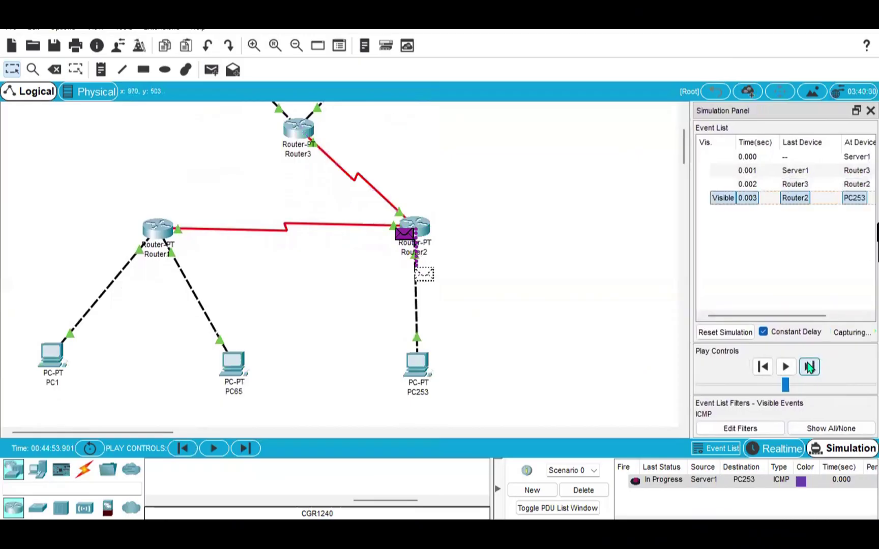
- Step the simulation forward until the PC253 reply has returned to Server1 by way of Router2 and Router3
click(808, 367)
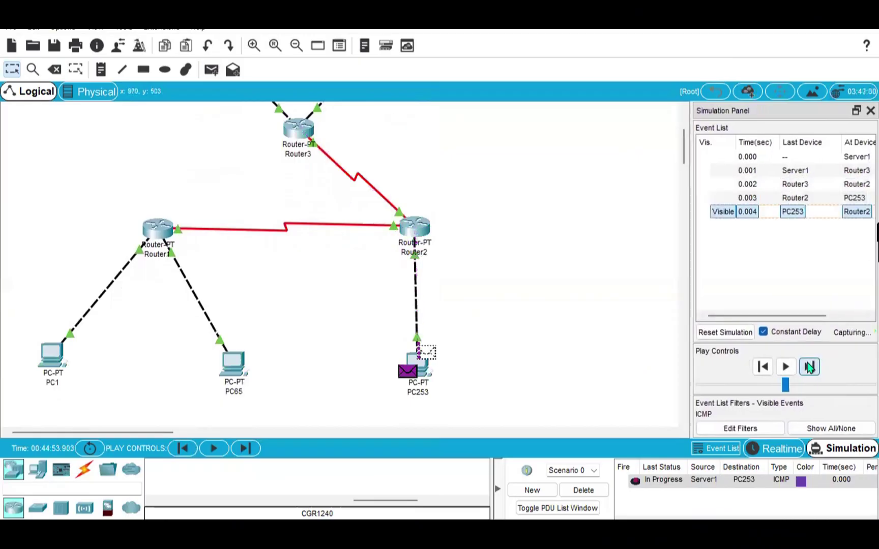
scroll(502, 282, up, 5)
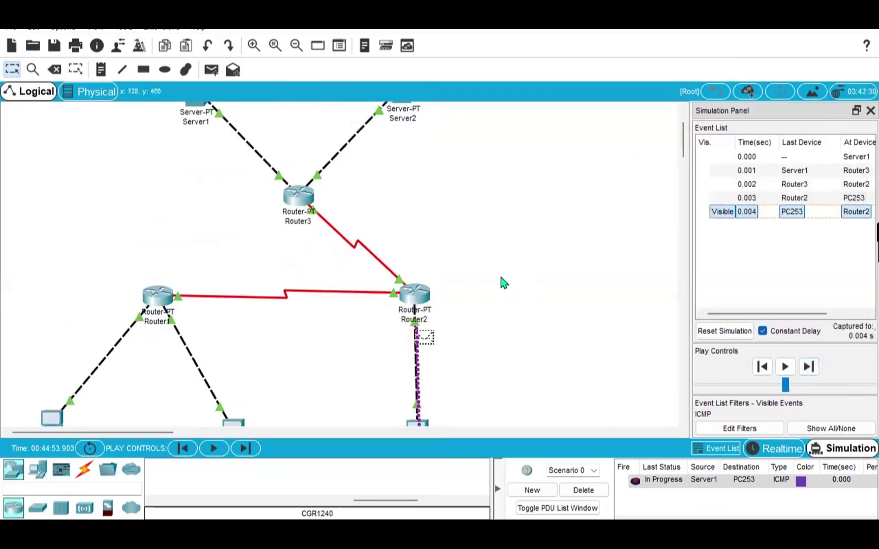
click(808, 366)
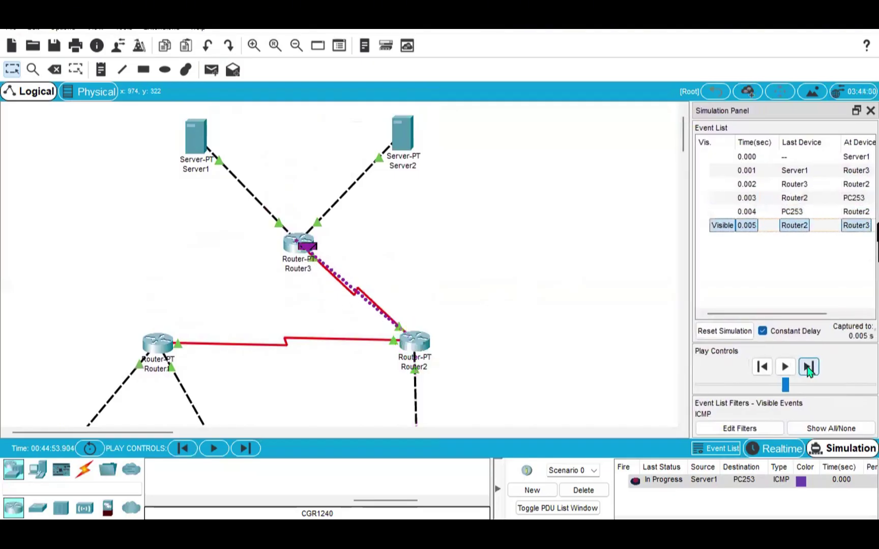
click(808, 367)
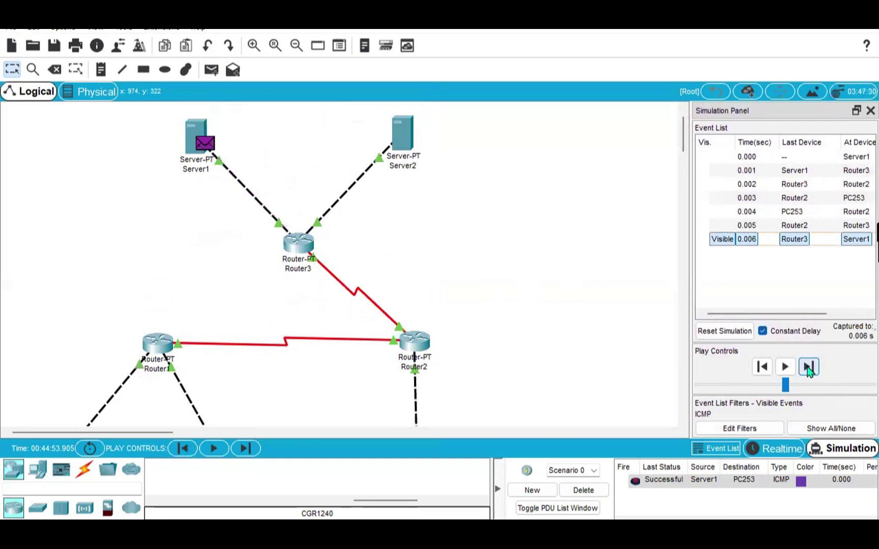
- Delete the PC253 test scenario and switch the network back to Realtime mode
scroll(339, 274, down, 1)
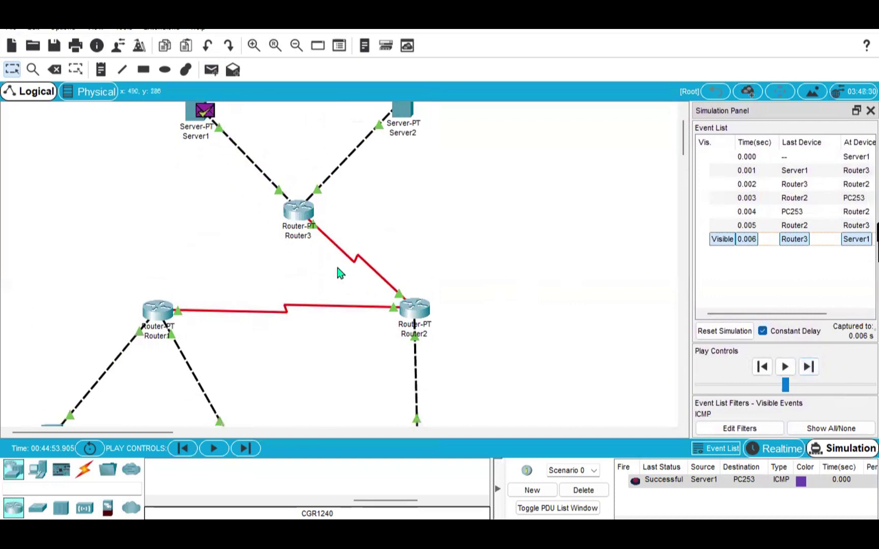
scroll(340, 273, up, 2)
scroll(277, 355, down, 1)
scroll(279, 355, up, 2)
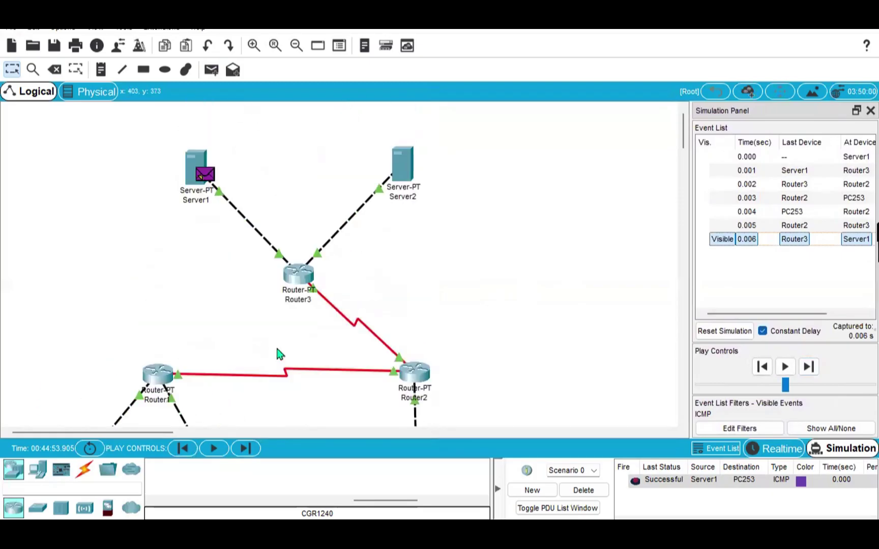
click(584, 491)
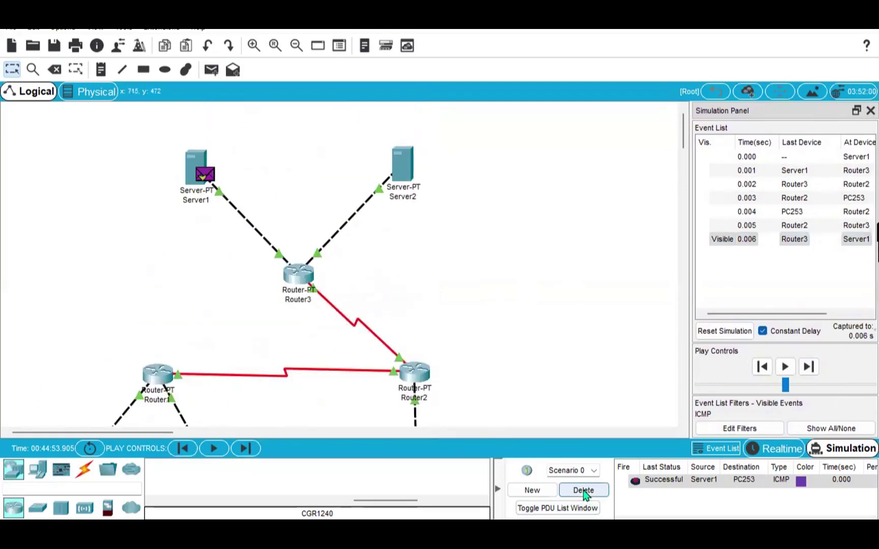
click(765, 449)
scroll(459, 309, down, 1)
scroll(460, 311, up, 1)
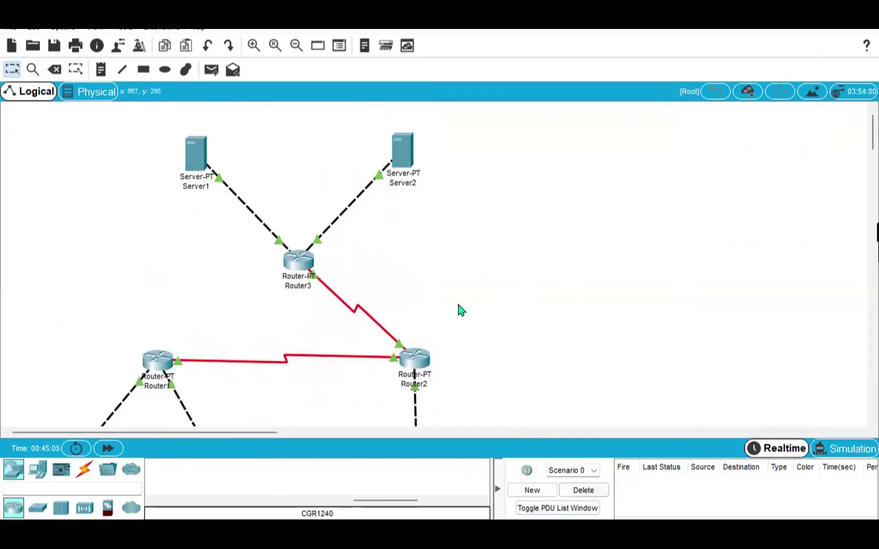
scroll(459, 310, down, 3)
scroll(460, 310, down, 3)
scroll(461, 310, up, 7)
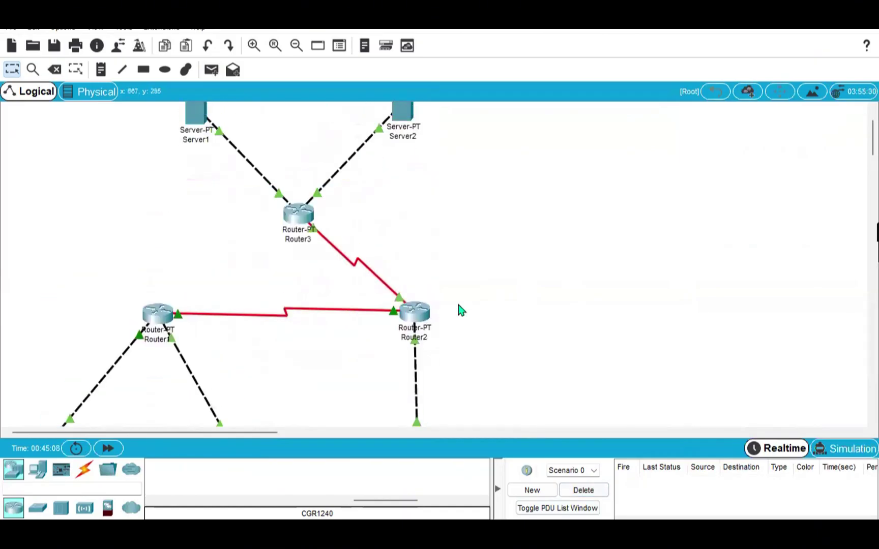
scroll(461, 310, down, 5)
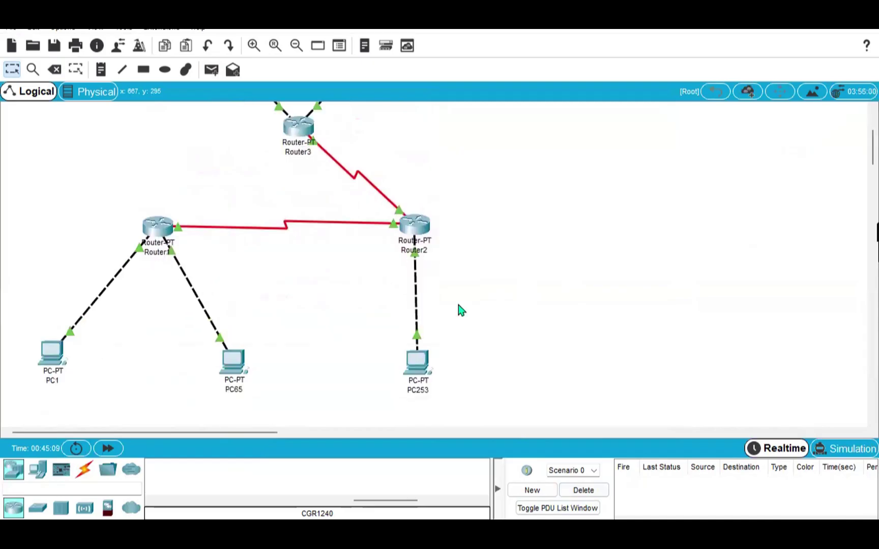